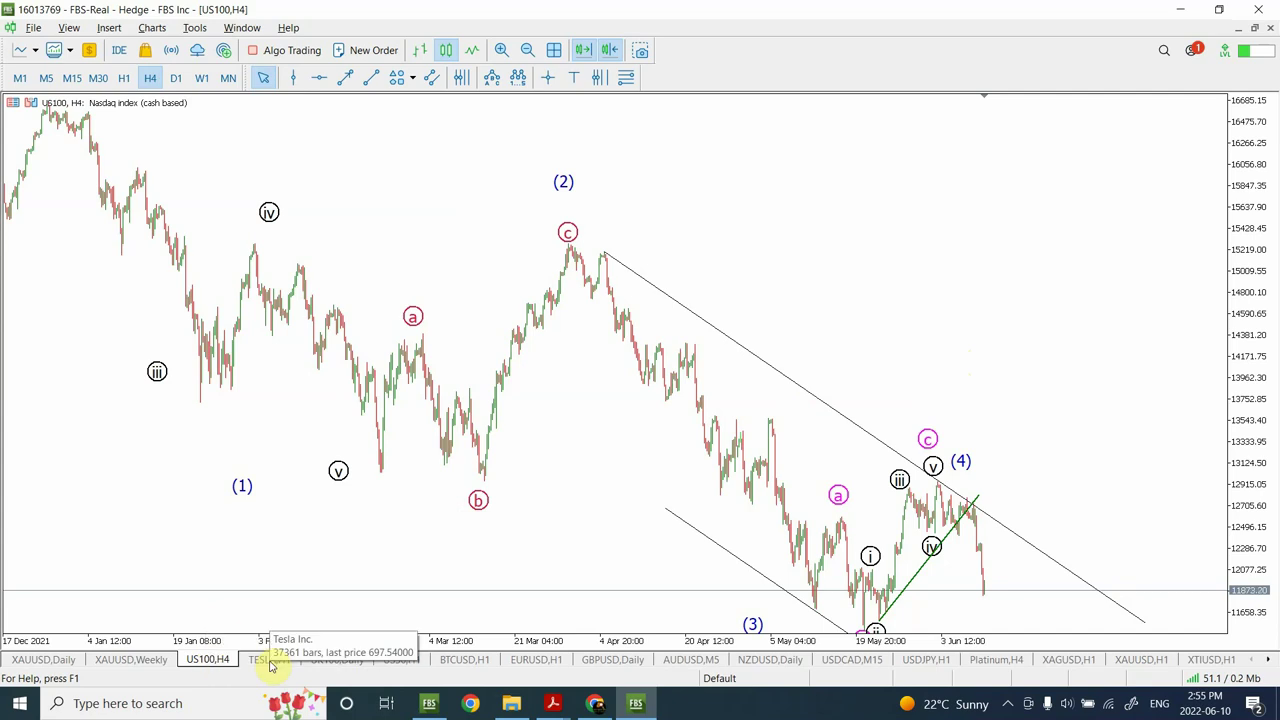
Reorder the open charts so that the UK100 daily chart comes directly after the US30 H1 chart
{"action": "left_click", "coordinate": [336, 660]}
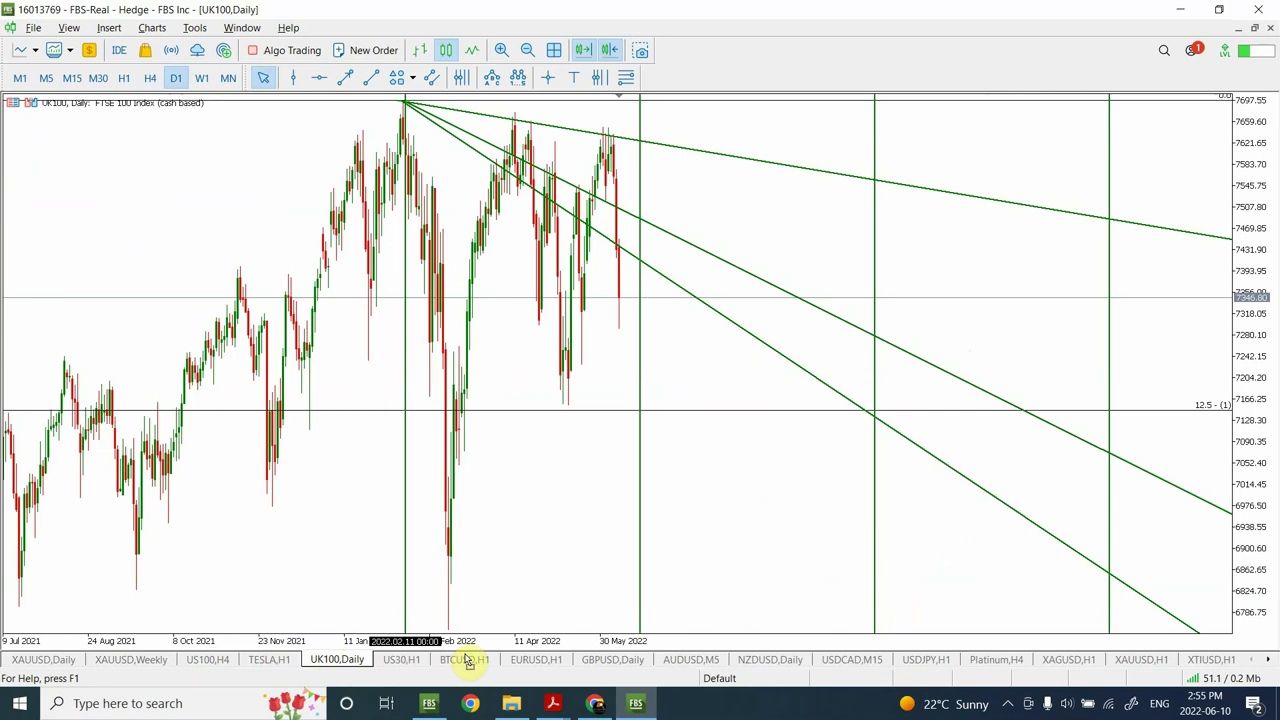
{"action": "left_click_drag", "start_coordinate": [470, 665], "coordinate": [408, 664]}
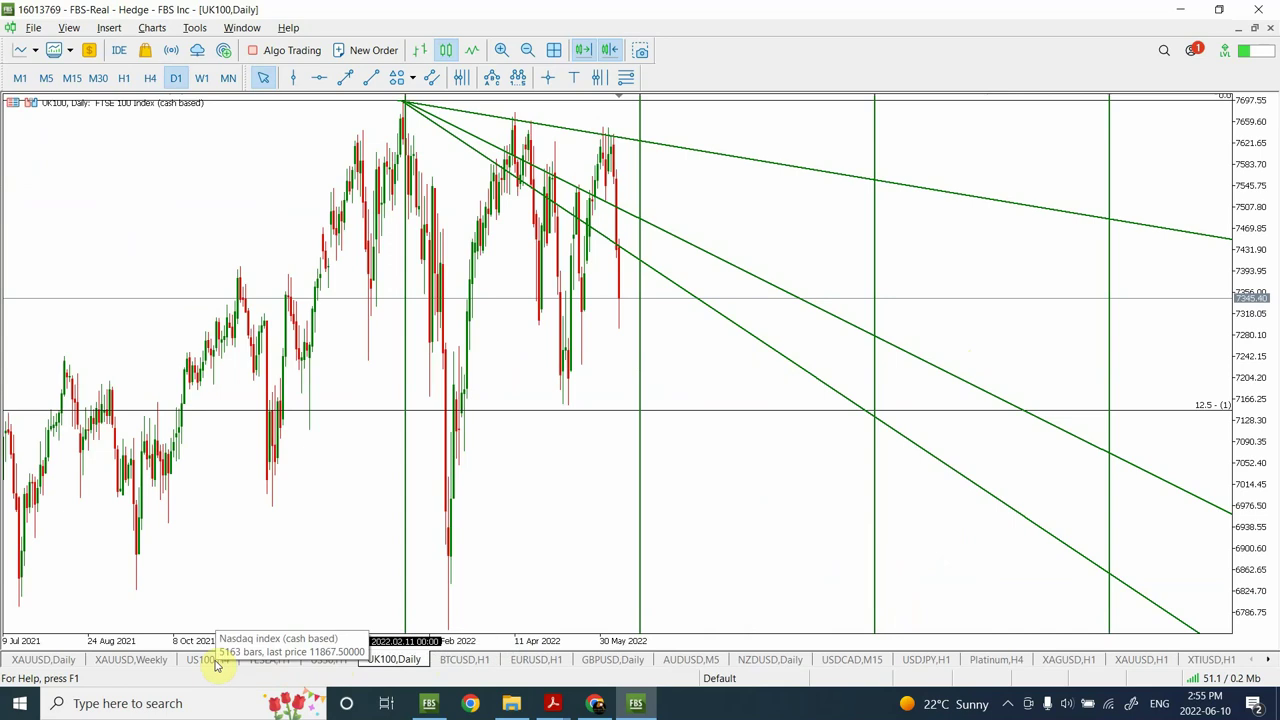
Look through the US30, UK100, BTCUSD and EURUSD charts in turn
{"action": "left_click", "coordinate": [333, 662]}
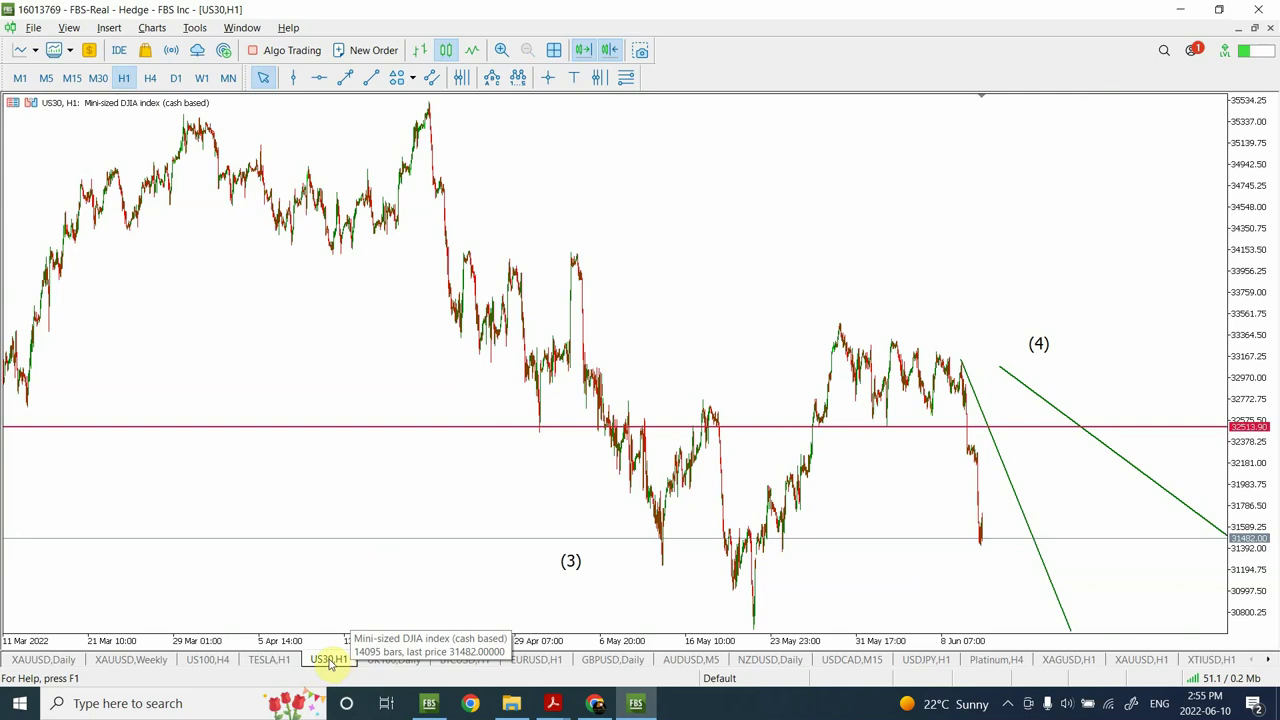
{"action": "left_click", "coordinate": [392, 661]}
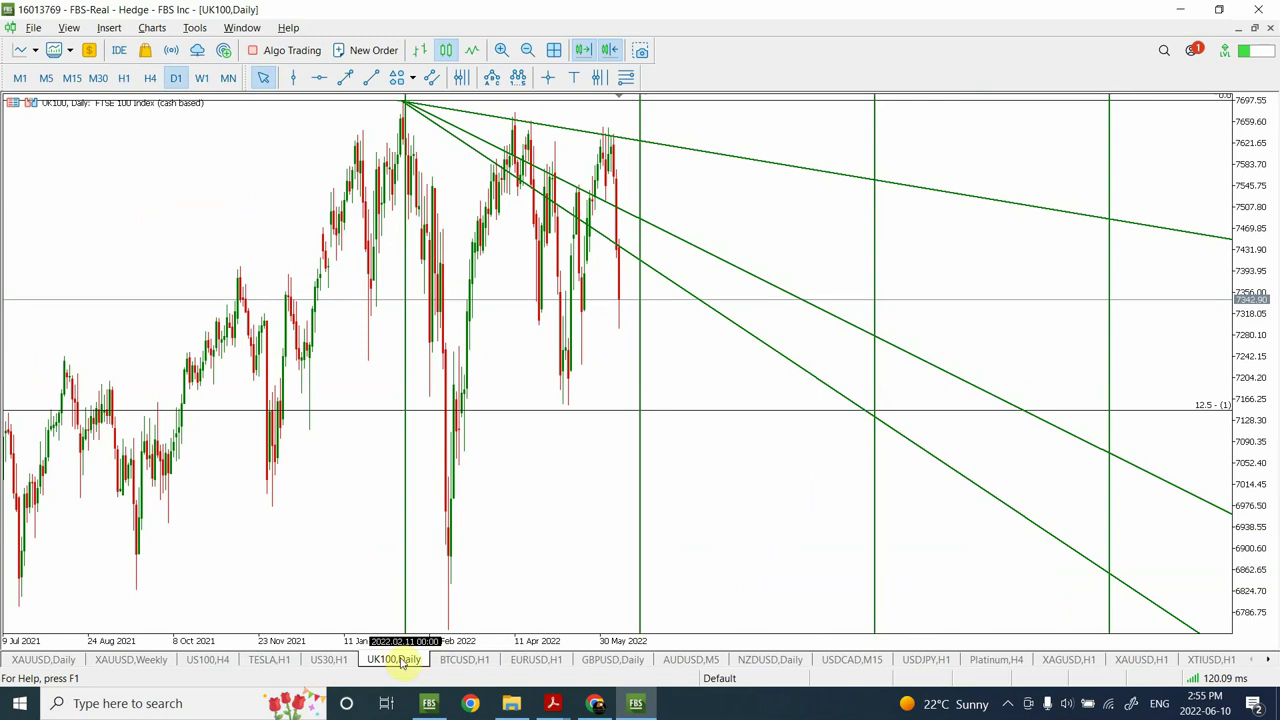
{"action": "left_click", "coordinate": [458, 661]}
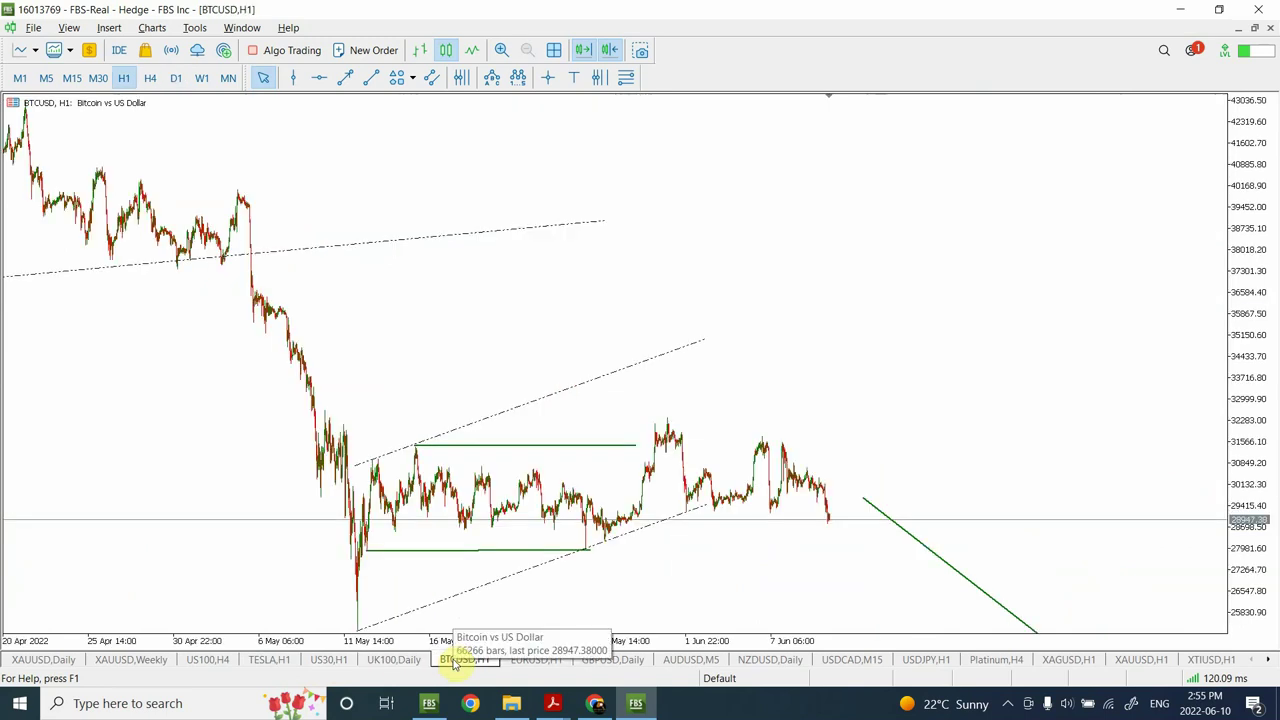
{"action": "left_click", "coordinate": [527, 662]}
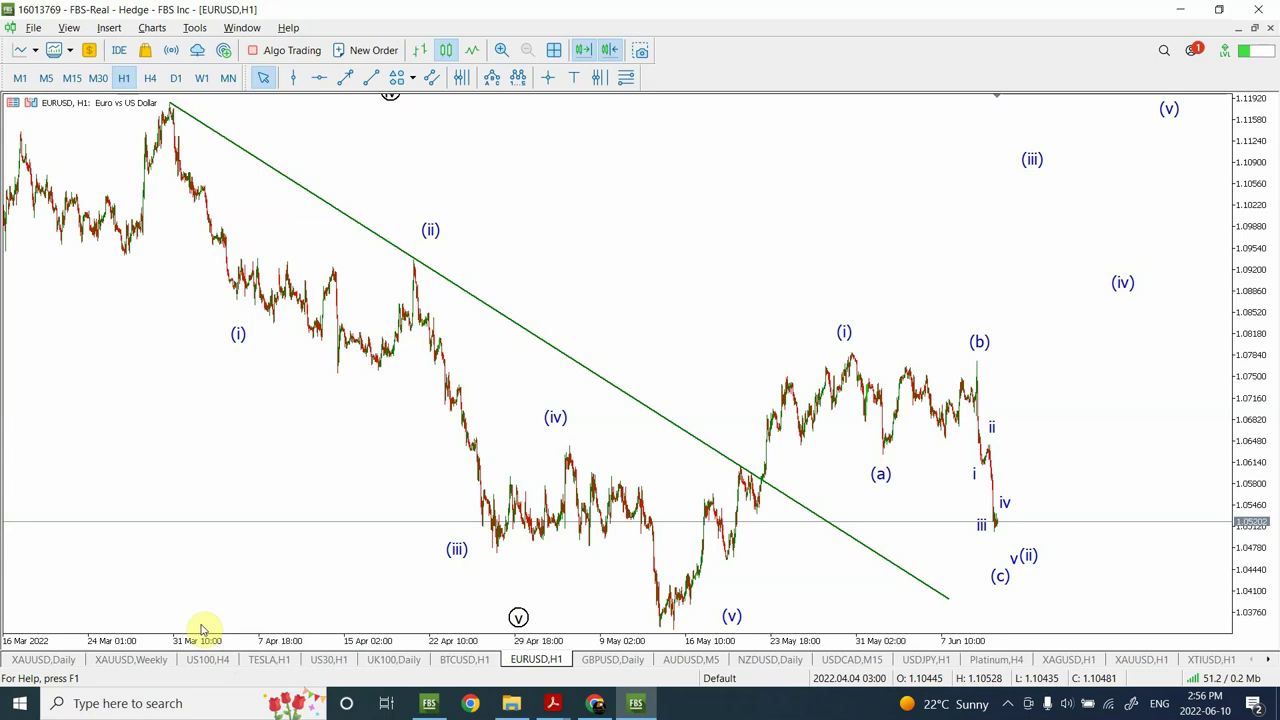
Examine the US100 wave count, descending channel and wave (5) support level on the H4 and daily timeframes
{"action": "left_click", "coordinate": [205, 660]}
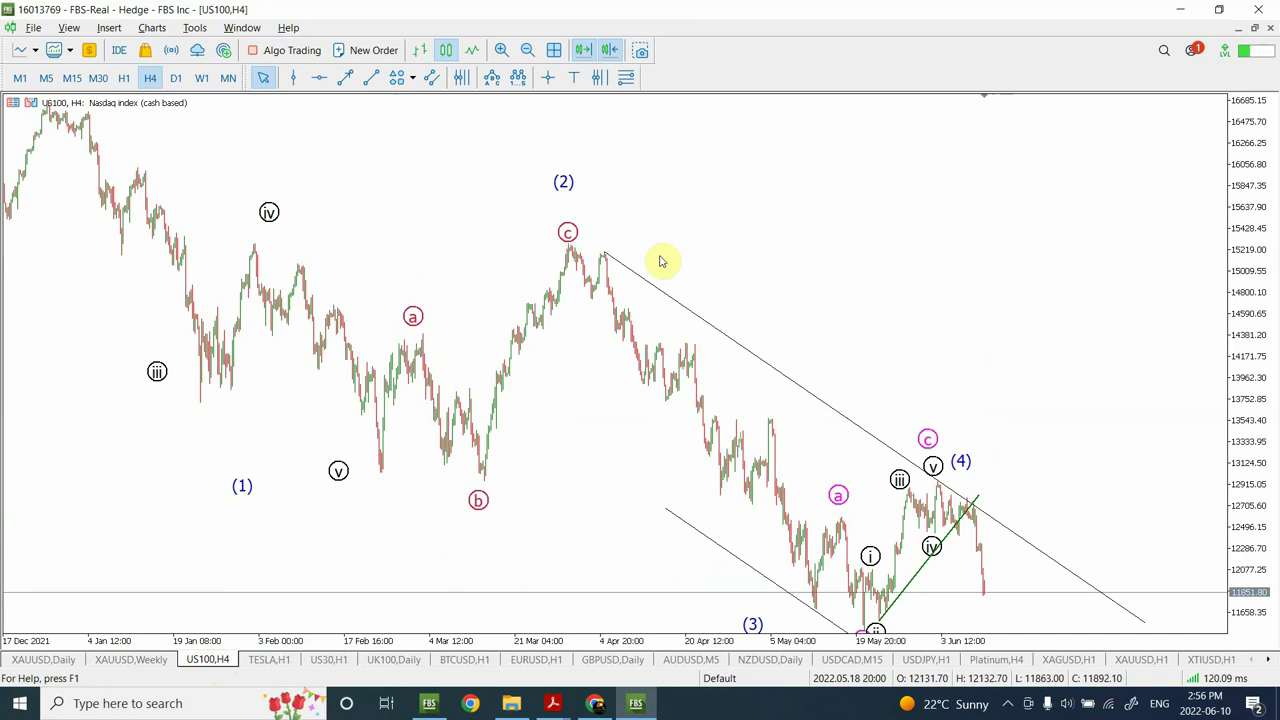
{"action": "left_click", "coordinate": [176, 80]}
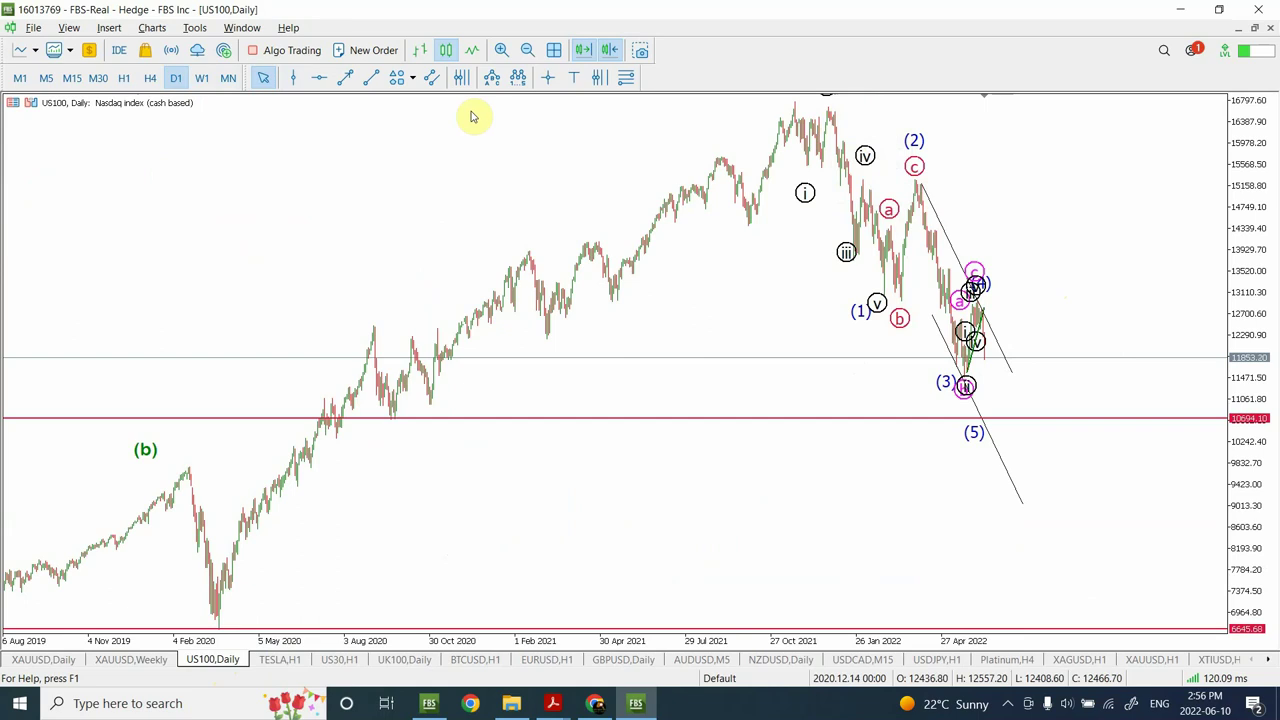
{"action": "left_click", "coordinate": [151, 78]}
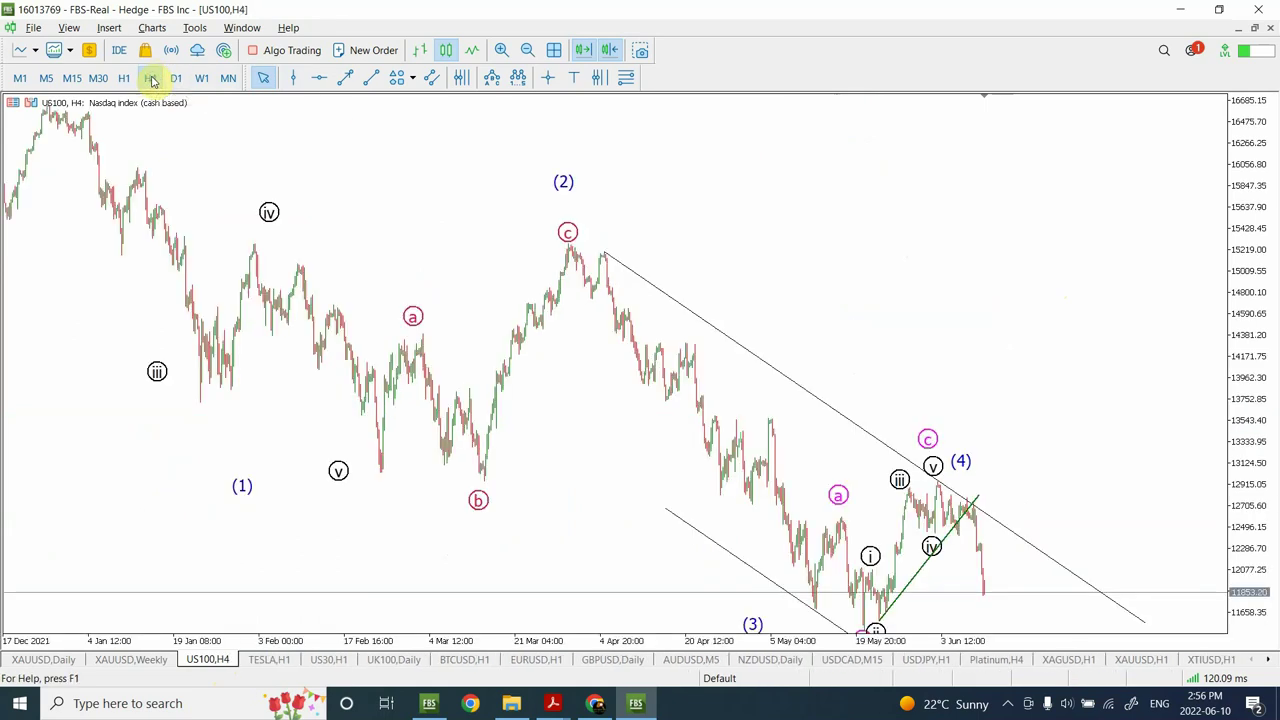
{"action": "left_click", "coordinate": [527, 50]}
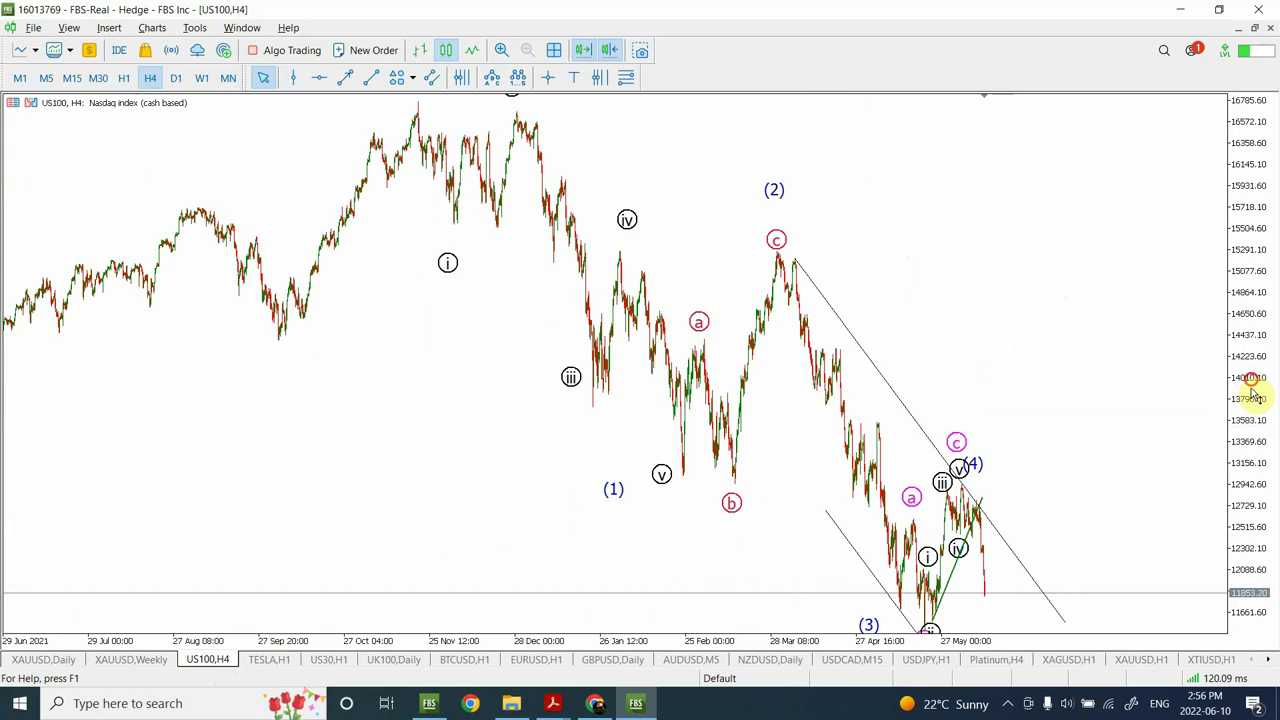
{"action": "left_click_drag", "start_coordinate": [1253, 395], "coordinate": [1250, 510]}
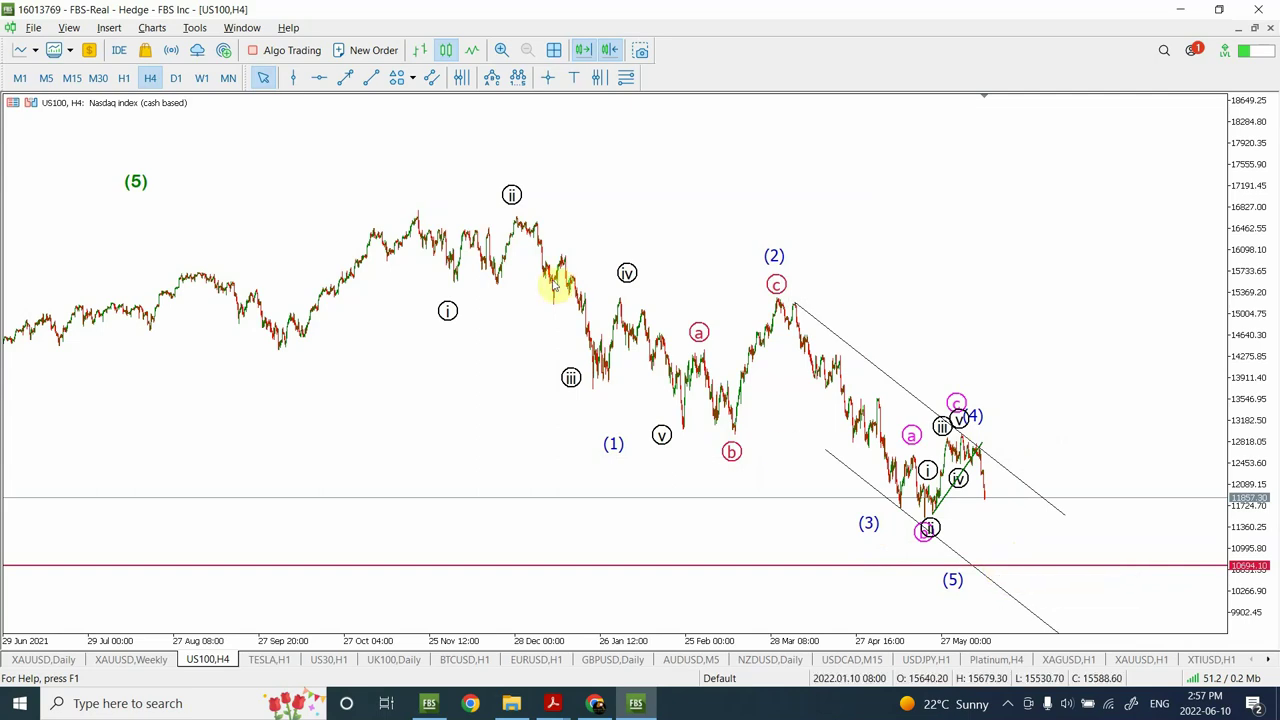
{"action": "left_click", "coordinate": [177, 79]}
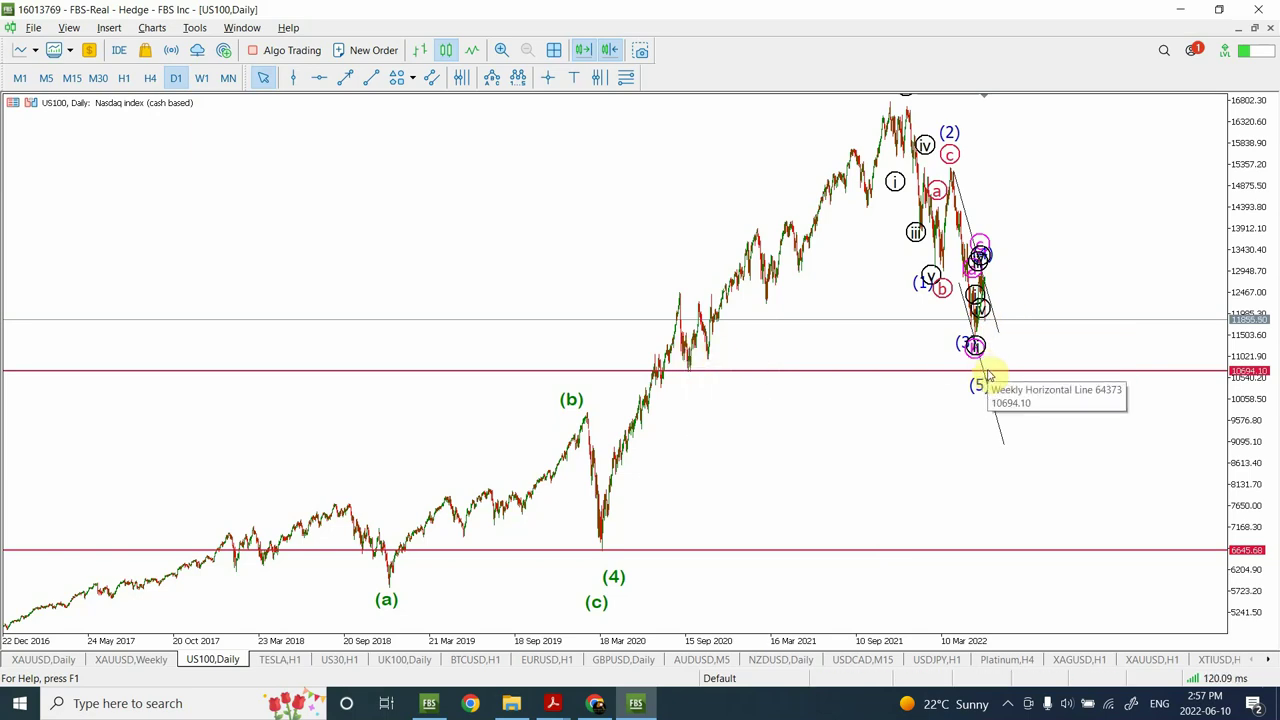
{"action": "left_click", "coordinate": [149, 78]}
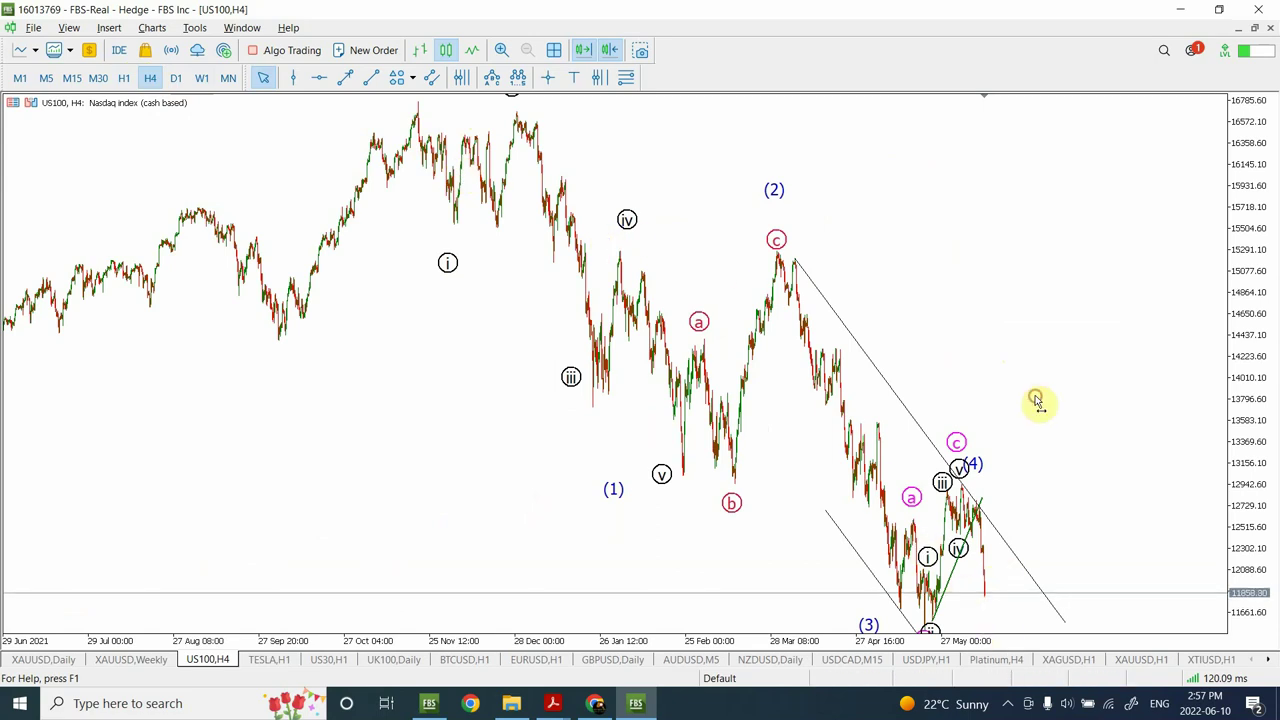
{"action": "left_click_drag", "start_coordinate": [1249, 414], "coordinate": [1245, 600]}
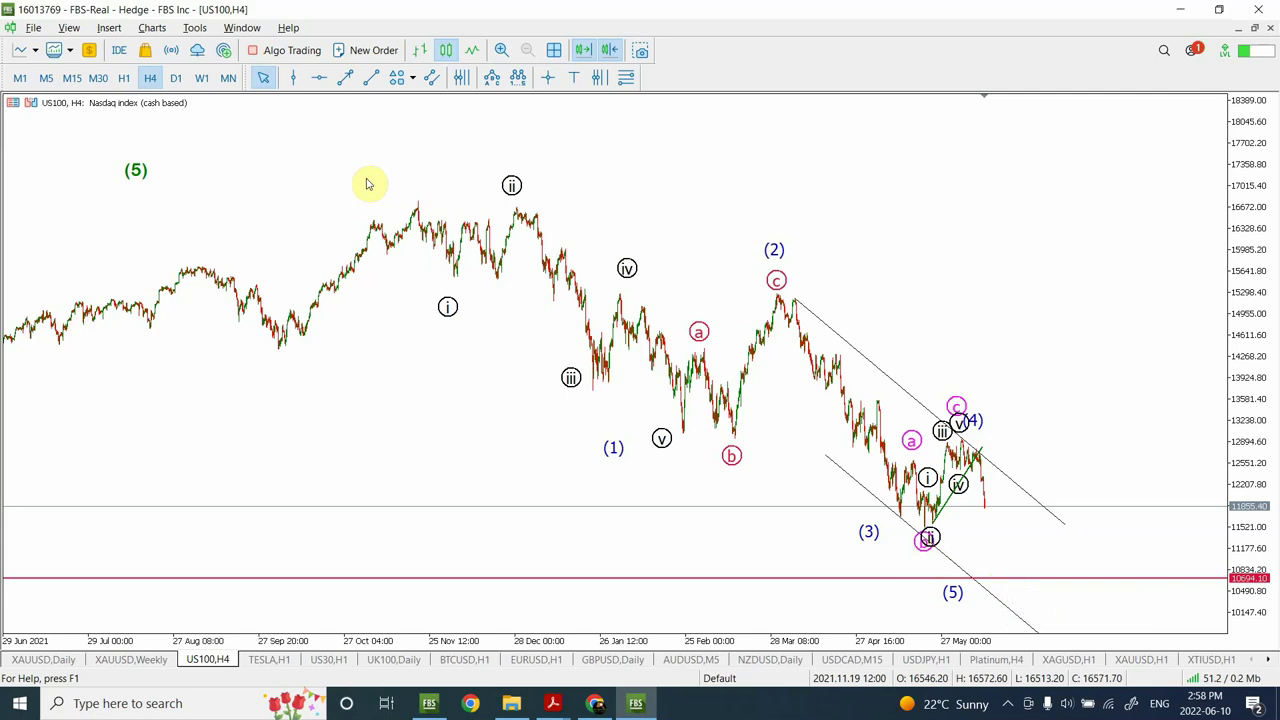
{"action": "left_click", "coordinate": [175, 80]}
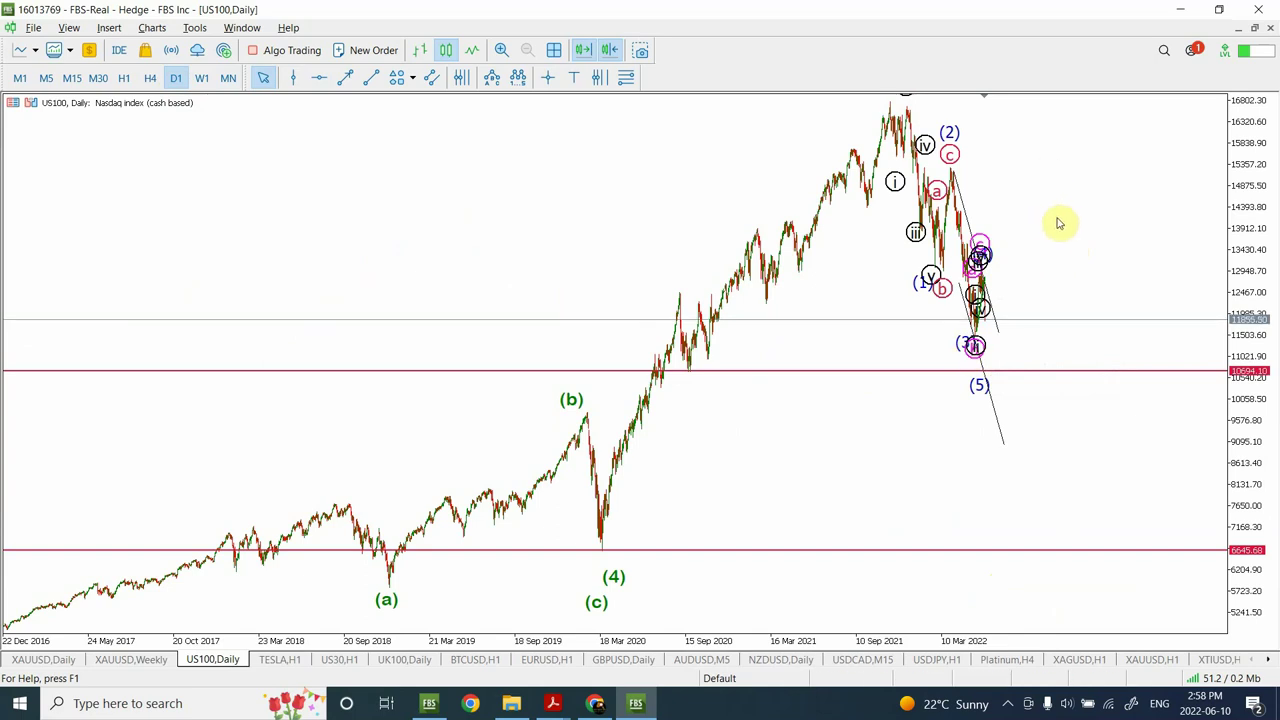
On the TESLA H4 chart, place a horizontal line at about 539, along the early March 2021 low
{"action": "left_click", "coordinate": [281, 662]}
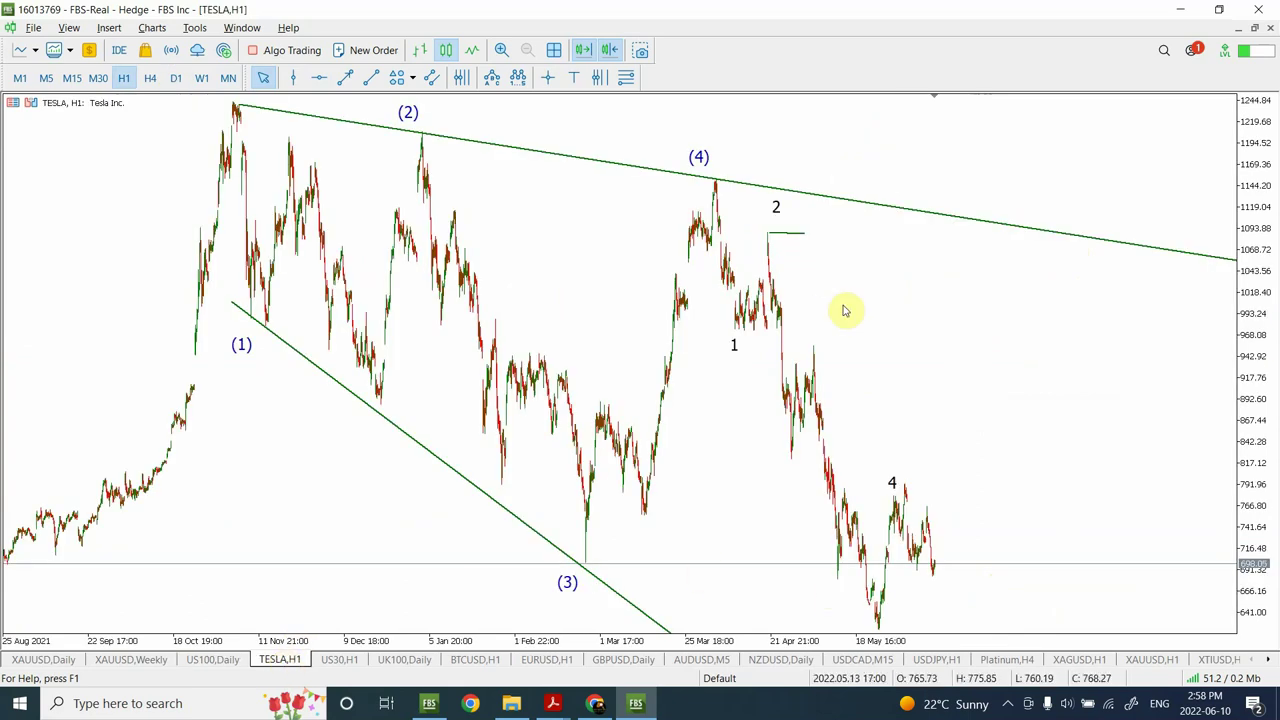
{"action": "left_click", "coordinate": [150, 79]}
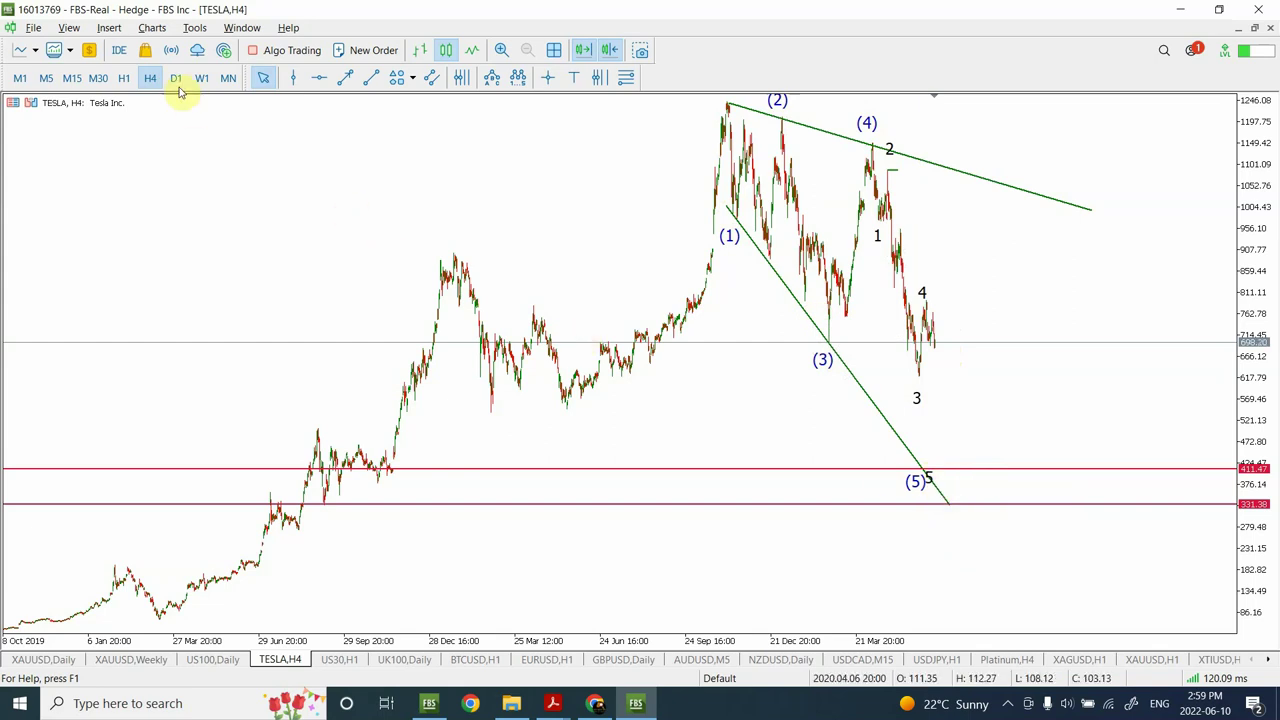
{"action": "left_click", "coordinate": [319, 77]}
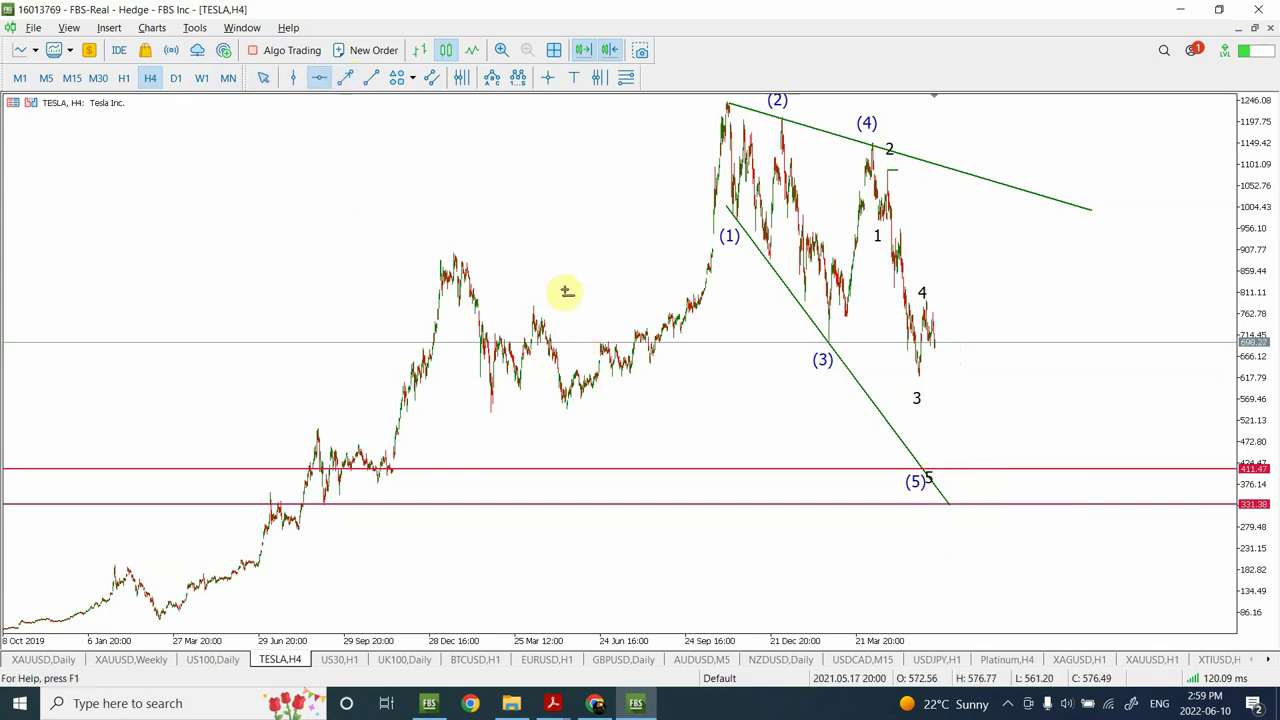
{"action": "left_click_drag", "start_coordinate": [566, 340], "coordinate": [578, 414]}
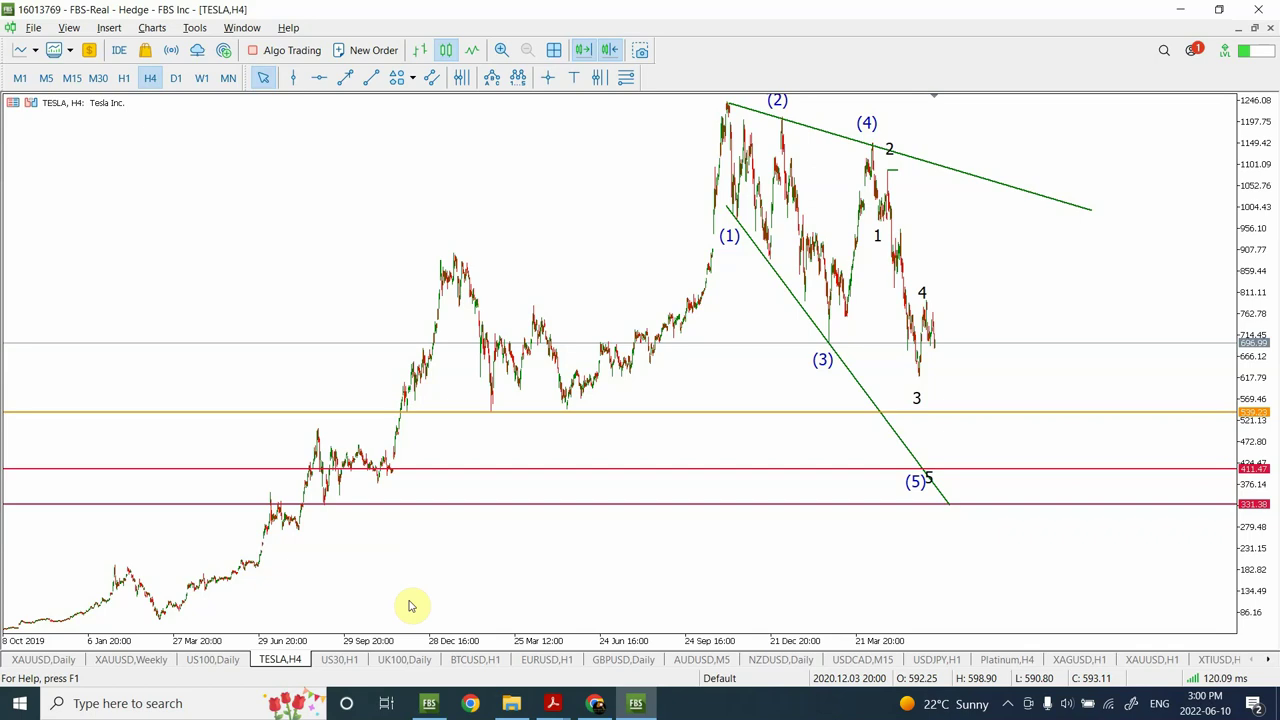
Delete the horizontal line at 32513.90 from the US30 H1 chart
{"action": "left_click", "coordinate": [338, 660]}
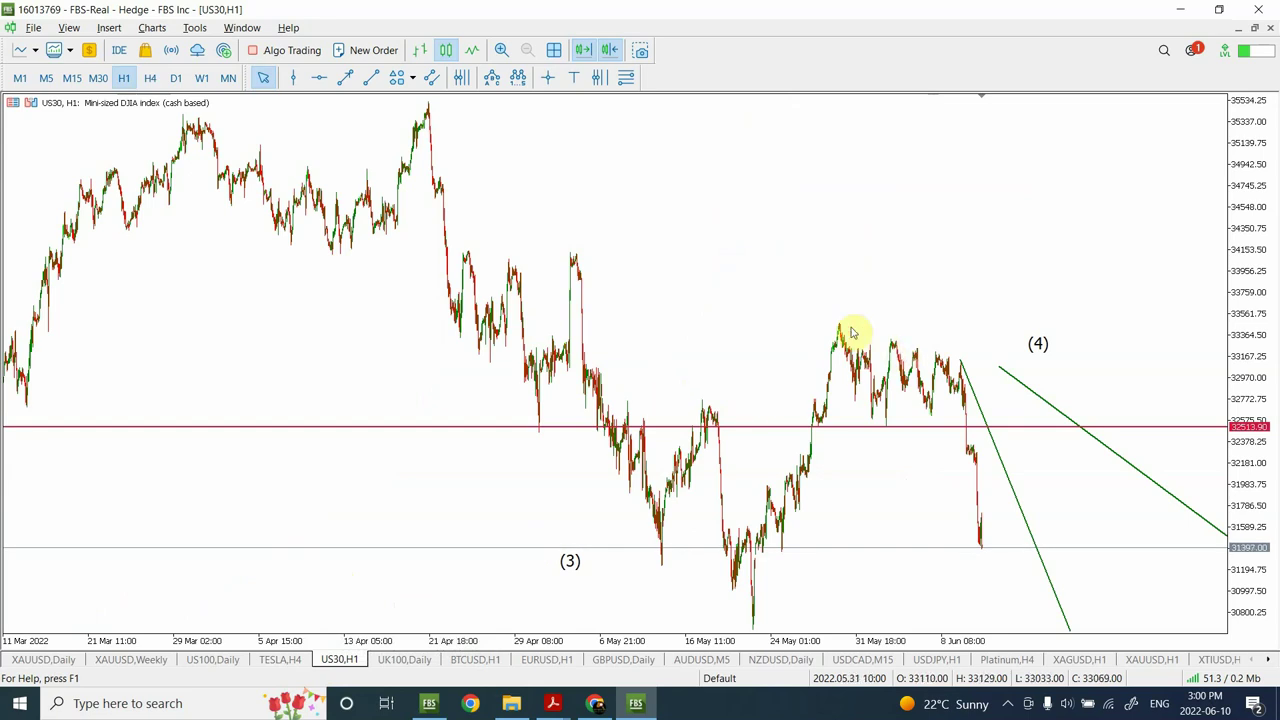
{"action": "double_click", "coordinate": [822, 427]}
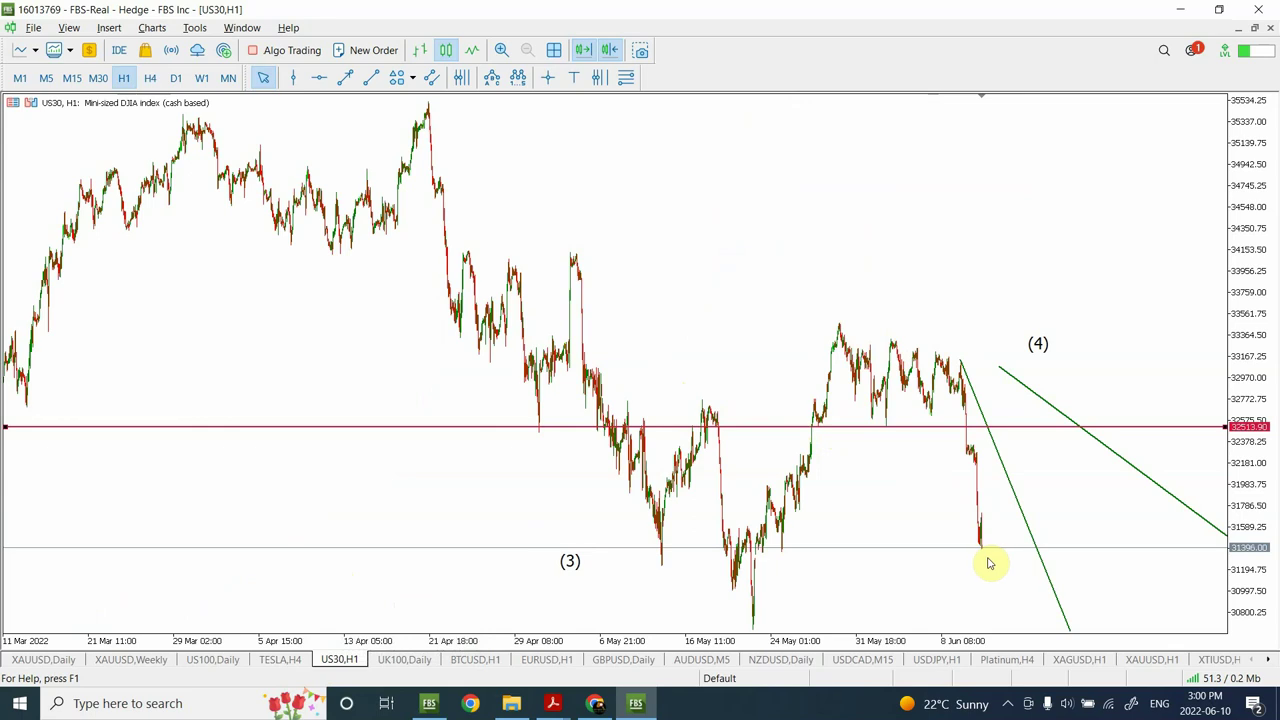
{"action": "key", "text": "Delete"}
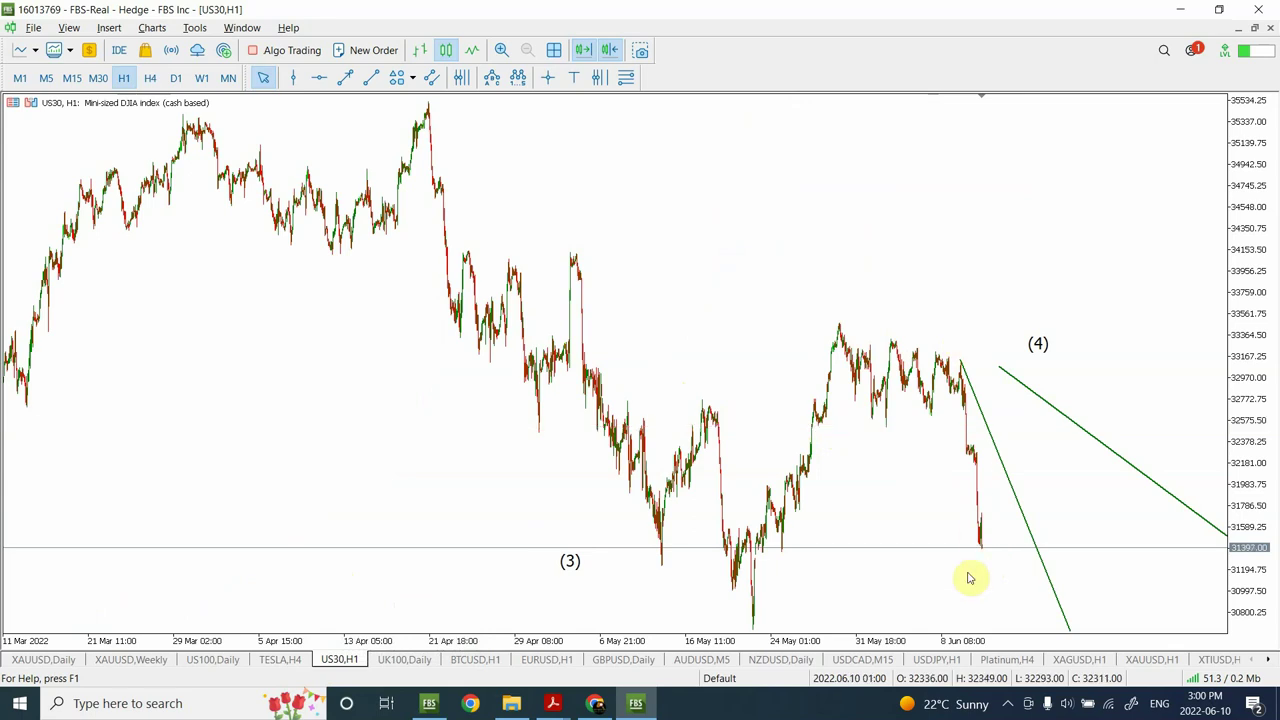
Examine the US30 wave count and the projected wave (5) decline on the H4 and daily timeframes
{"action": "left_click", "coordinate": [149, 78]}
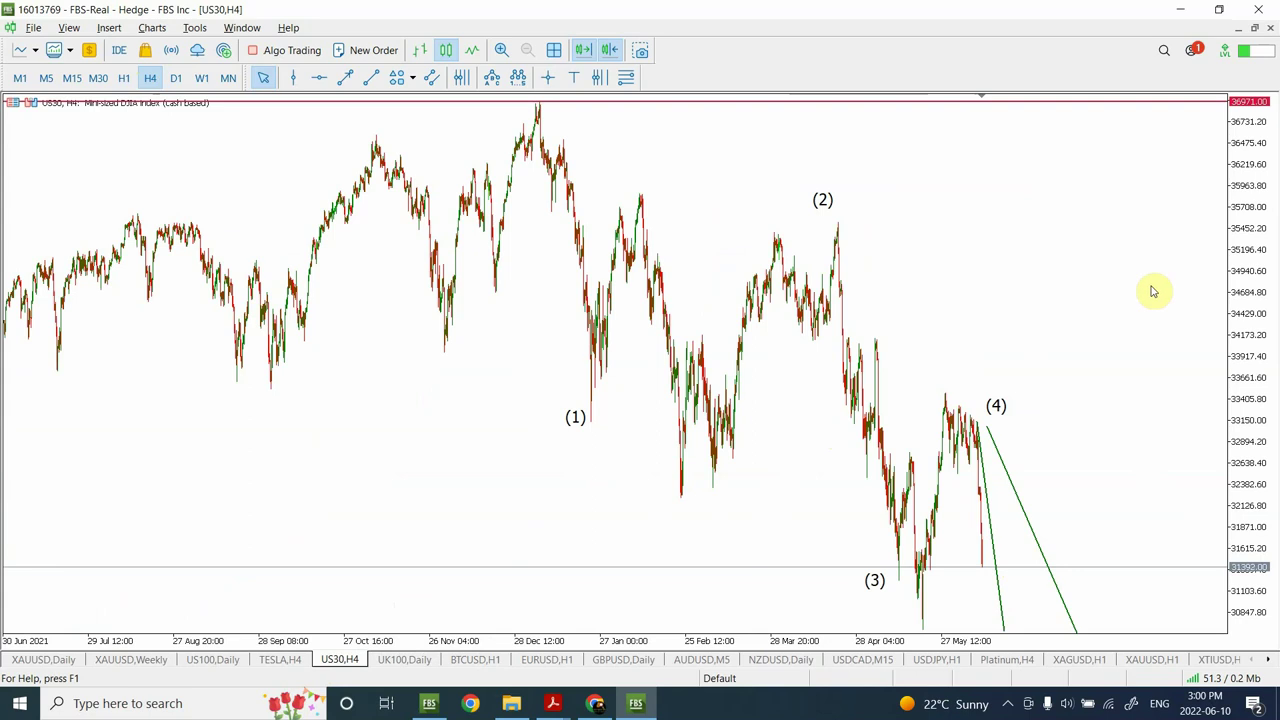
{"action": "left_click_drag", "start_coordinate": [1240, 280], "coordinate": [1259, 472]}
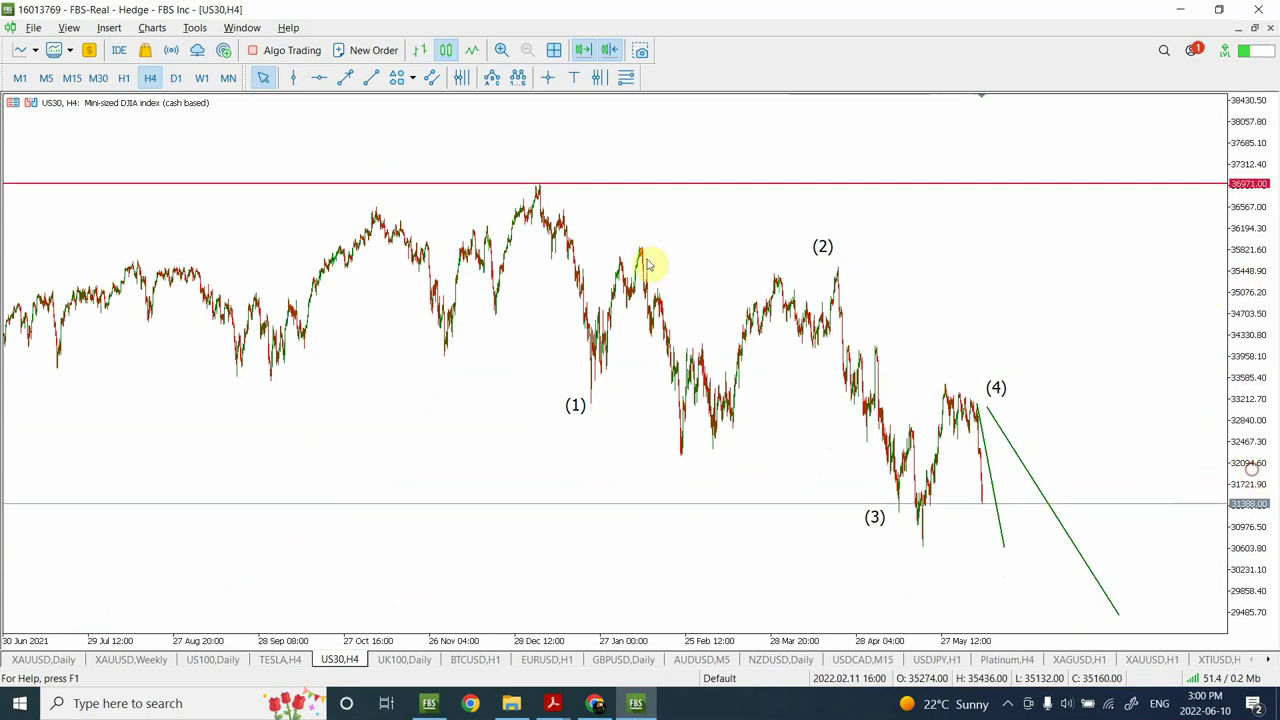
{"action": "left_click", "coordinate": [175, 78]}
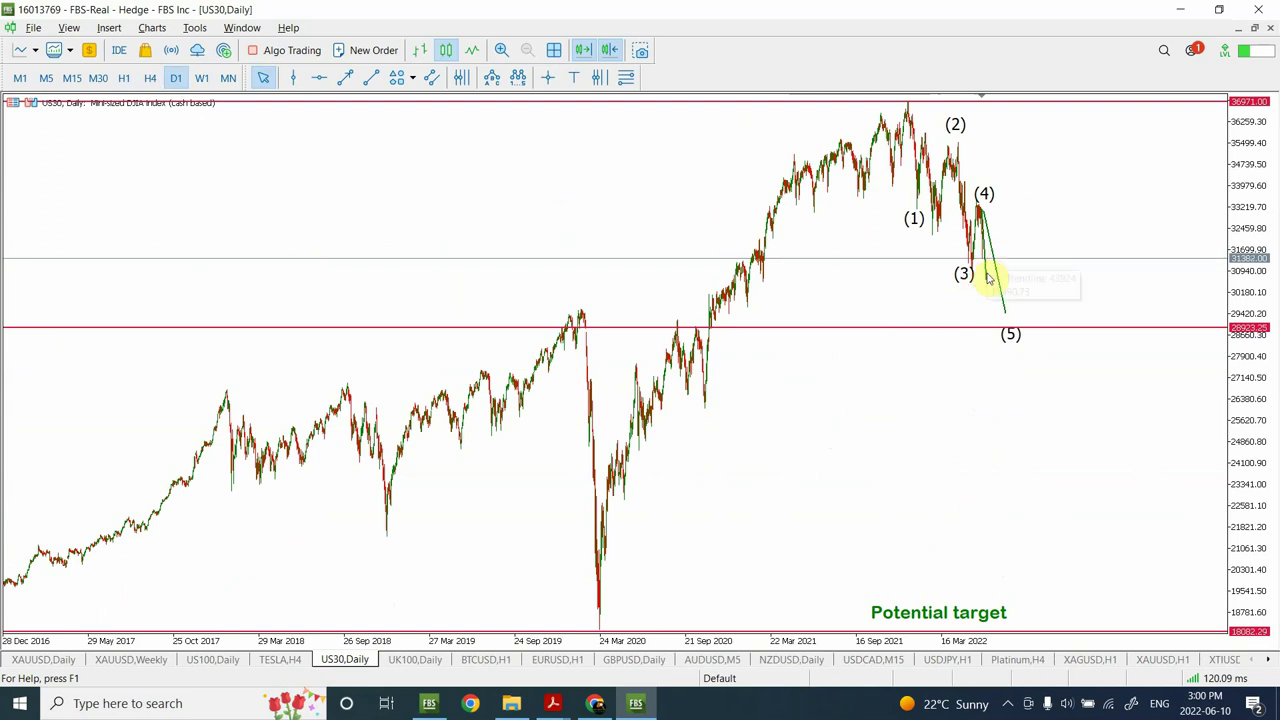
{"action": "left_click_drag", "start_coordinate": [988, 283], "coordinate": [1008, 333]}
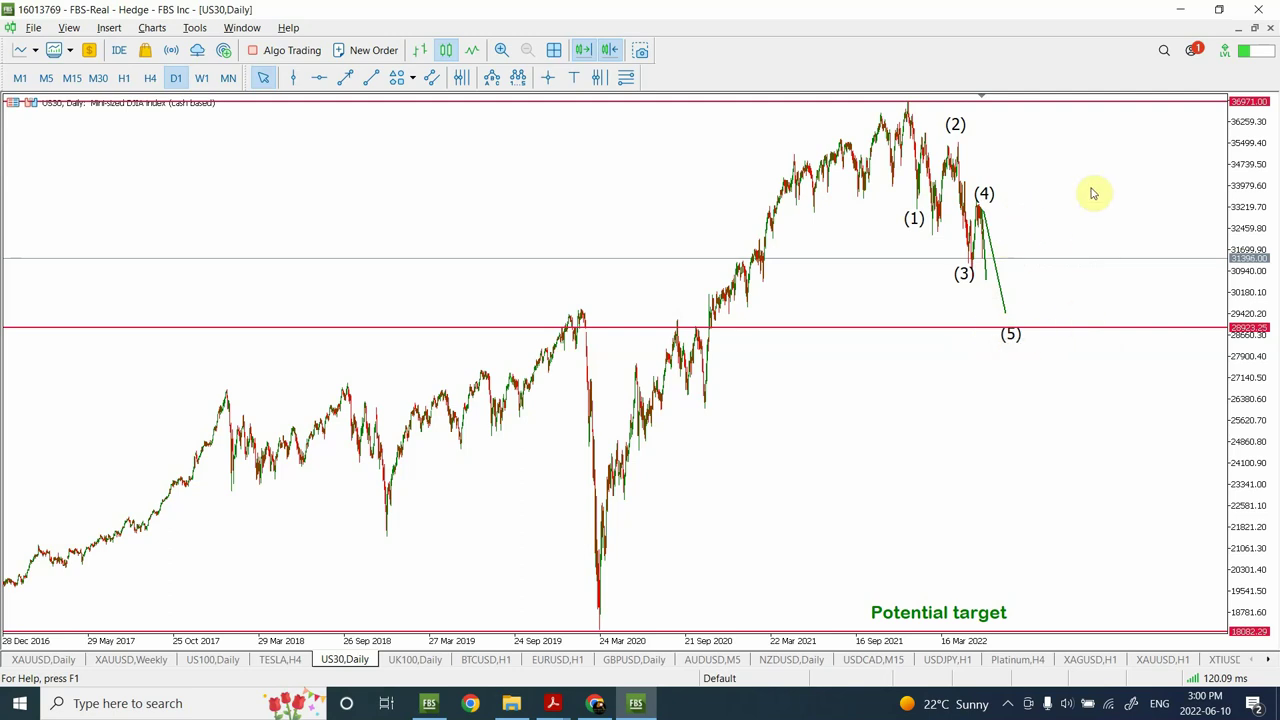
{"action": "left_click", "coordinate": [150, 80]}
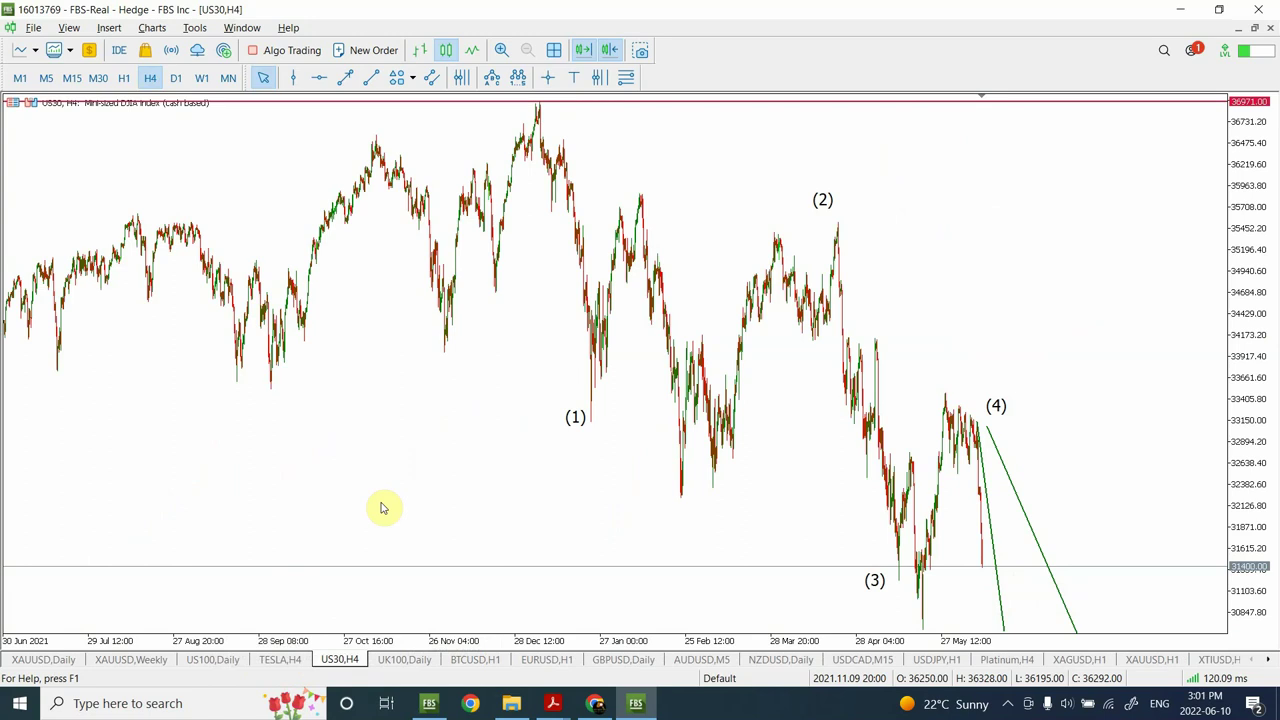
Examine the UK100 time cycles, downward trendlines and expected December 2023 bottom on the daily and weekly timeframes
{"action": "left_click", "coordinate": [414, 661]}
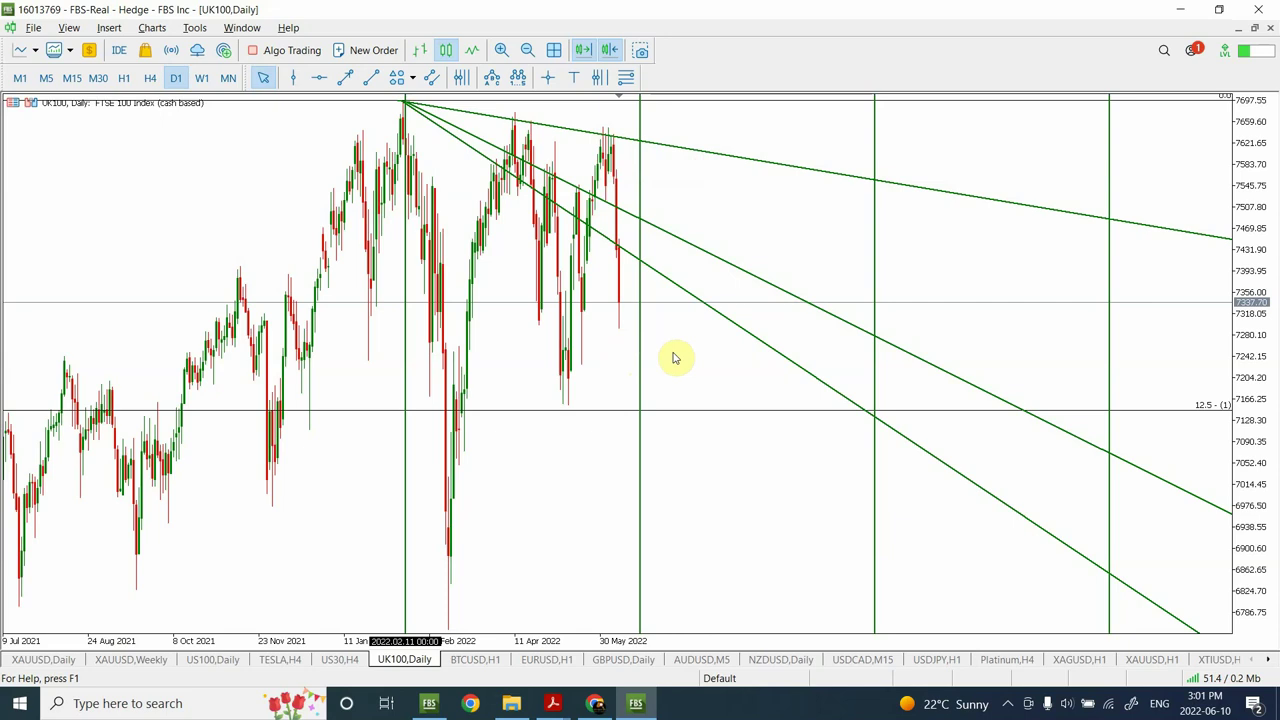
{"action": "left_click", "coordinate": [528, 50]}
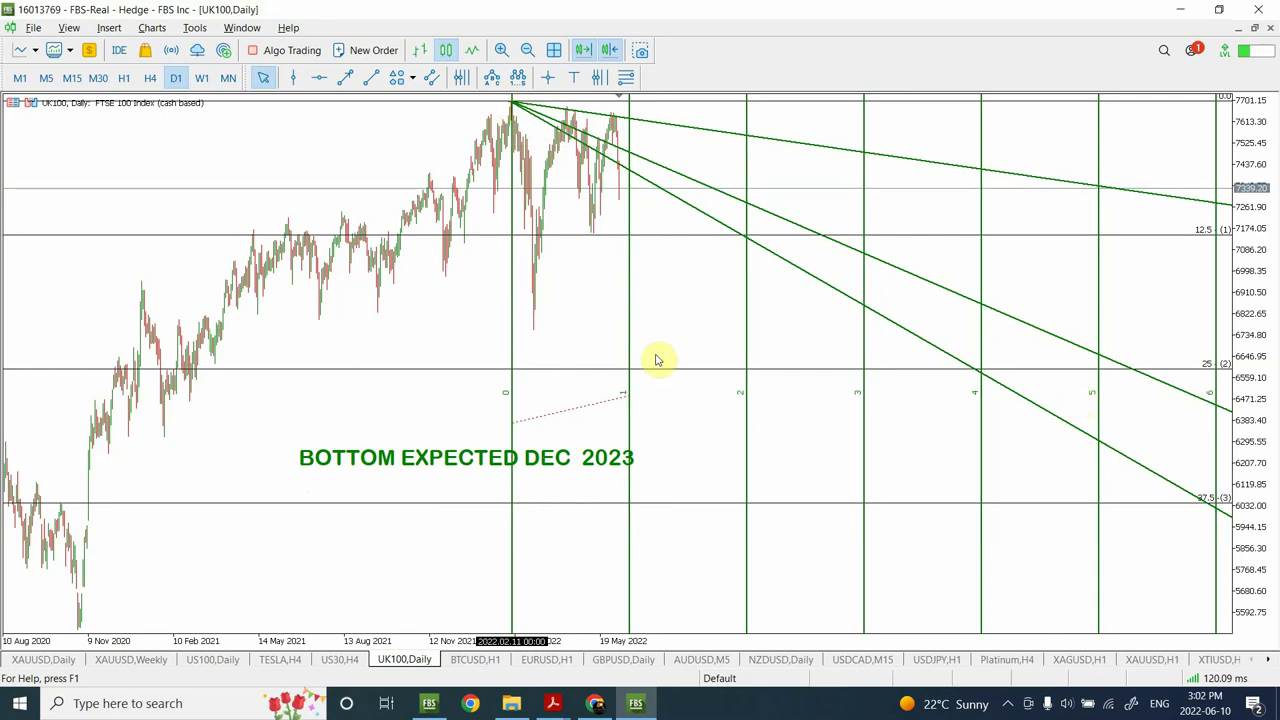
{"action": "left_click_drag", "start_coordinate": [1265, 258], "coordinate": [1252, 392]}
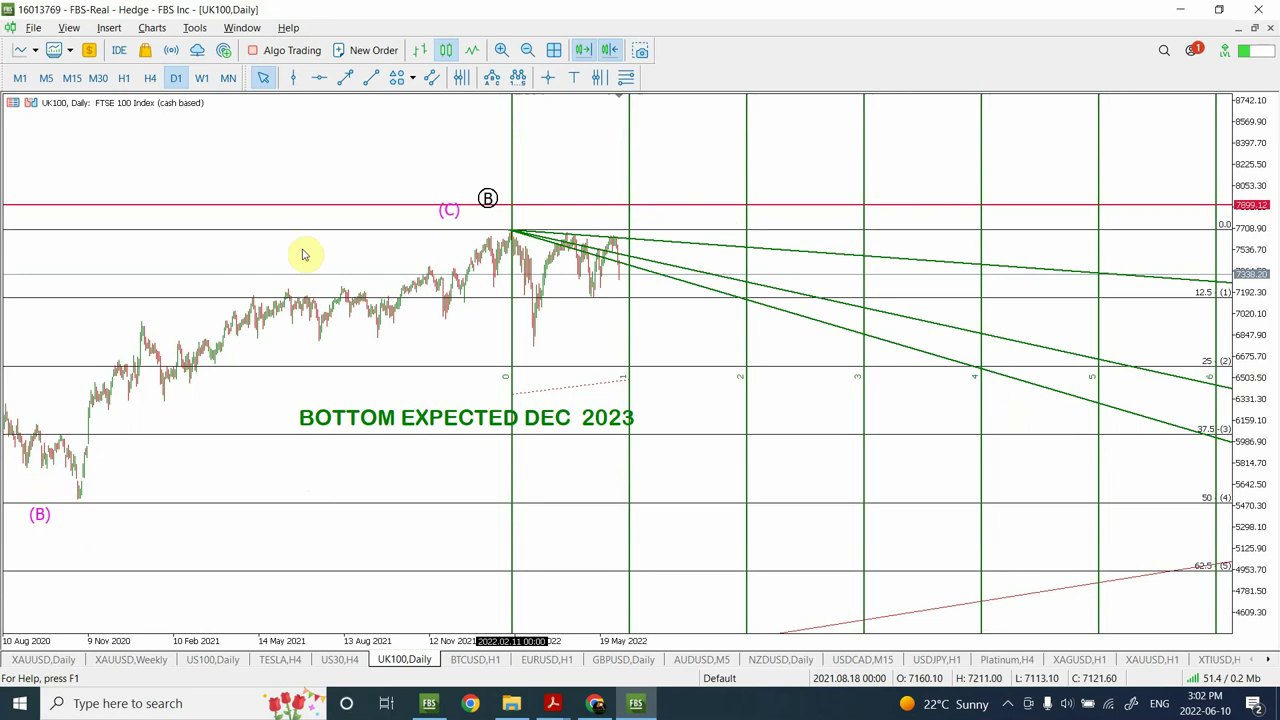
{"action": "left_click", "coordinate": [202, 80]}
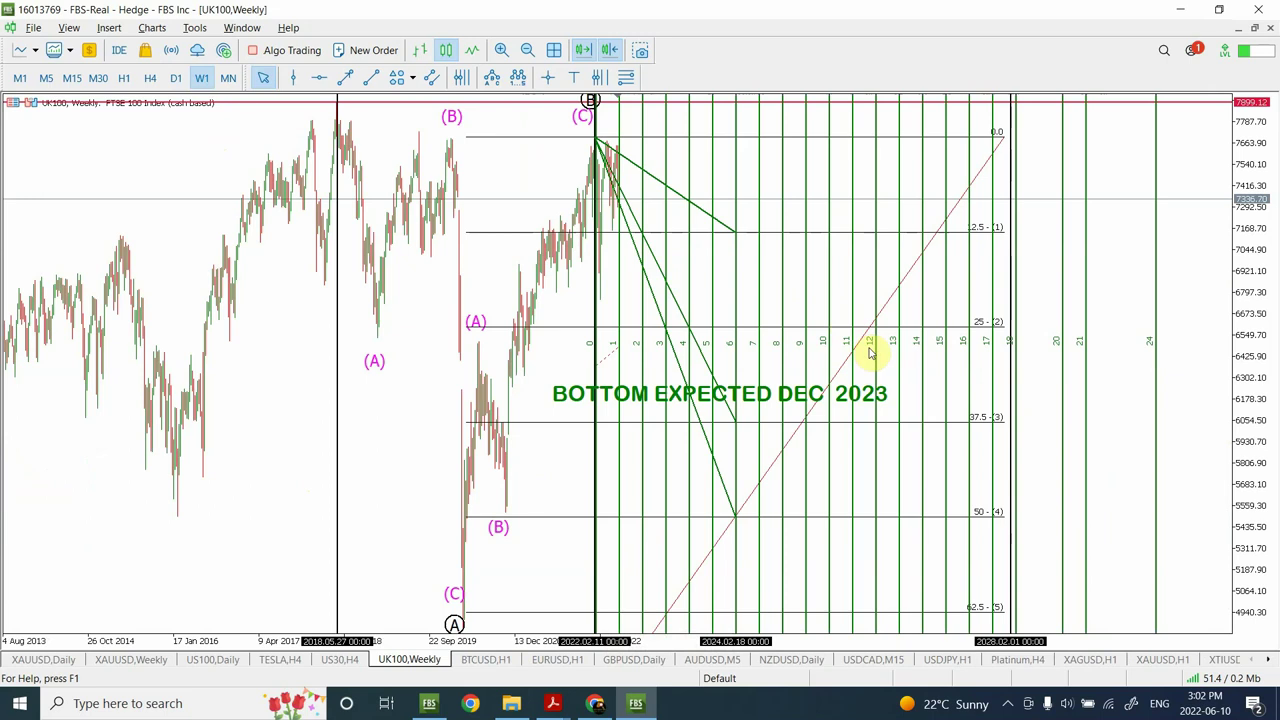
{"action": "left_click", "coordinate": [175, 79]}
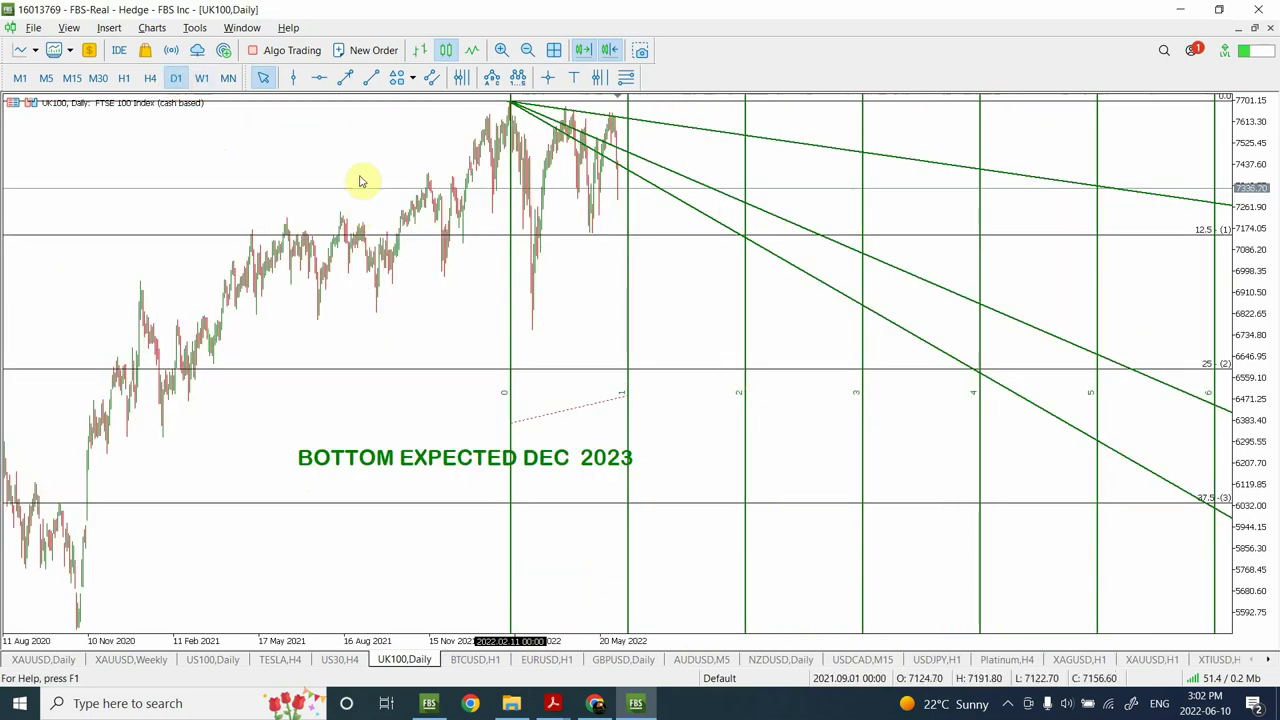
Place a Fibonacci retracement on the UK100 daily chart from the 25 - (2) level at 11 February 2022 up to the 0.0 level
{"action": "left_click", "coordinate": [501, 50]}
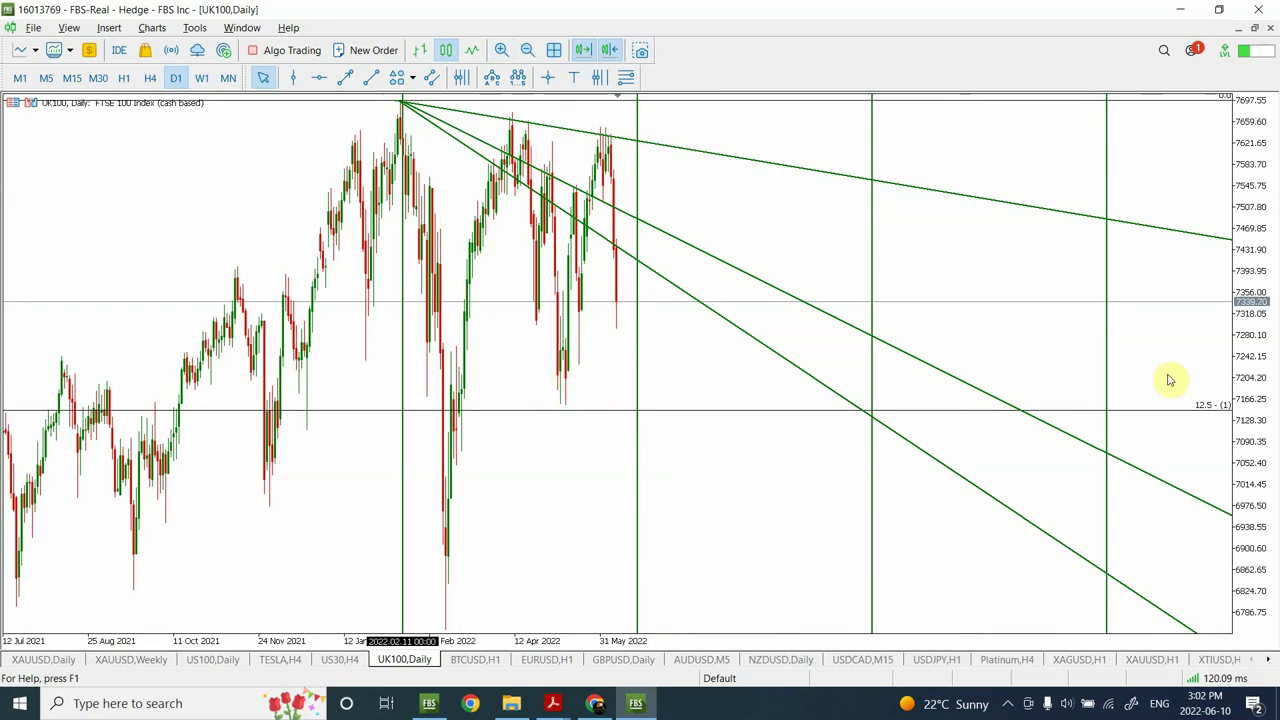
{"action": "left_click_drag", "start_coordinate": [1262, 230], "coordinate": [1240, 390]}
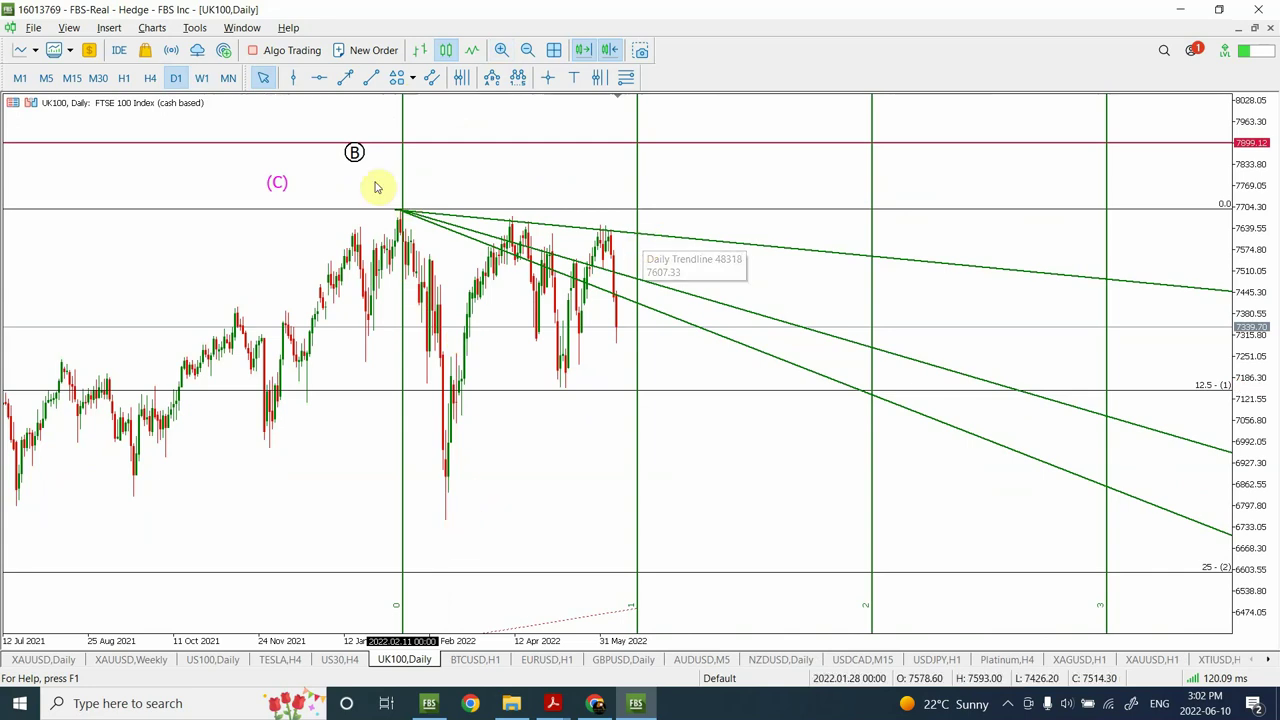
{"action": "left_click", "coordinate": [626, 78]}
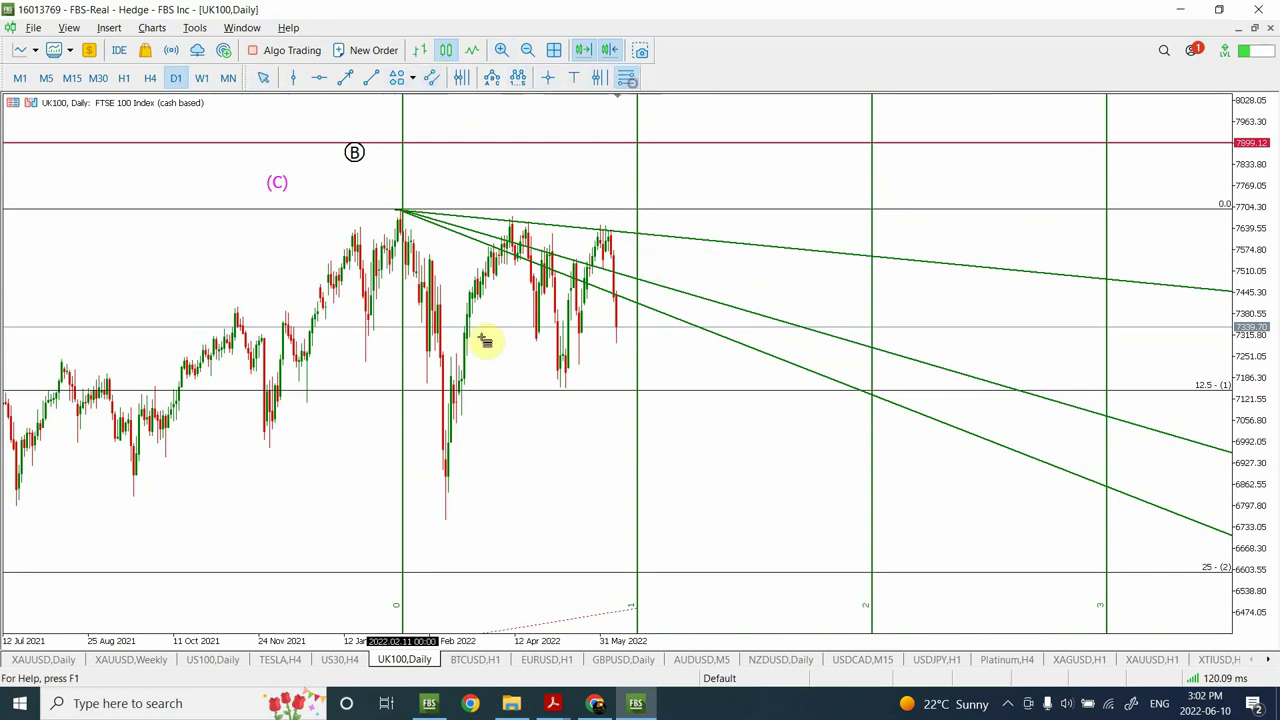
{"action": "mouse_move", "coordinate": [405, 574]}
{"action": "left_mouse_down"}
{"action": "mouse_move", "coordinate": [606, 289]}
{"action": "mouse_move", "coordinate": [657, 191]}
{"action": "mouse_move", "coordinate": [659, 209]}
{"action": "left_mouse_up"}
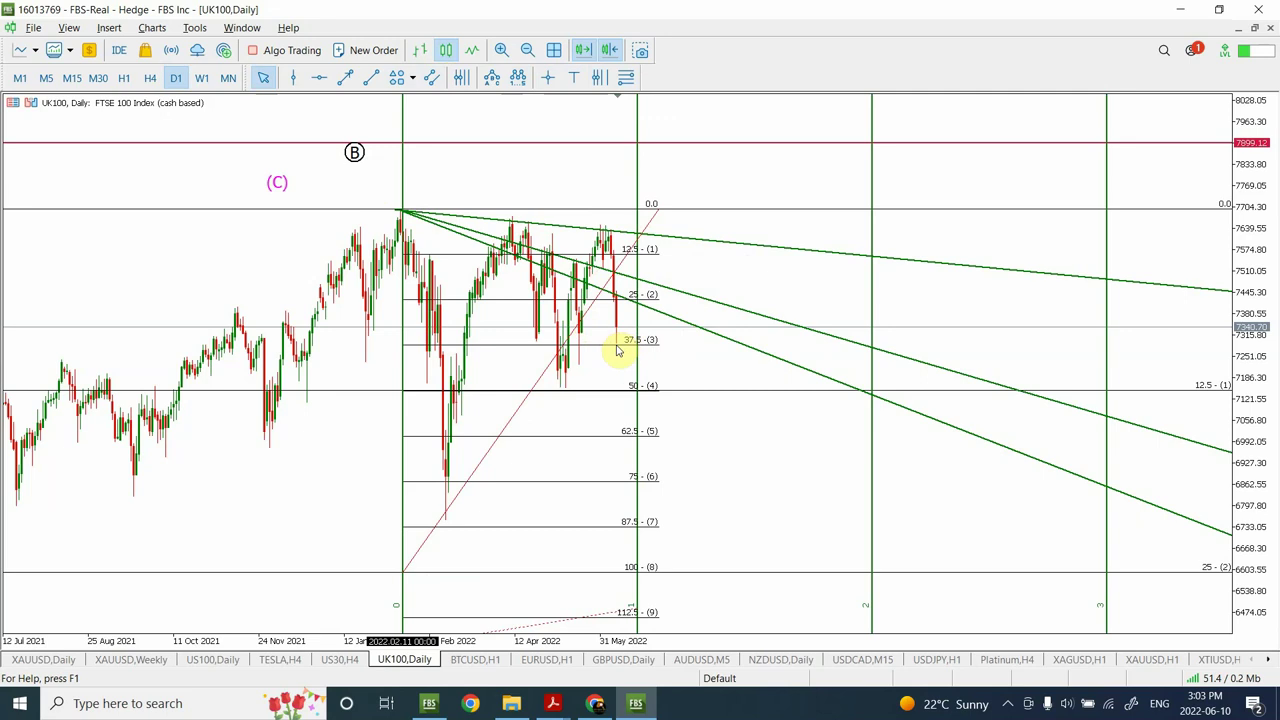
Try a projection trendline from the latest UK100 price down to the 100 - (8) level and remove it
{"action": "left_click", "coordinate": [371, 78]}
{"action": "left_click_drag", "start_coordinate": [612, 339], "coordinate": [631, 571]}
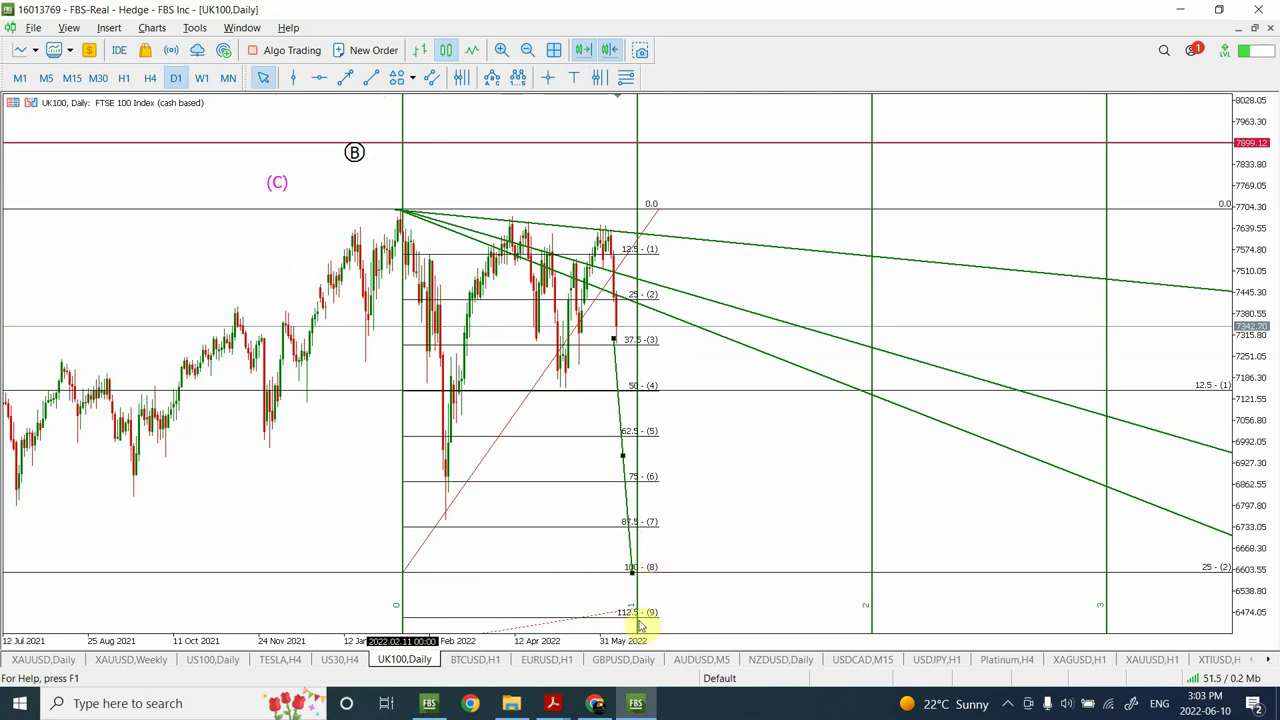
{"action": "left_click", "coordinate": [617, 393]}
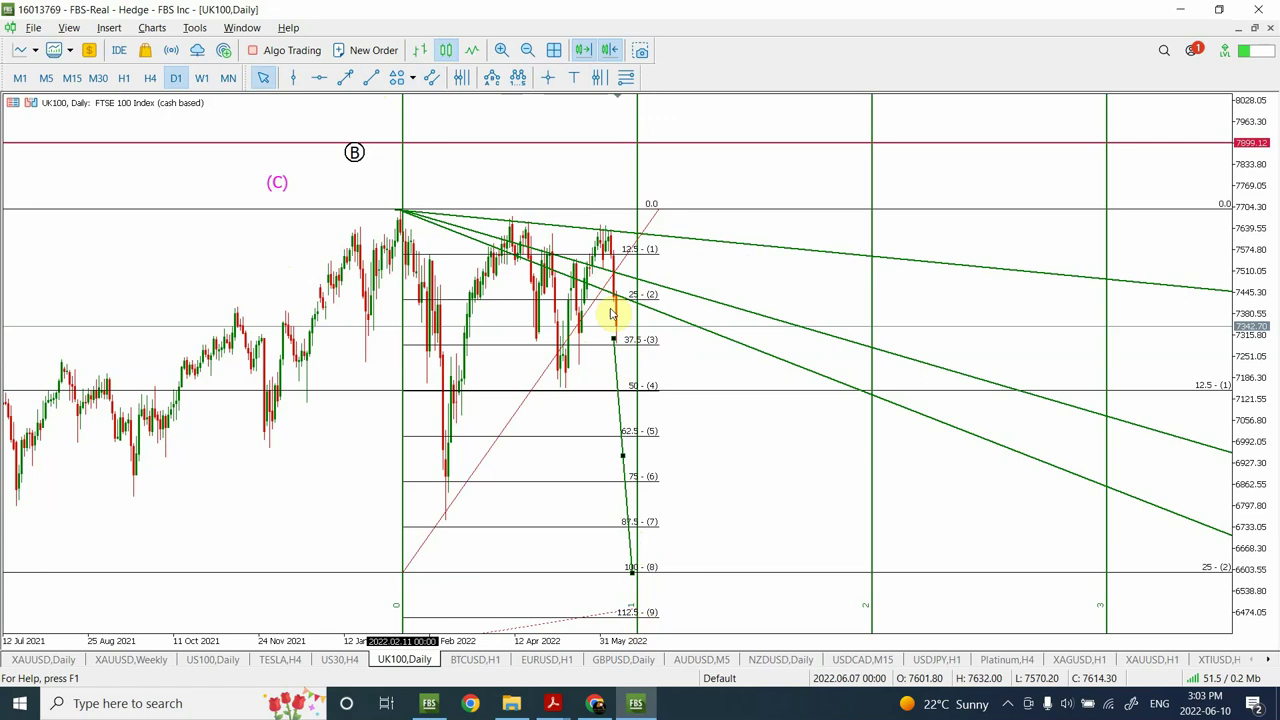
{"action": "left_click_drag", "start_coordinate": [613, 340], "coordinate": [606, 337]}
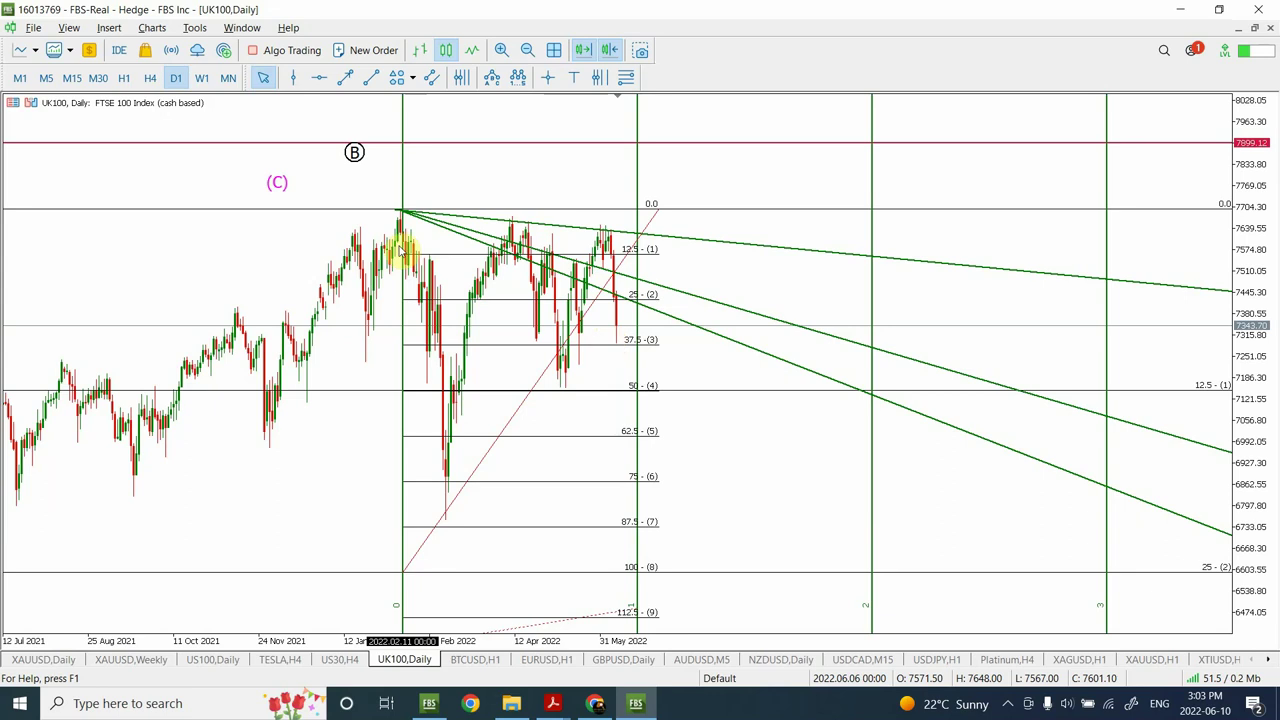
Examine the UK100 decline against the Fibonacci levels and downward trendlines on the H1, M15 and daily timeframes
{"action": "left_click", "coordinate": [126, 79]}
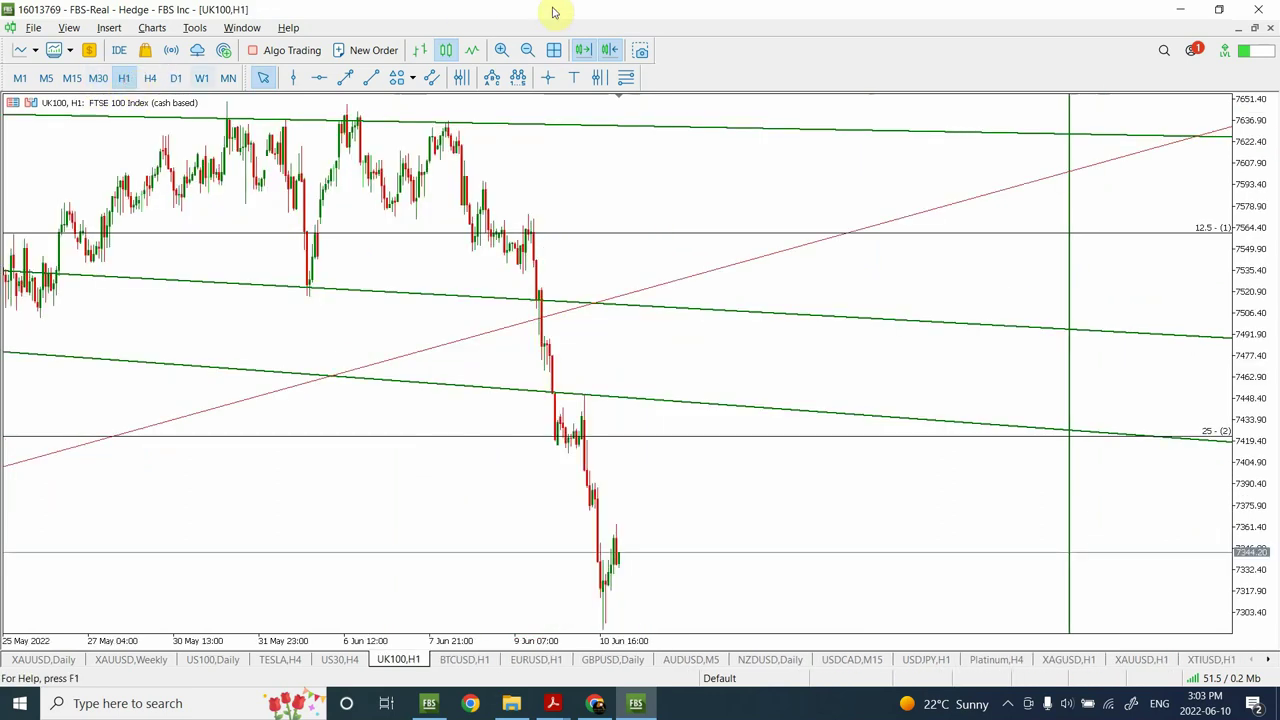
{"action": "left_click", "coordinate": [528, 50]}
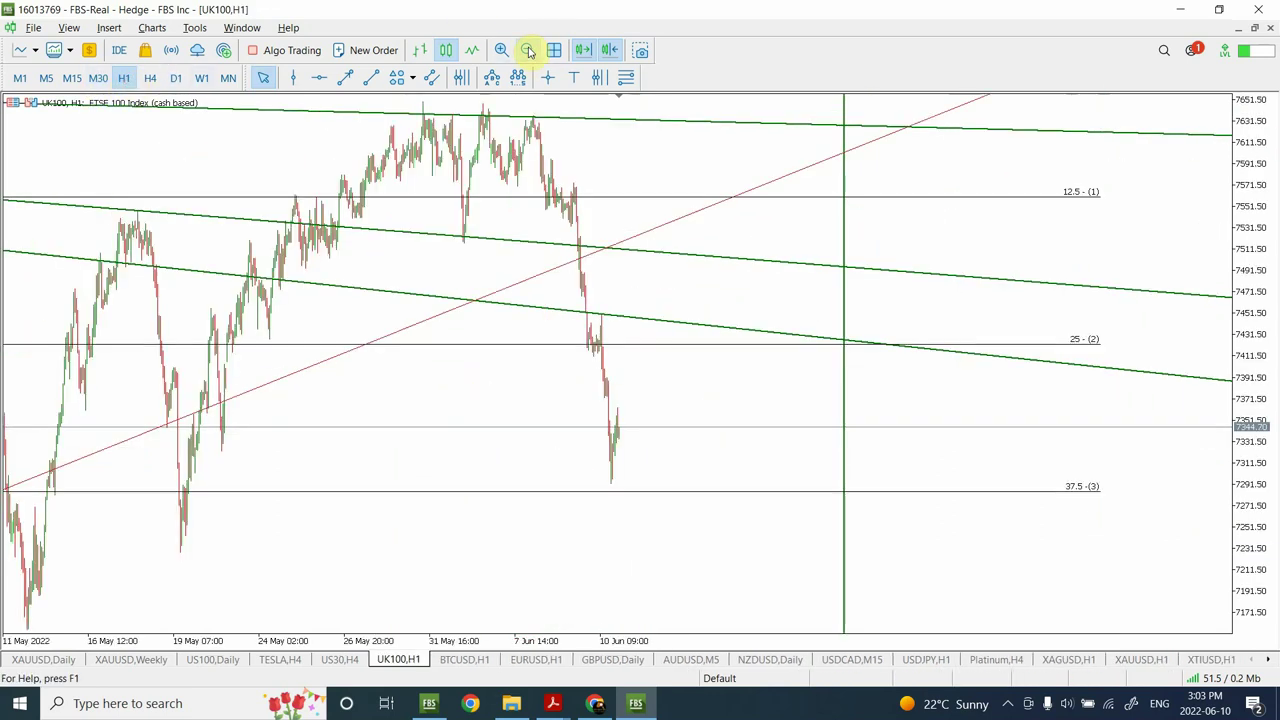
{"action": "left_click", "coordinate": [528, 50]}
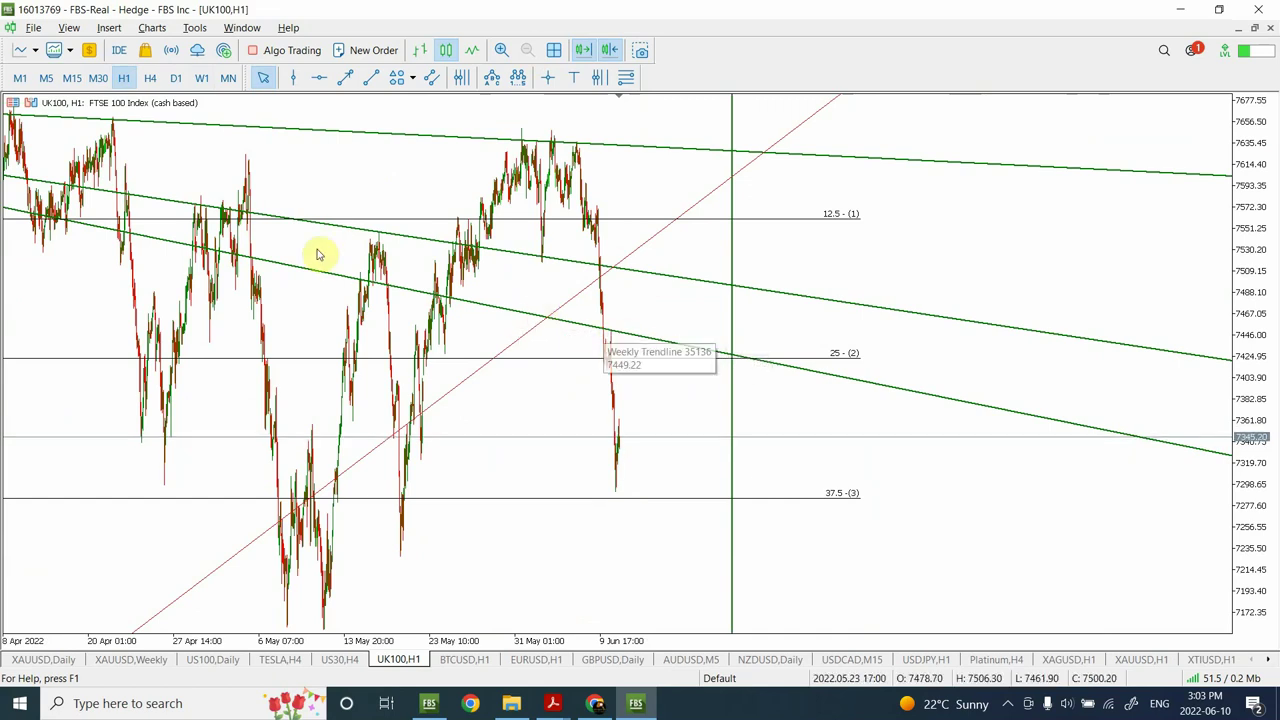
{"action": "left_click", "coordinate": [70, 79]}
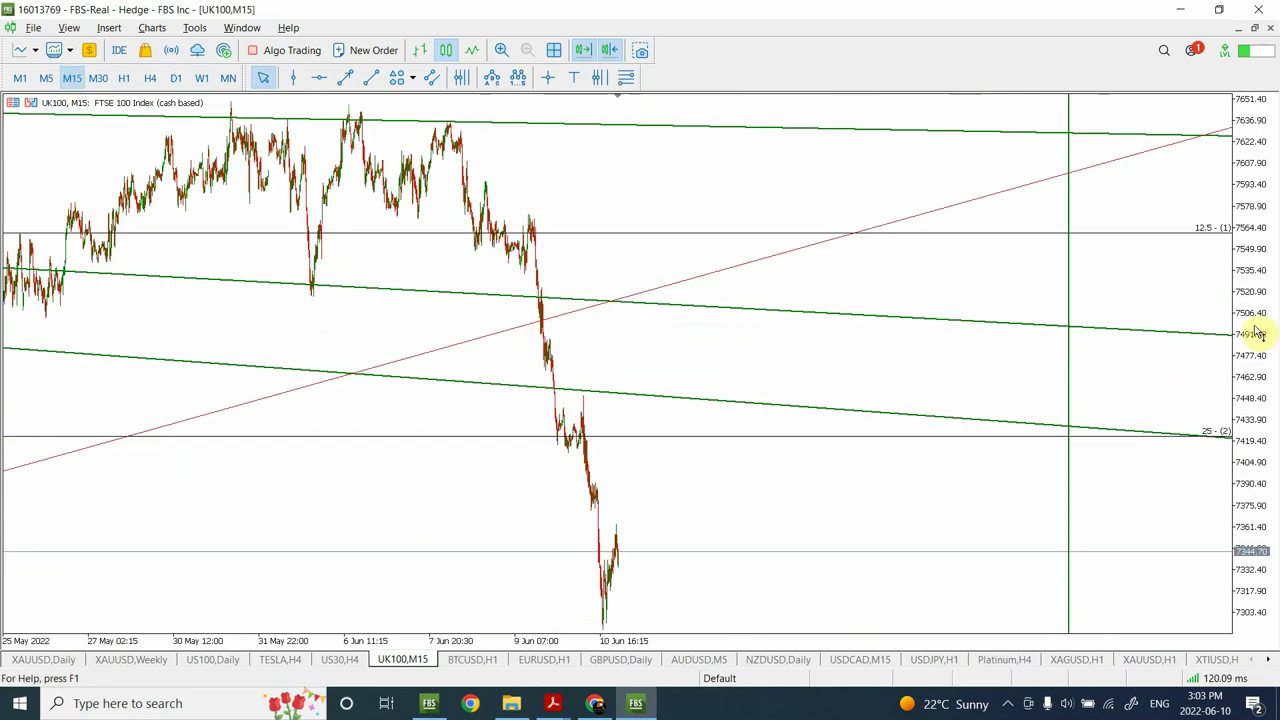
{"action": "left_click_drag", "start_coordinate": [1264, 352], "coordinate": [1248, 495]}
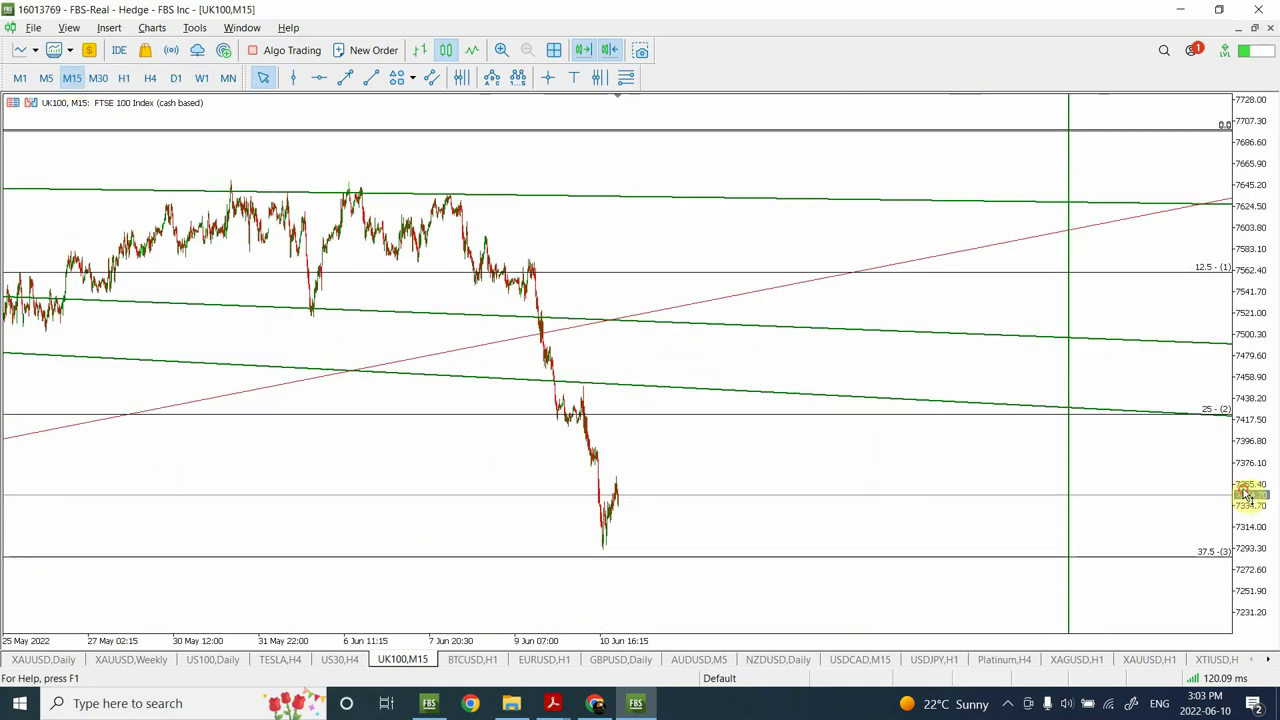
{"action": "left_click", "coordinate": [124, 79]}
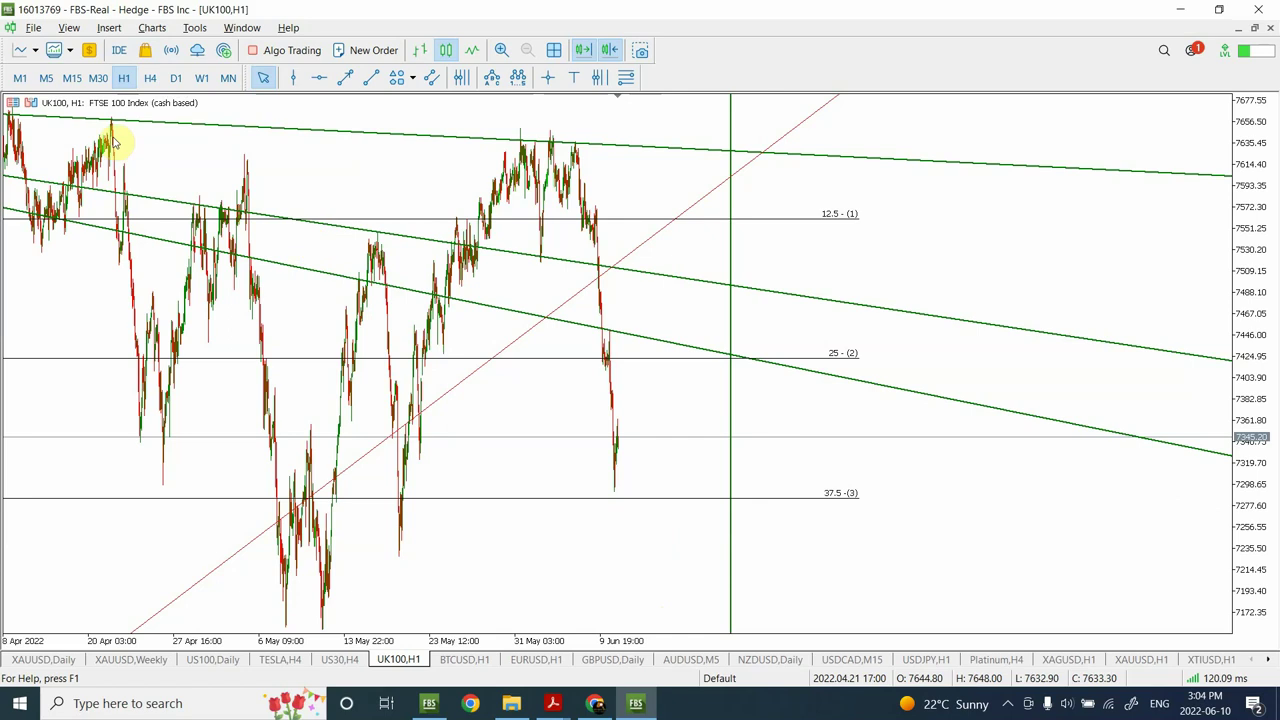
{"action": "left_click", "coordinate": [72, 78]}
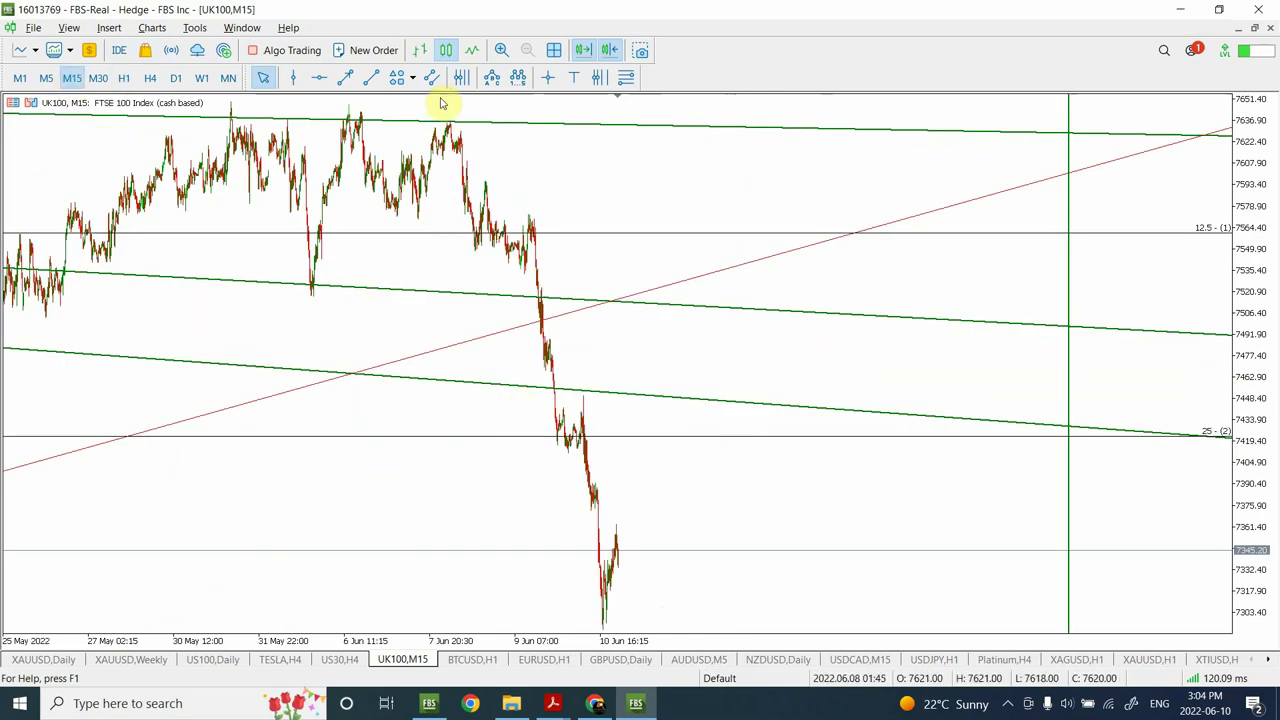
{"action": "left_click", "coordinate": [499, 50]}
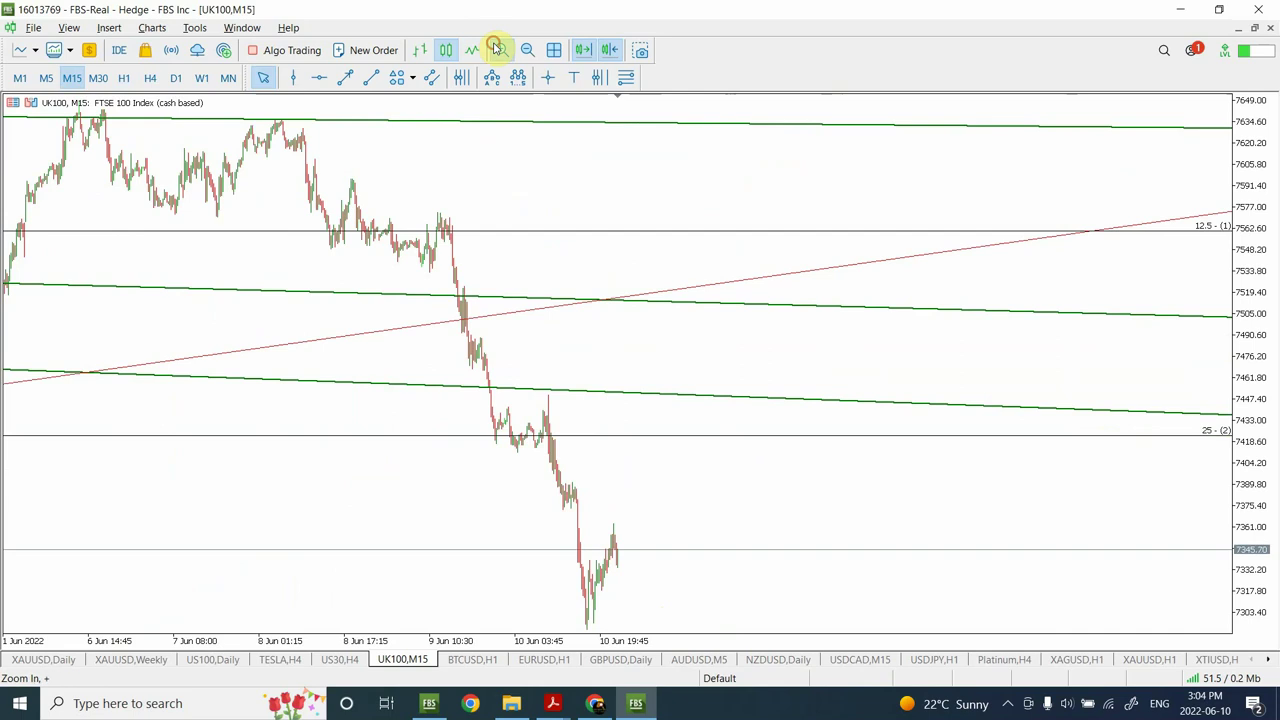
{"action": "left_click", "coordinate": [499, 50]}
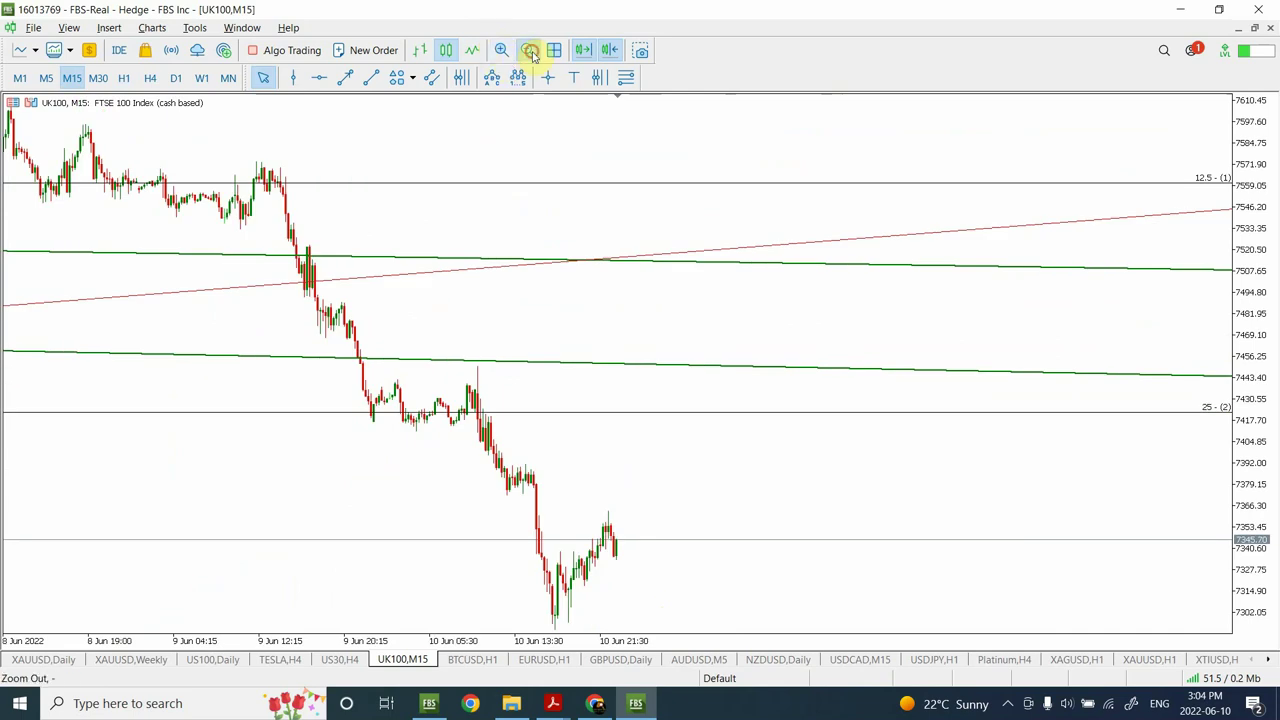
{"action": "left_click", "coordinate": [531, 52]}
{"action": "left_click", "coordinate": [175, 80]}
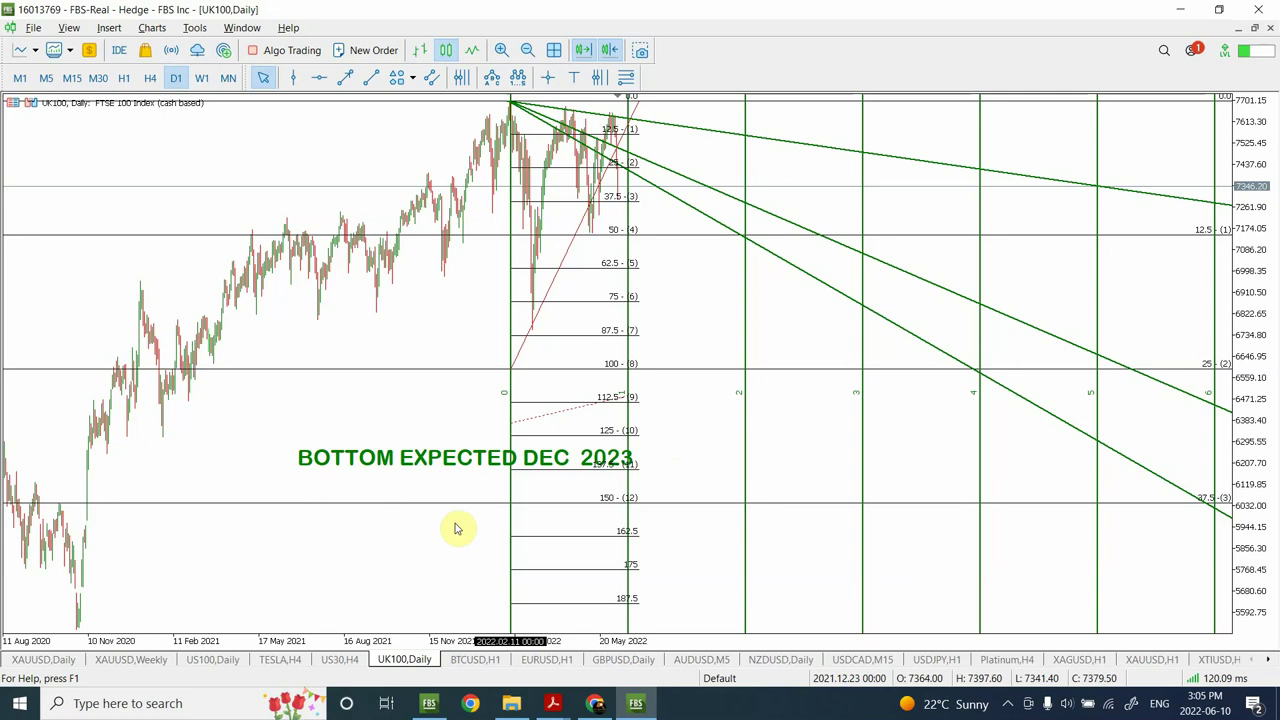
Examine the BTCUSD channels and the projected wave C decline on the H1, H4 and daily timeframes
{"action": "left_click", "coordinate": [476, 664]}
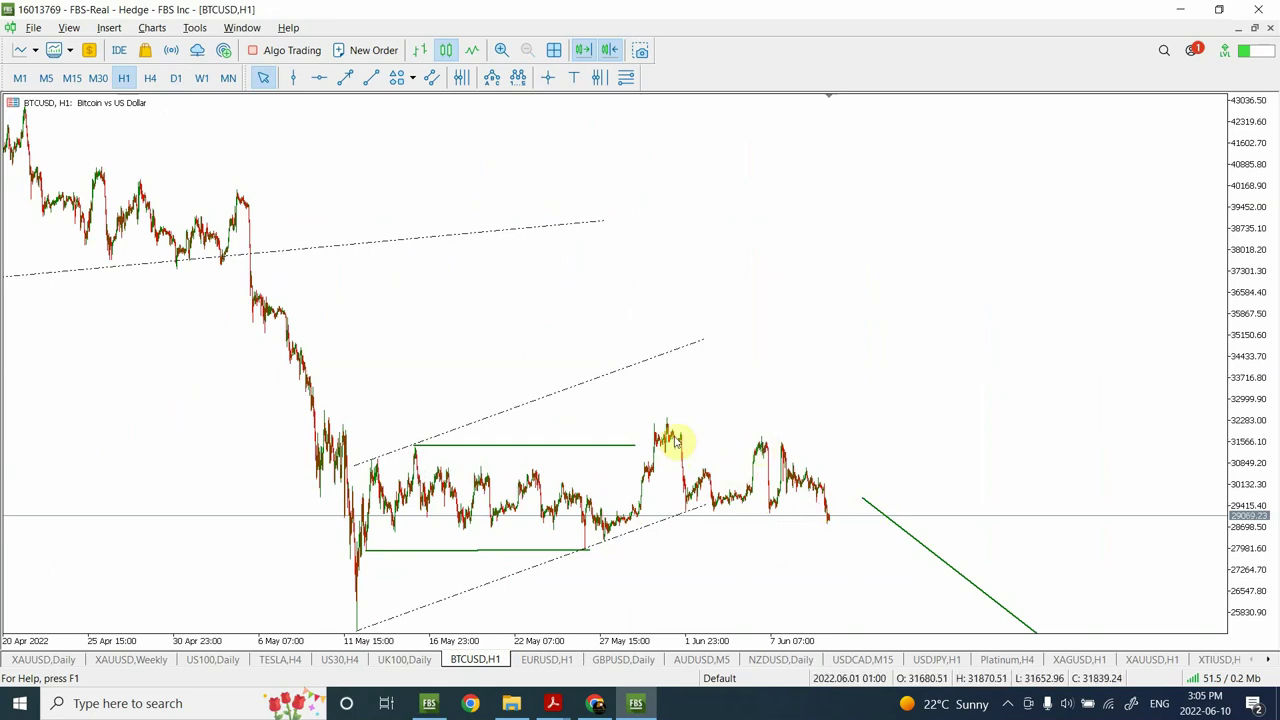
{"action": "left_click", "coordinate": [152, 79]}
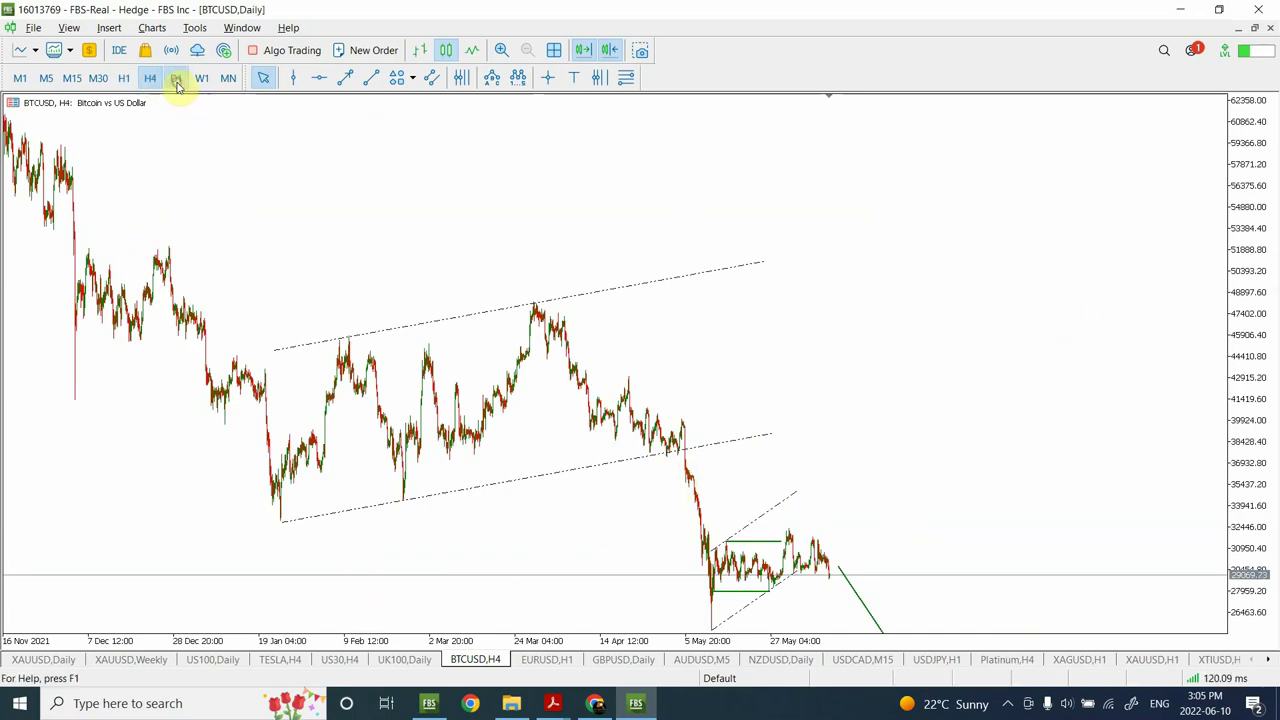
{"action": "left_click", "coordinate": [176, 79]}
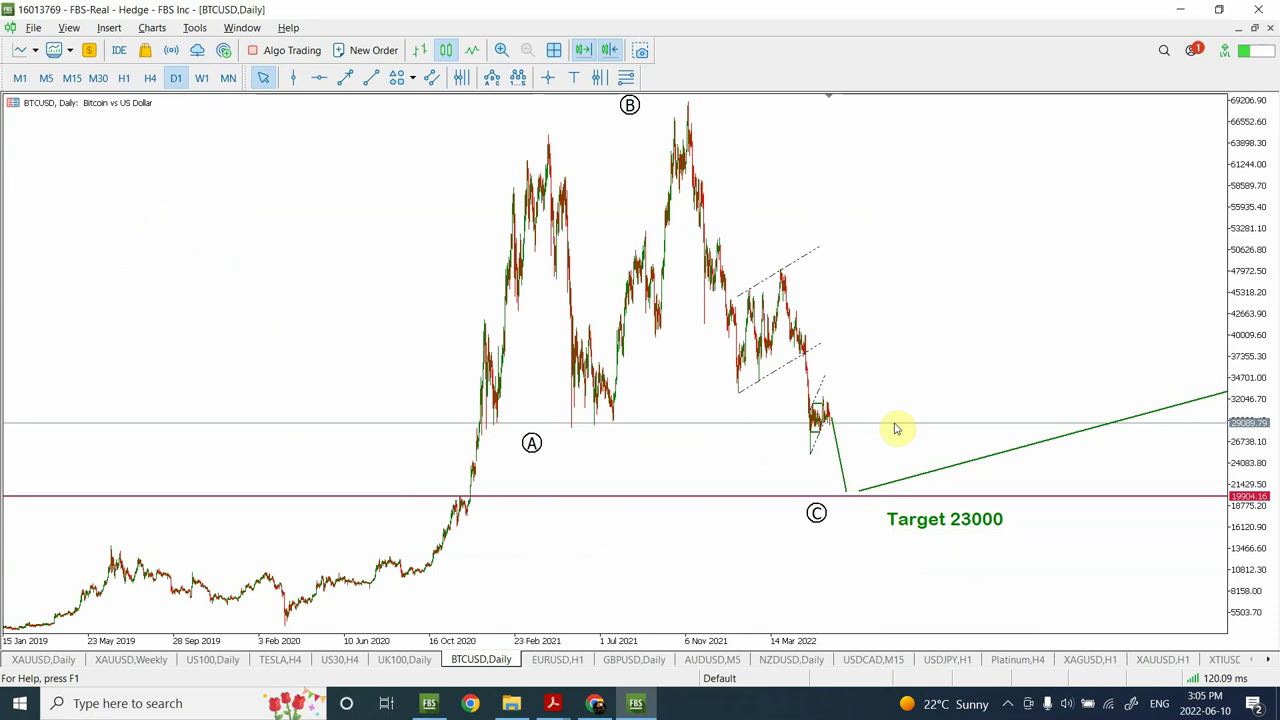
{"action": "mouse_move", "coordinate": [688, 121]}
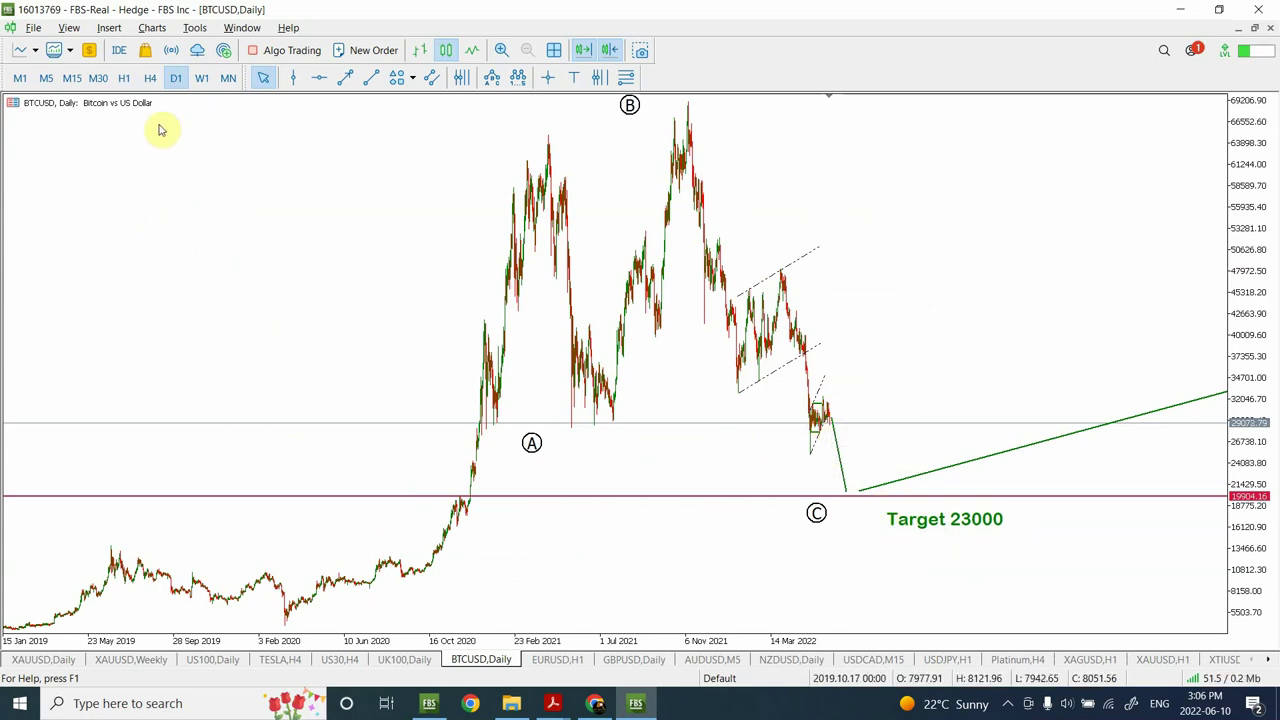
{"action": "left_click", "coordinate": [150, 78]}
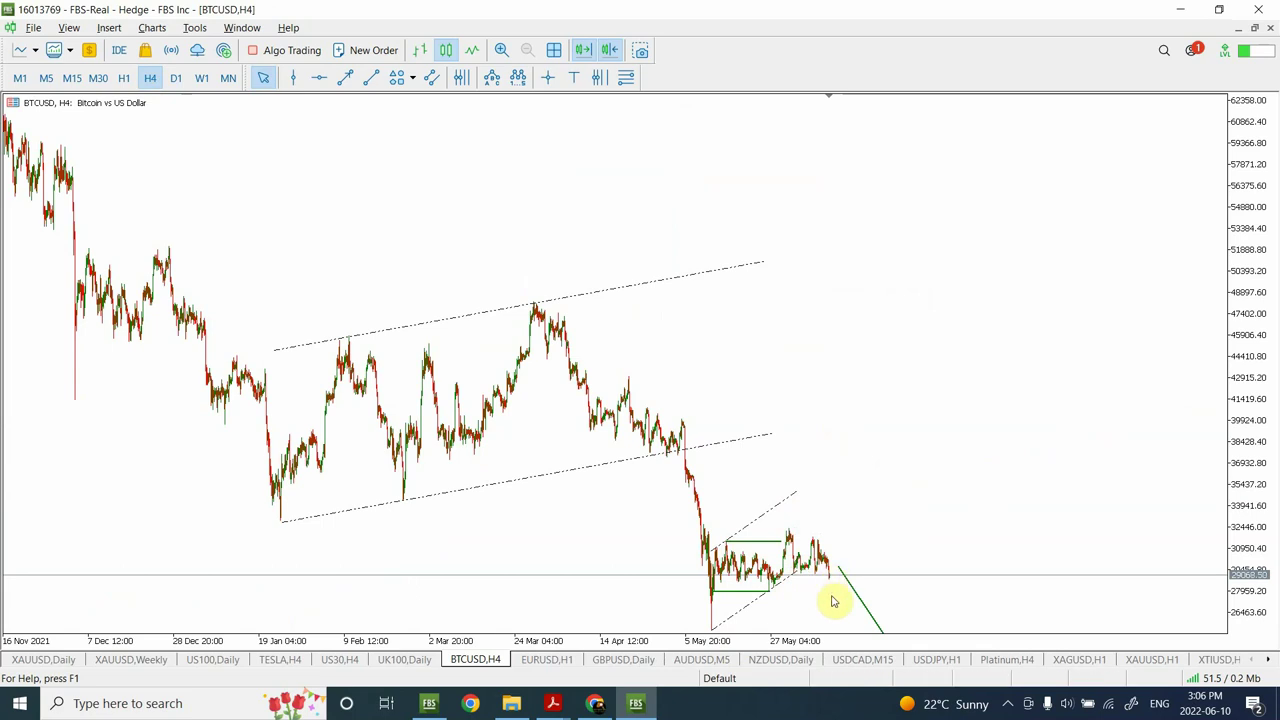
{"action": "left_click", "coordinate": [175, 79]}
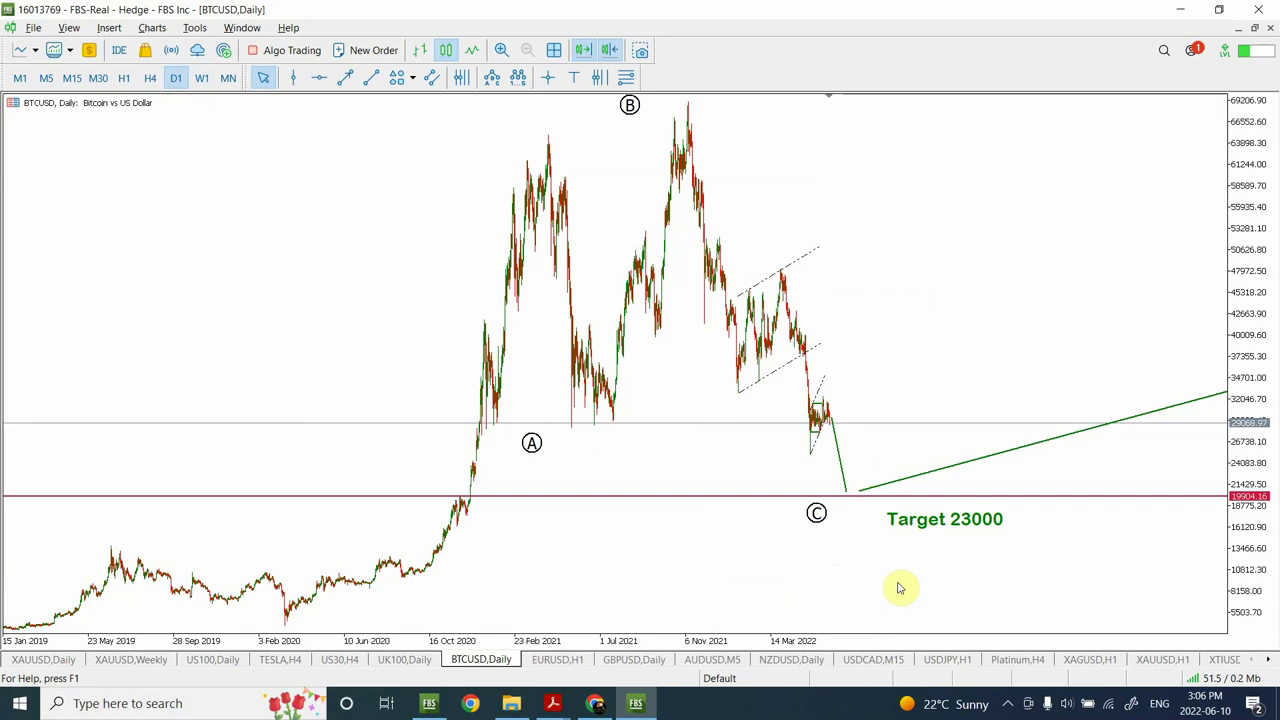
On the EURUSD weekly chart, place a horizontal line at about 1.3997, along the 2014 high
{"action": "left_click", "coordinate": [564, 660]}
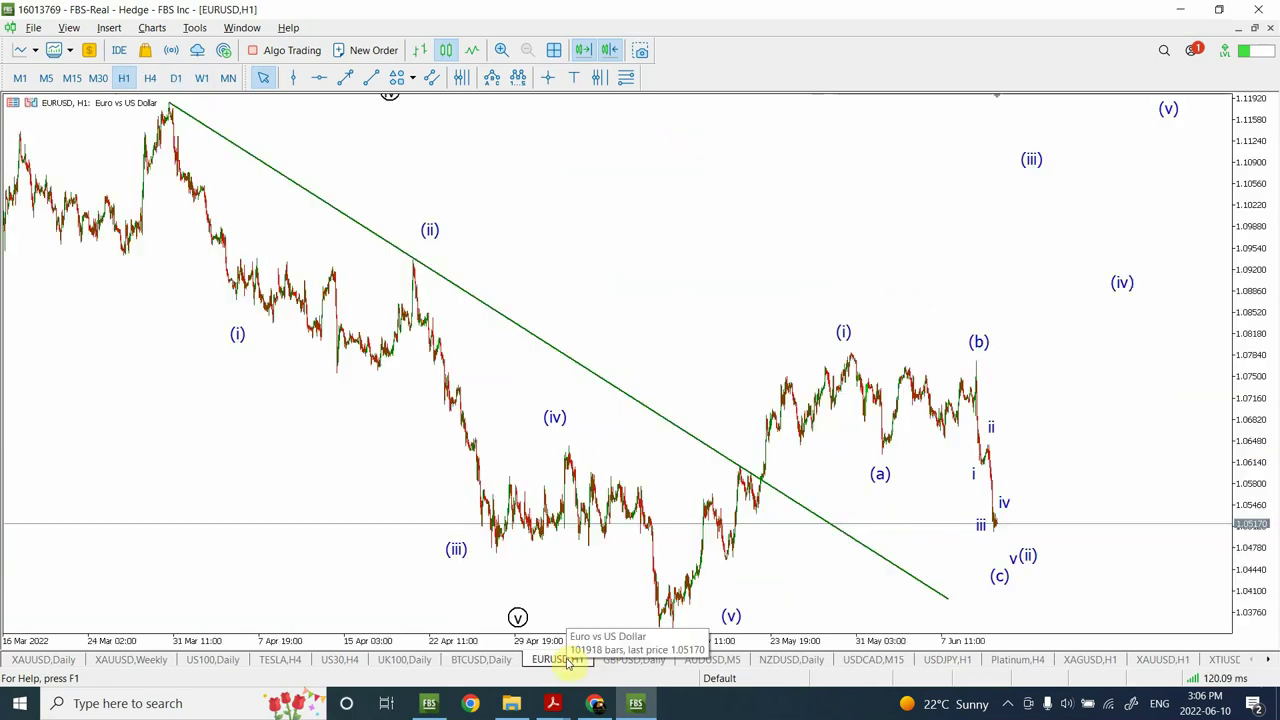
{"action": "left_click", "coordinate": [175, 79]}
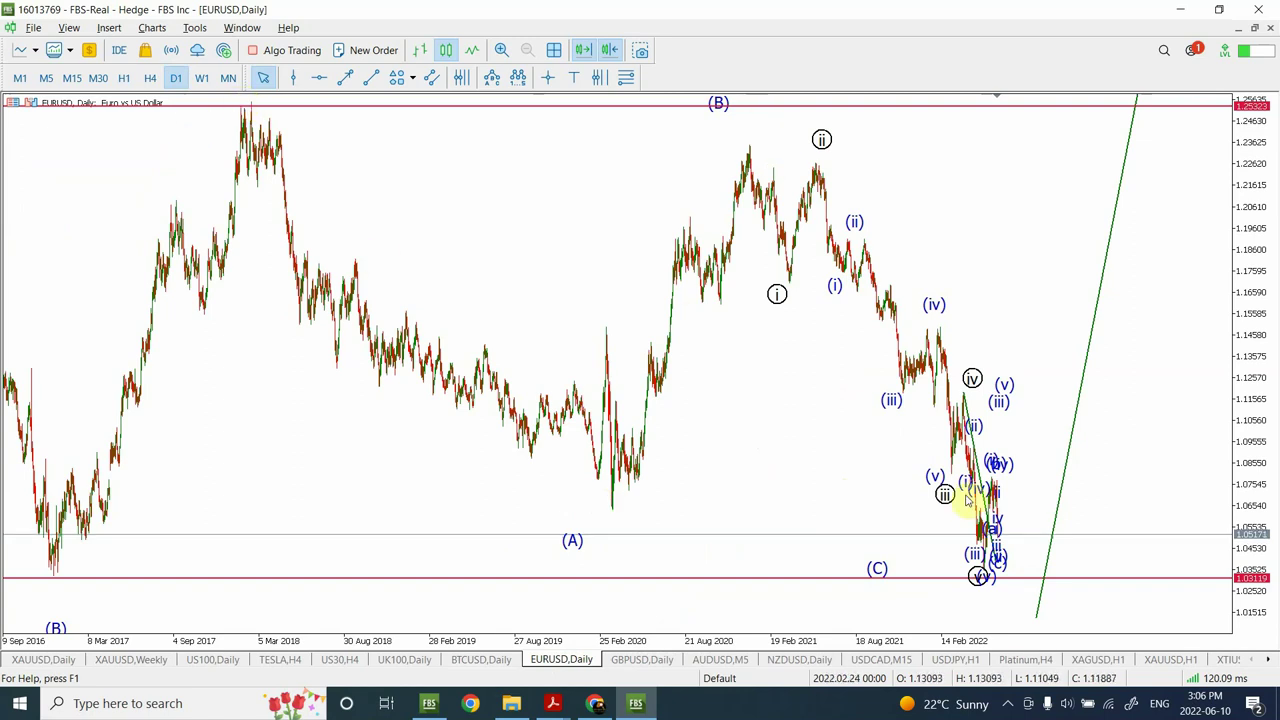
{"action": "left_click", "coordinate": [202, 77]}
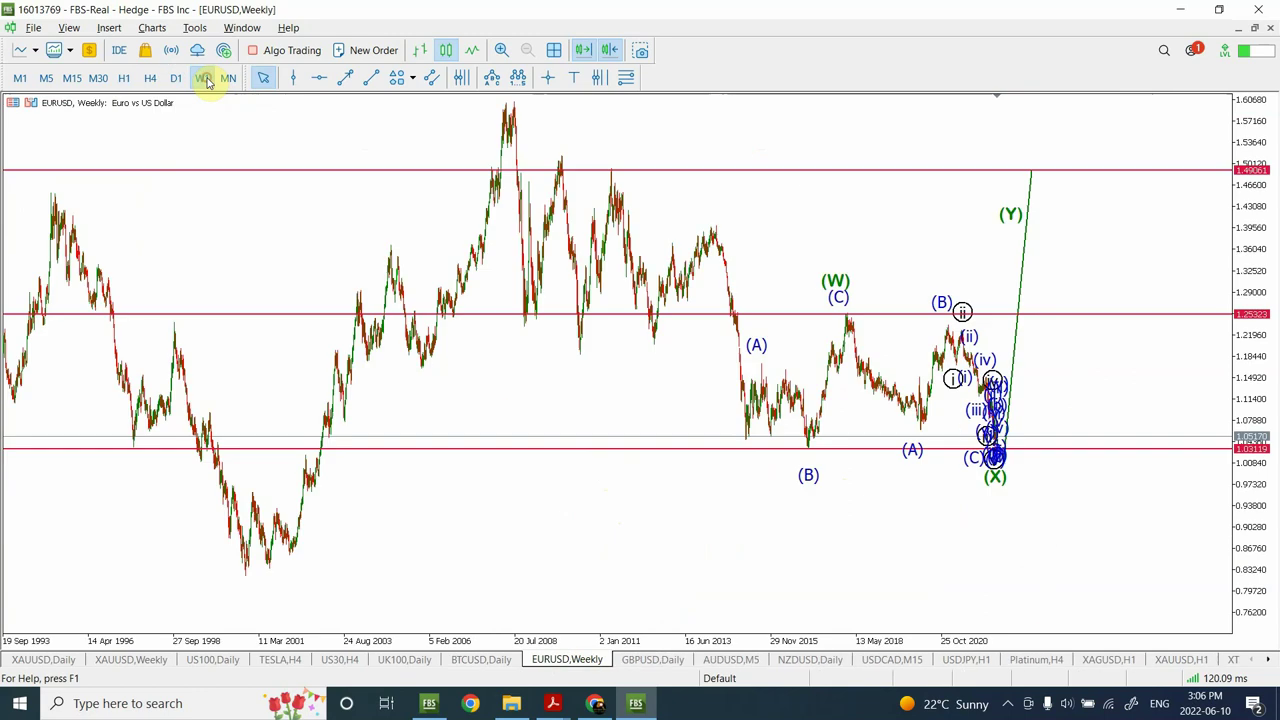
{"action": "left_click", "coordinate": [504, 48]}
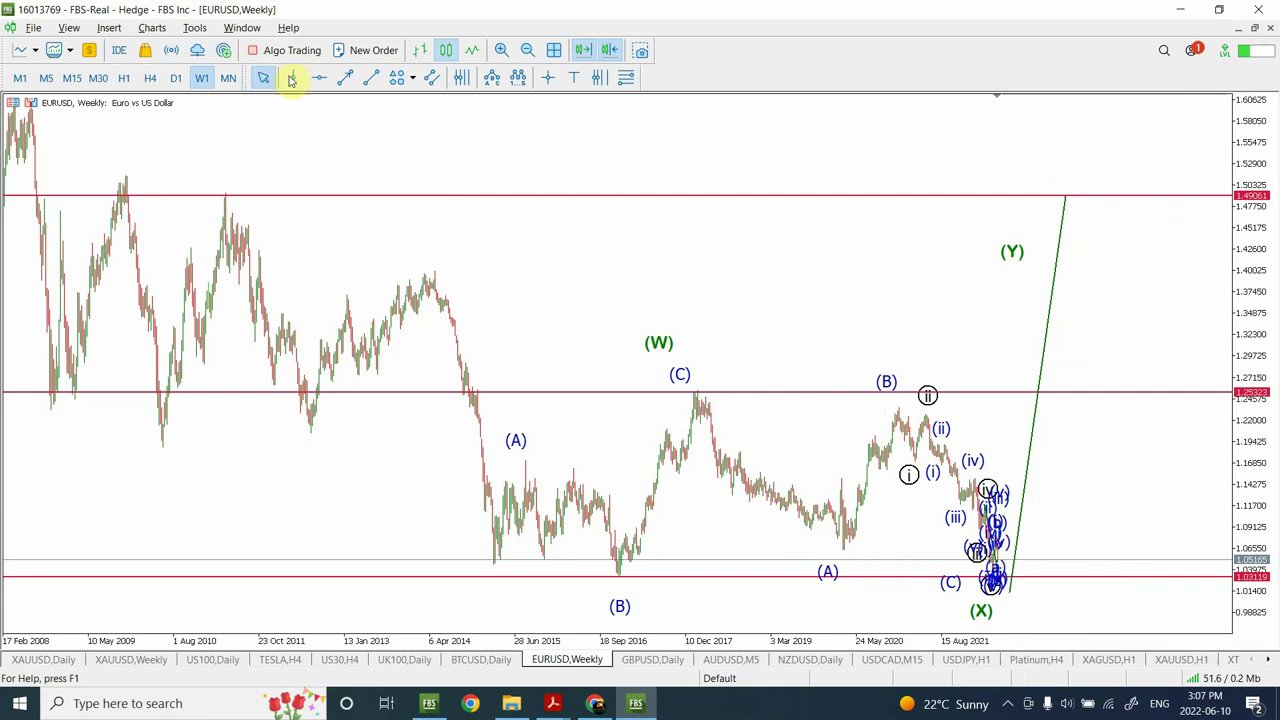
{"action": "left_click", "coordinate": [320, 78]}
{"action": "left_click_drag", "start_coordinate": [543, 242], "coordinate": [545, 271]}
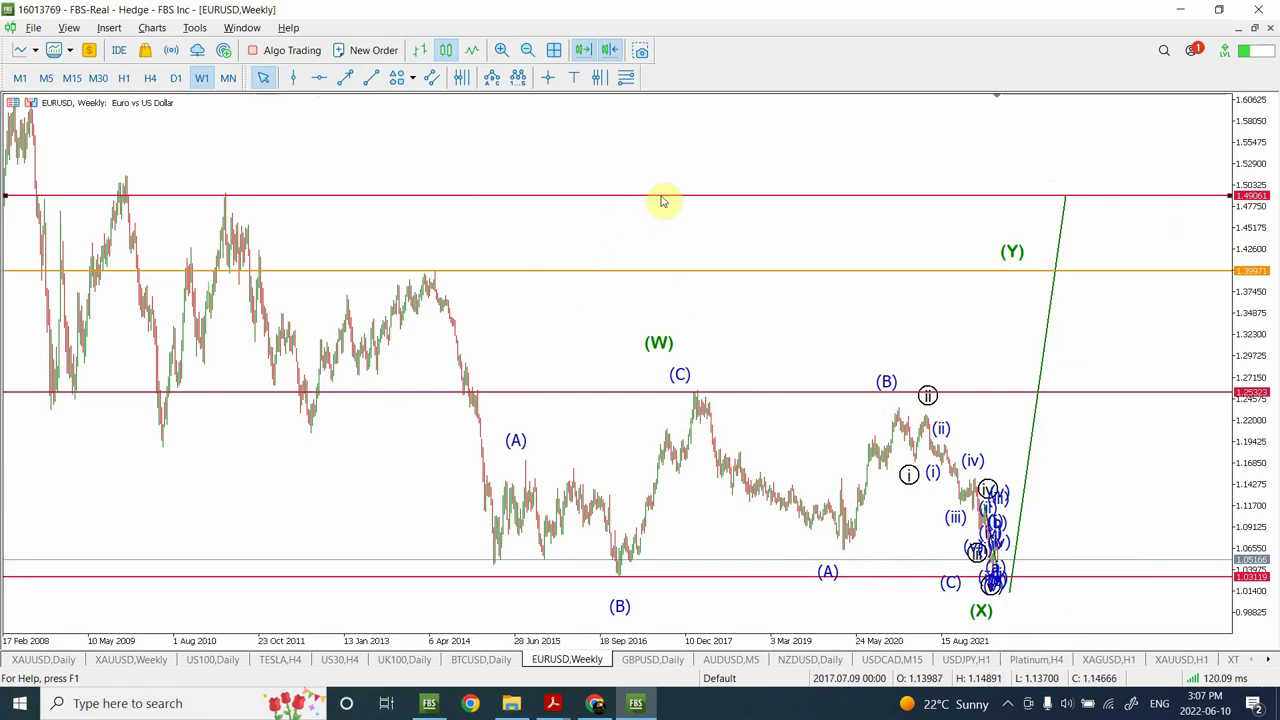
Lower the upper end of the EURUSD wave (Y) projection line to the 1.39971 horizontal line
{"action": "left_click", "coordinate": [1059, 243]}
{"action": "left_click_drag", "start_coordinate": [1065, 198], "coordinate": [1054, 277]}
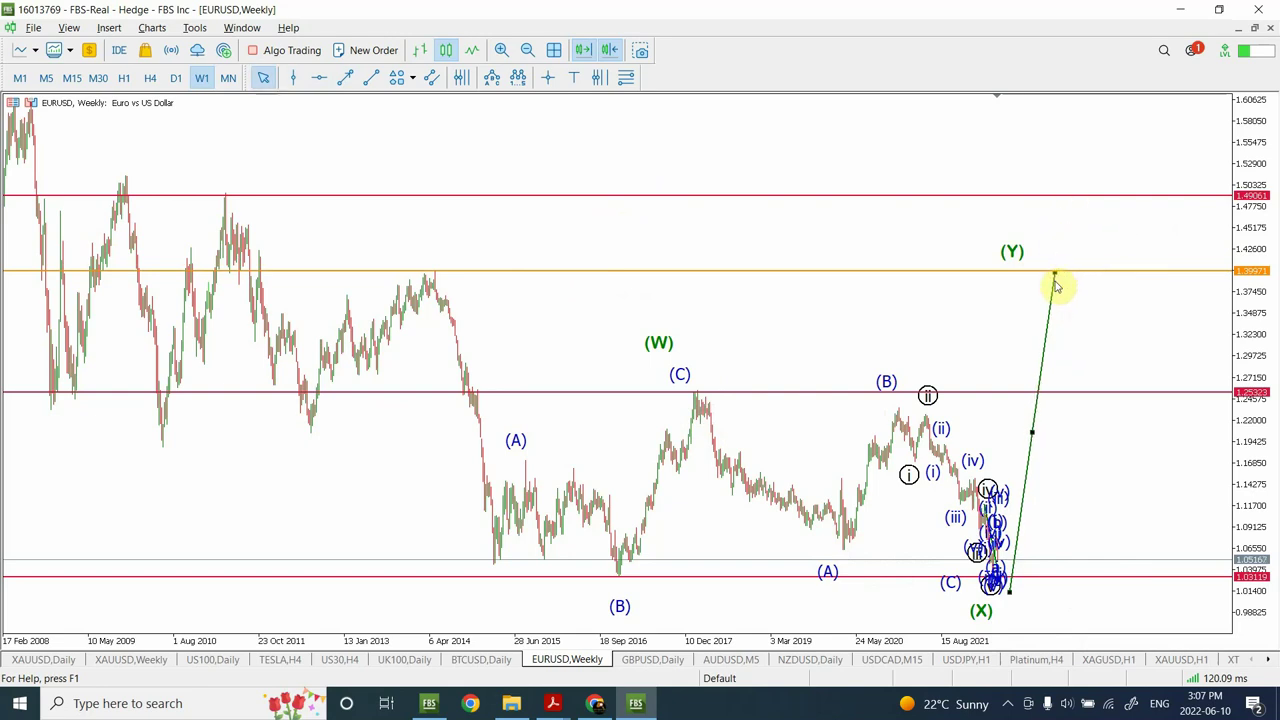
{"action": "left_click", "coordinate": [1055, 282]}
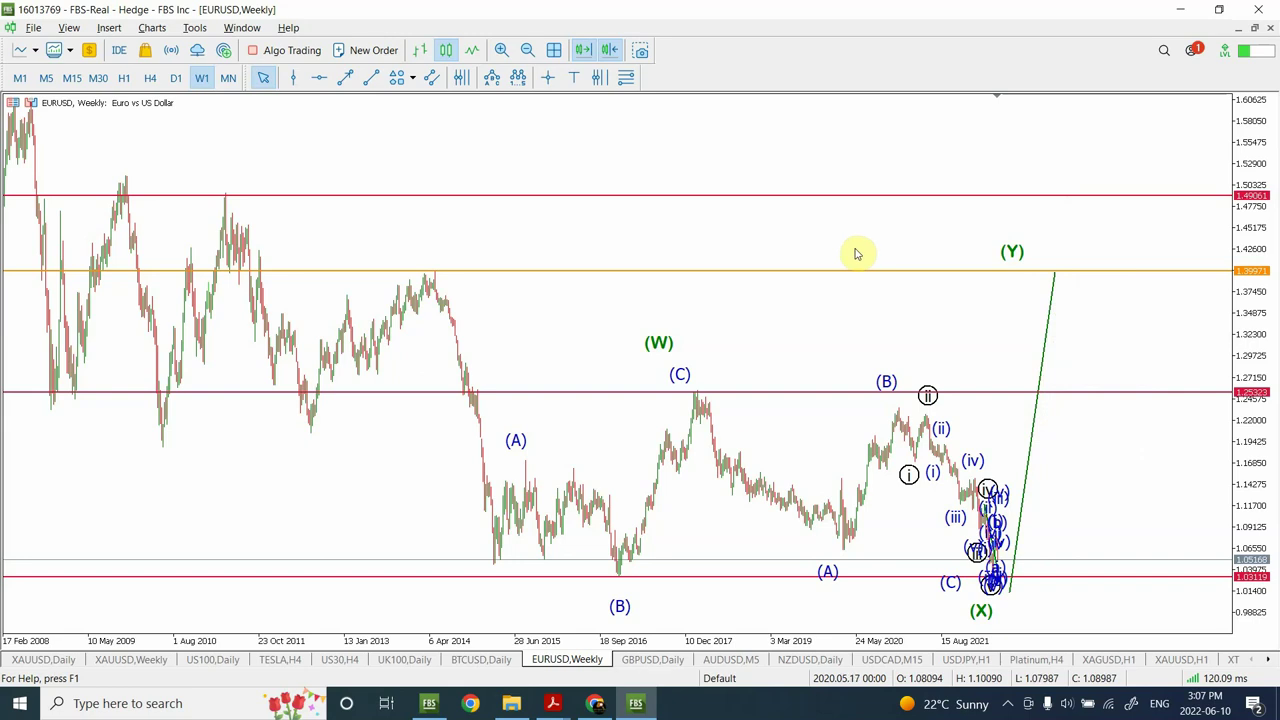
Examine the EURUSD wave (ii) correction and its wave (c) subdivisions on the daily, H1 and M15 timeframes
{"action": "left_click", "coordinate": [176, 79]}
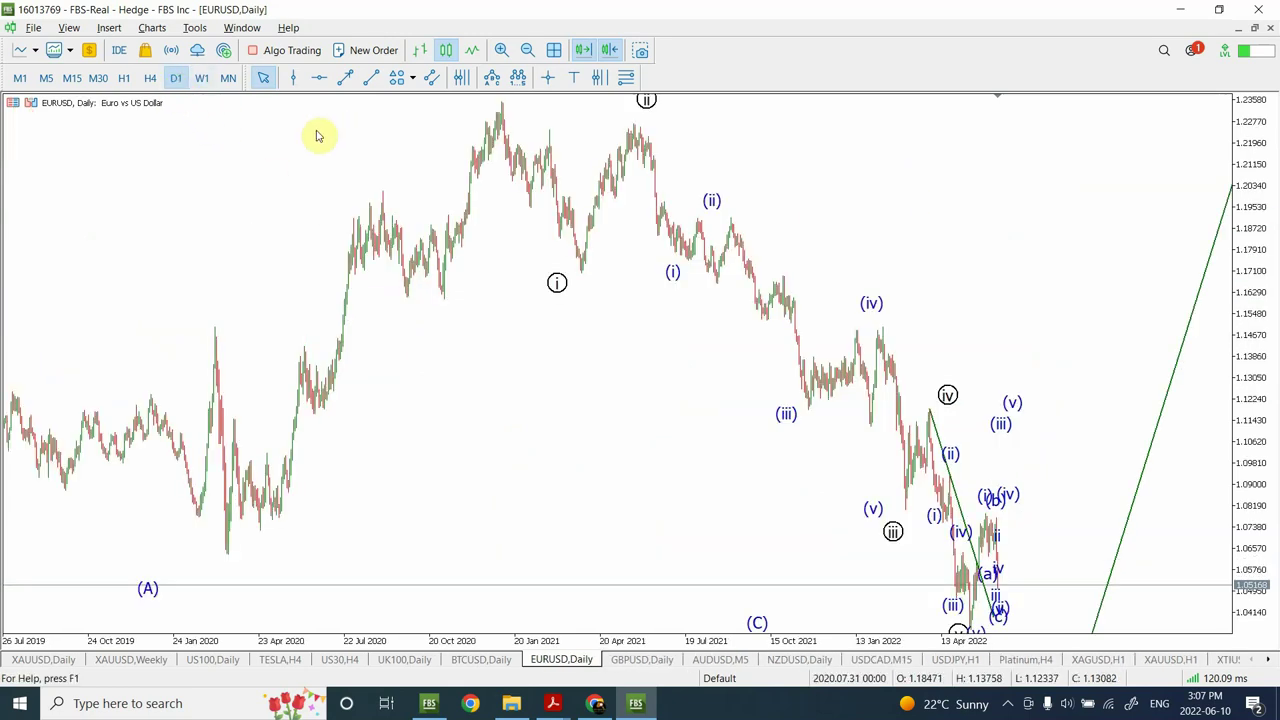
{"action": "left_click", "coordinate": [123, 79]}
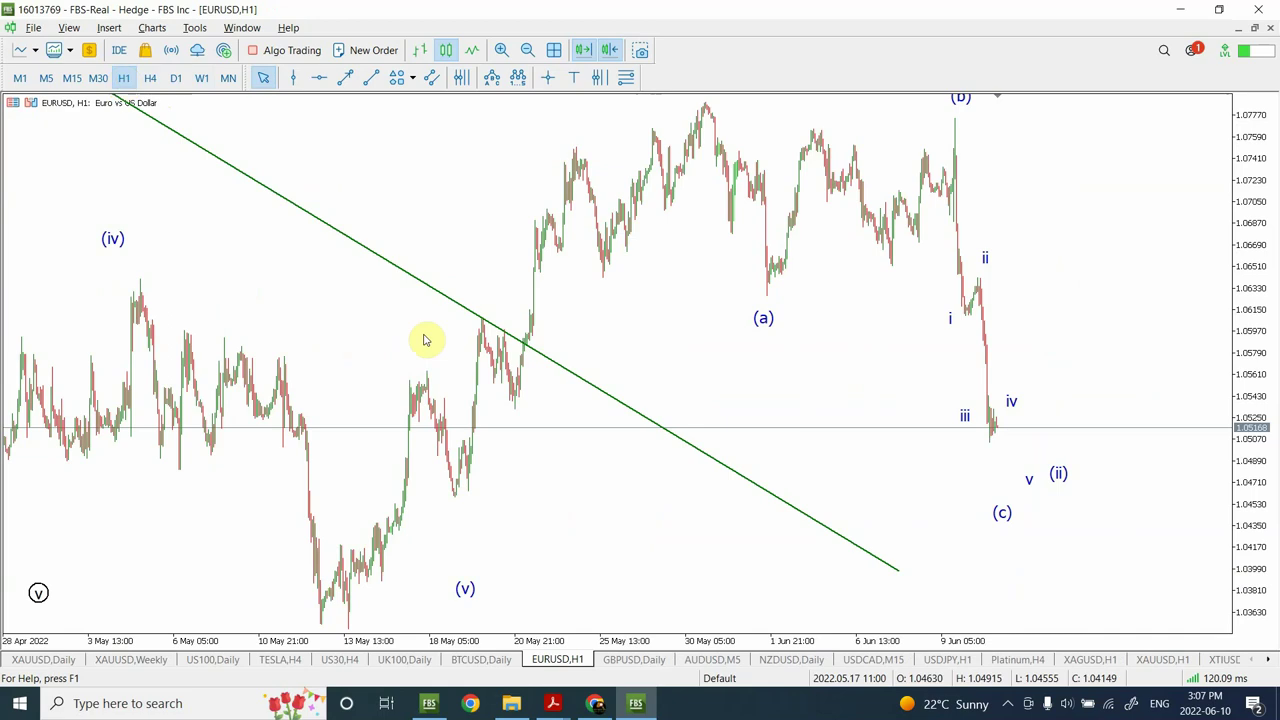
{"action": "left_click", "coordinate": [528, 50]}
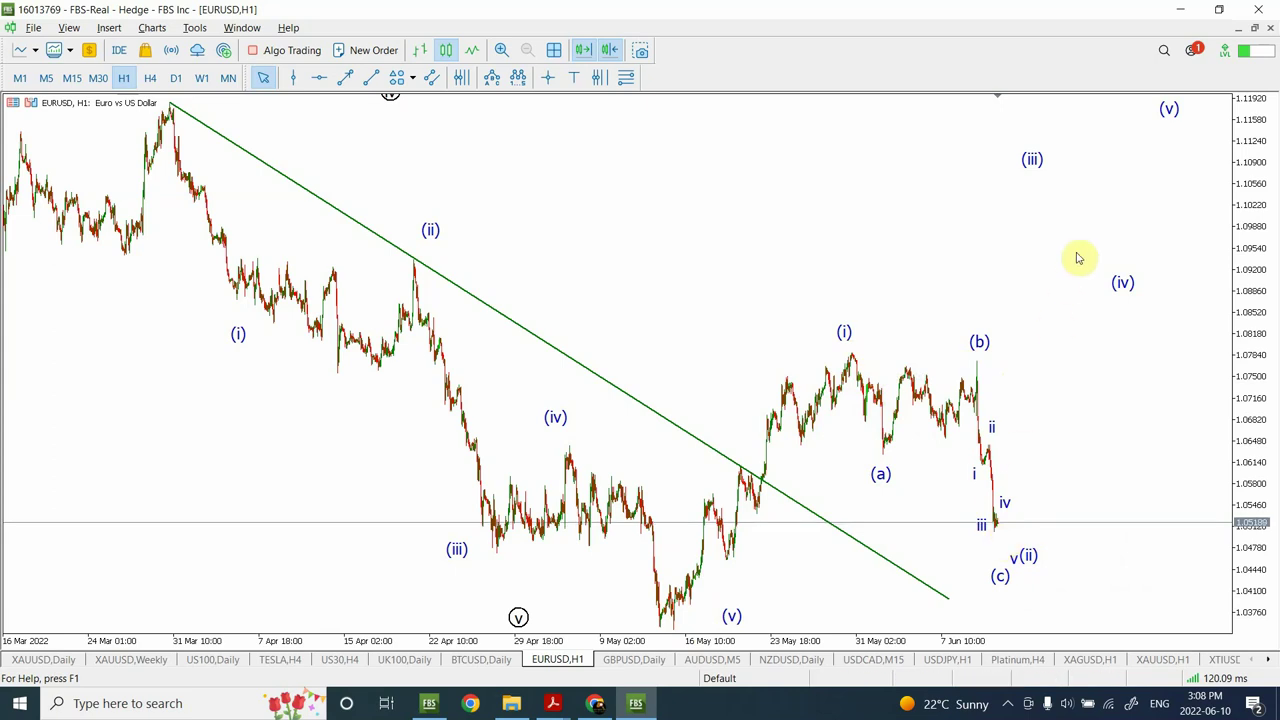
{"action": "mouse_move", "coordinate": [997, 527]}
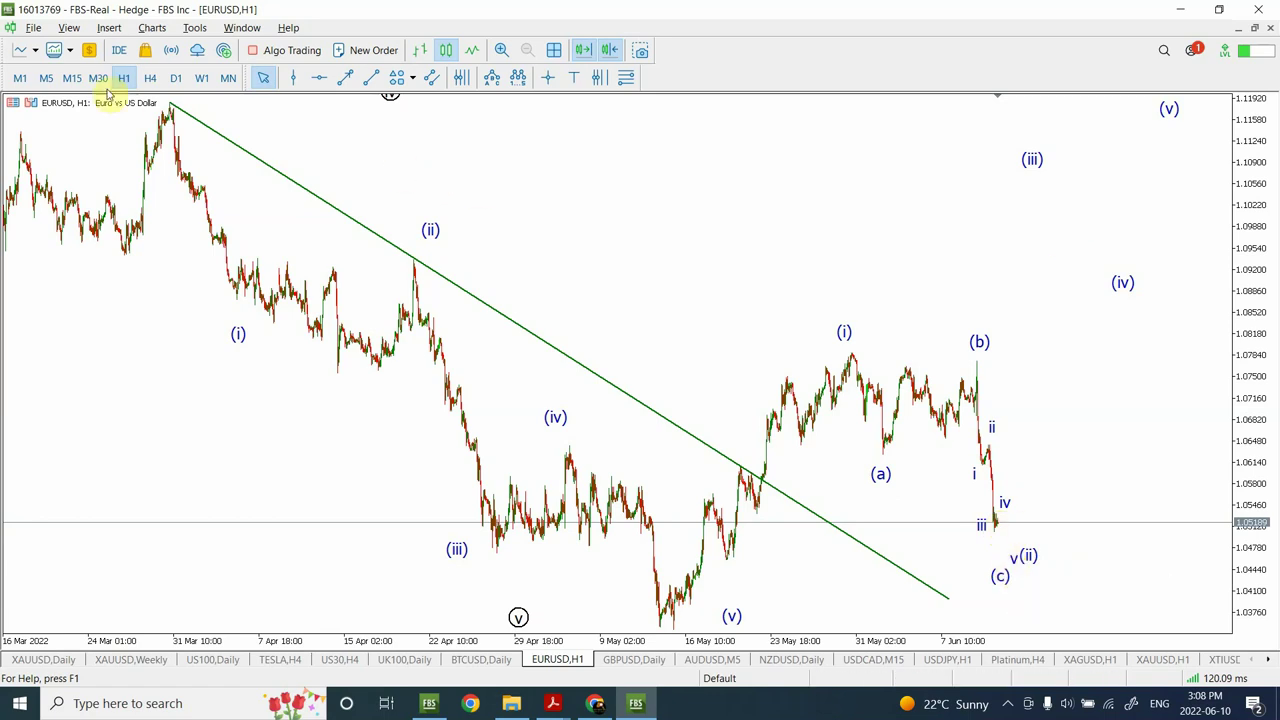
{"action": "left_click", "coordinate": [71, 78]}
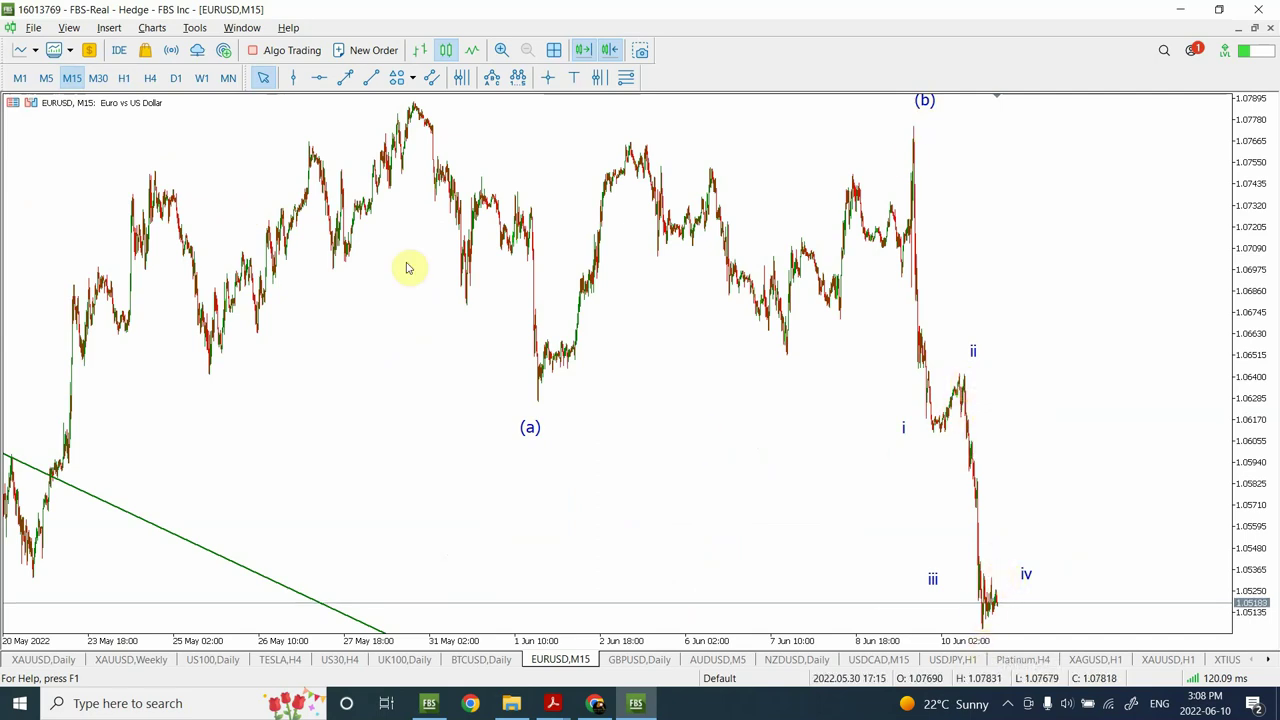
On the EURUSD M5 chart, place a horizontal line at about 1.0542, just above the wave iv consolidation
{"action": "left_click", "coordinate": [45, 78]}
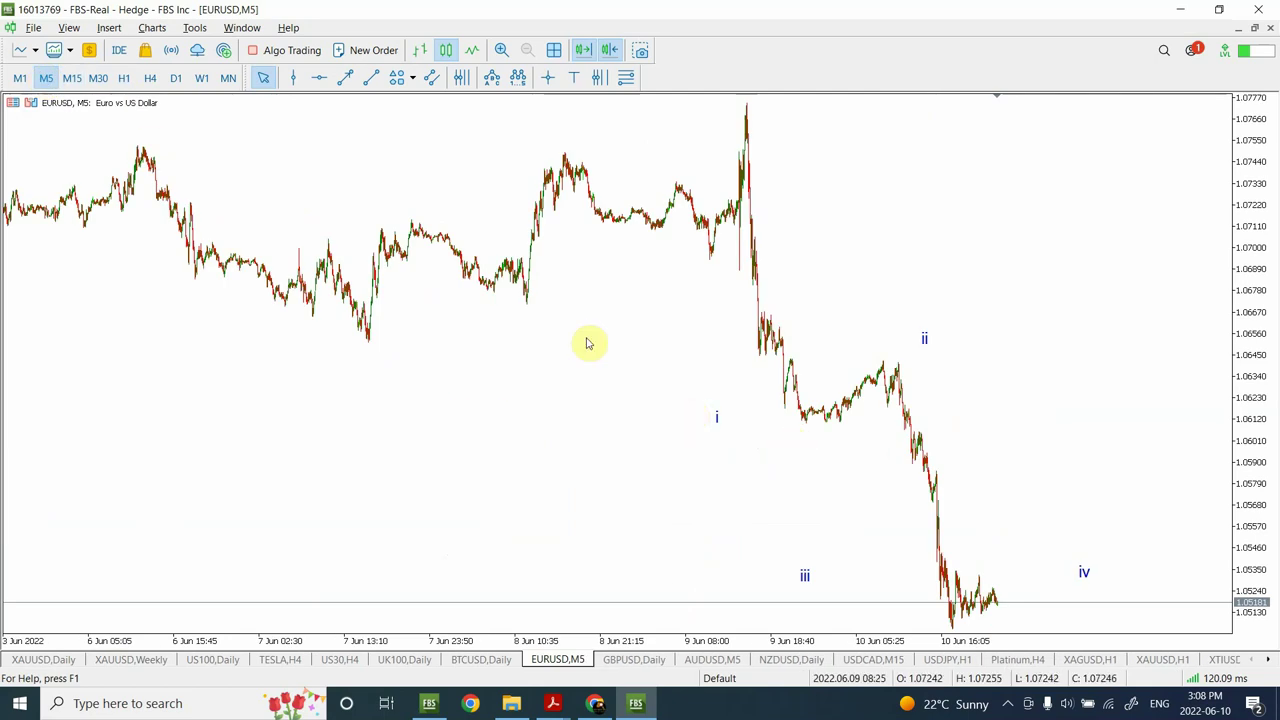
{"action": "left_click", "coordinate": [312, 80]}
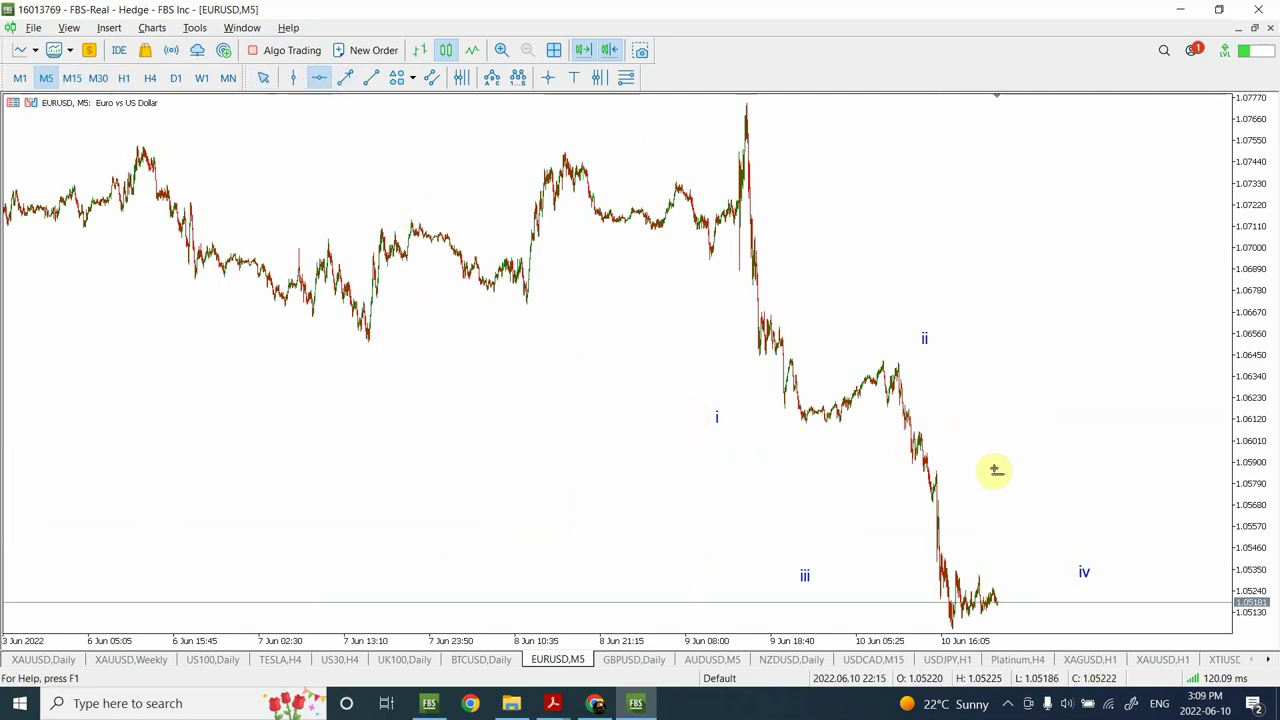
{"action": "left_click_drag", "start_coordinate": [915, 604], "coordinate": [937, 559]}
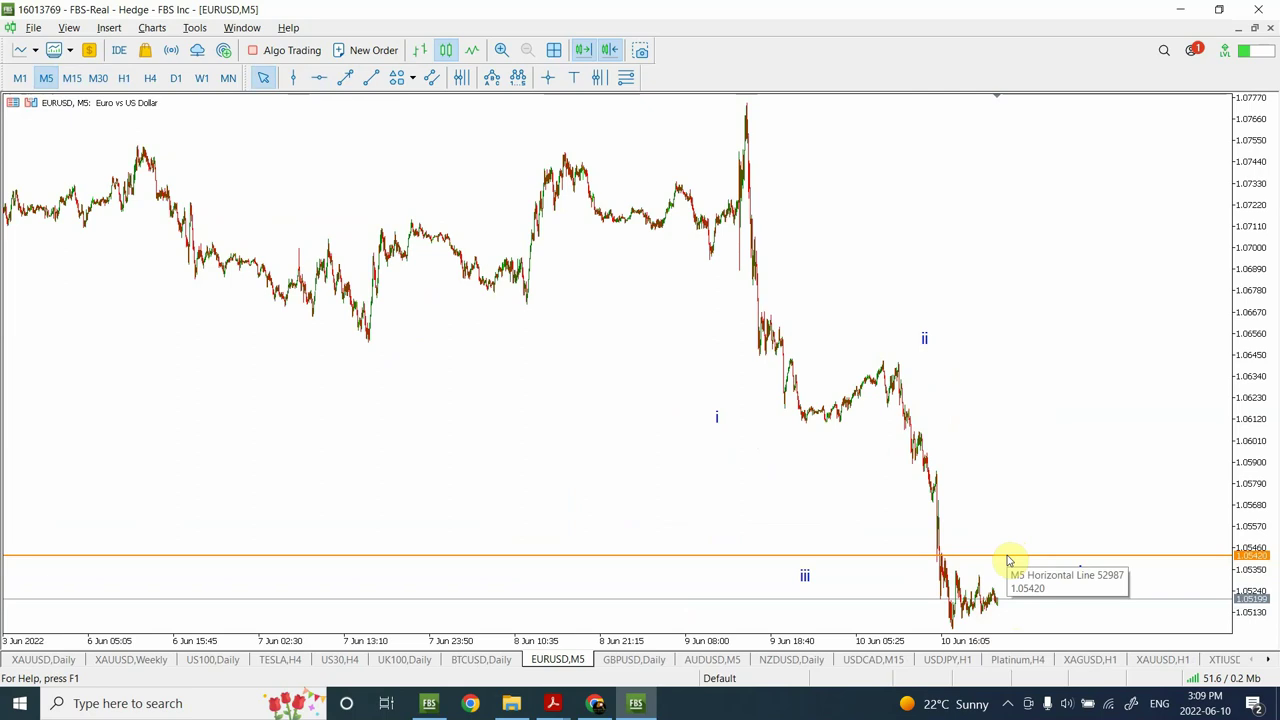
{"action": "left_click", "coordinate": [1083, 572]}
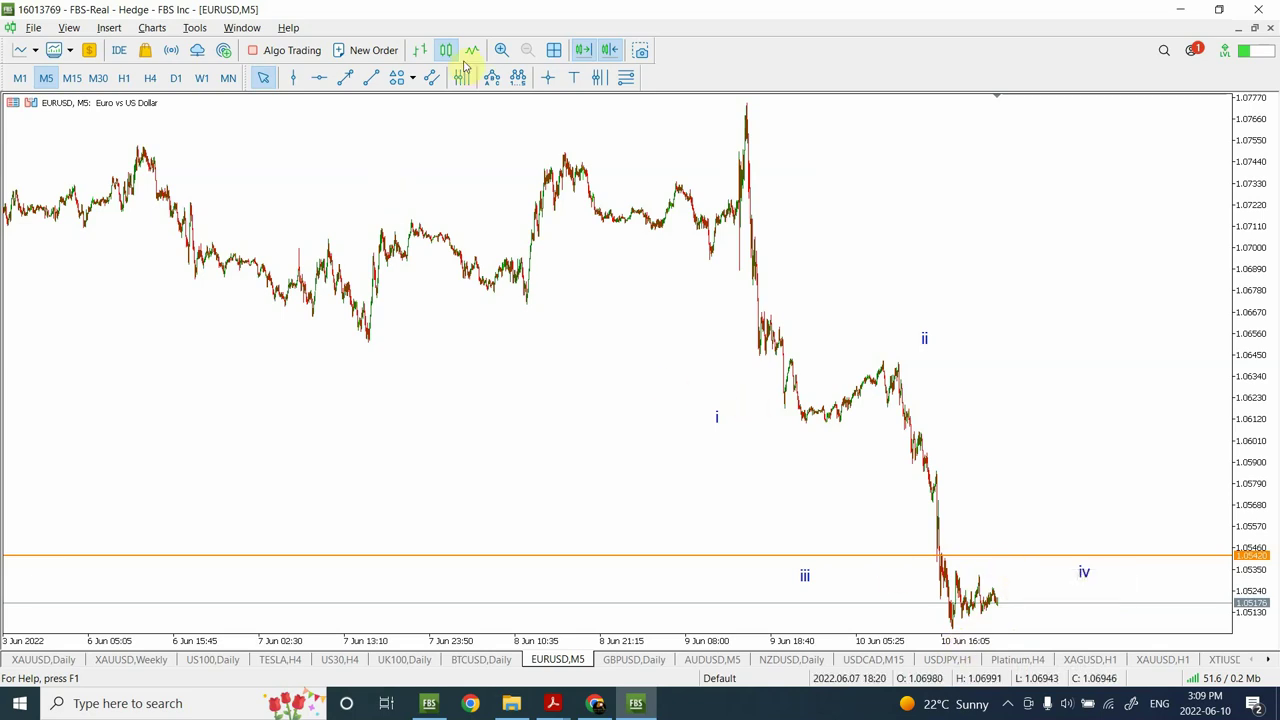
On the EURUSD M30 chart, place a horizontal line at about 1.0460, along the mid-May swing low above the (v) label
{"action": "left_click", "coordinate": [504, 48]}
{"action": "left_click", "coordinate": [504, 48]}
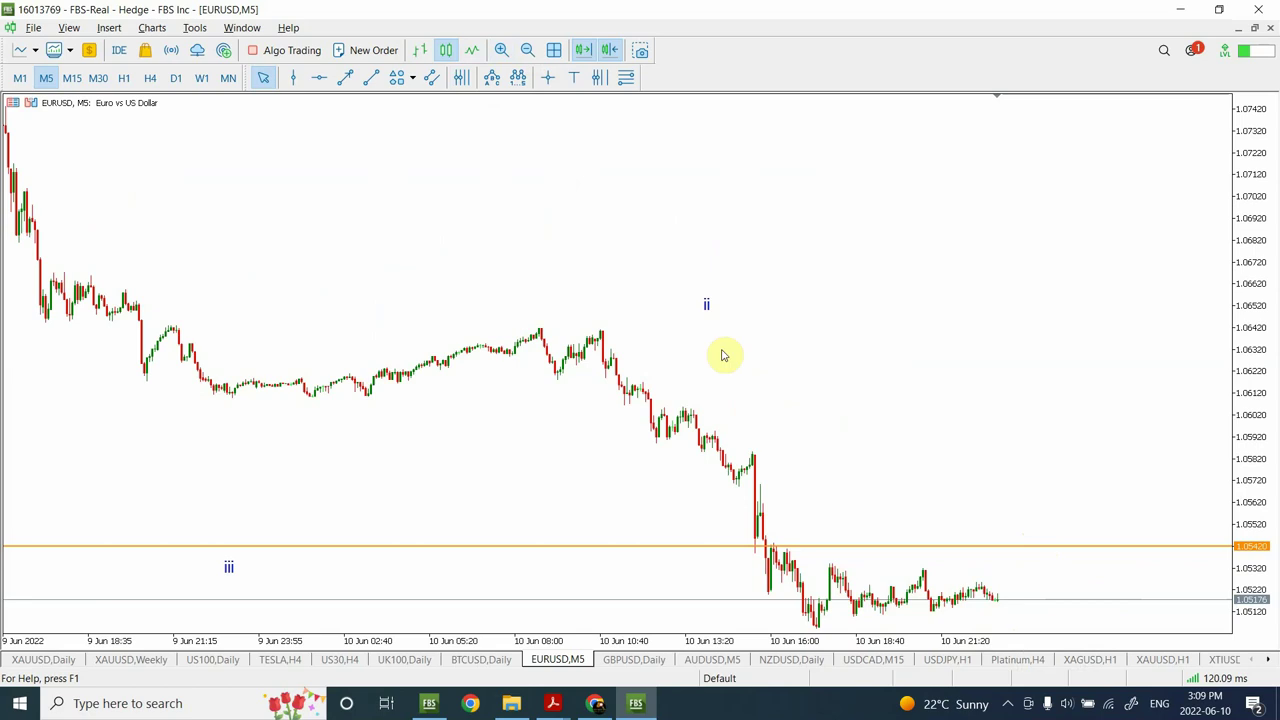
{"action": "left_click", "coordinate": [525, 52]}
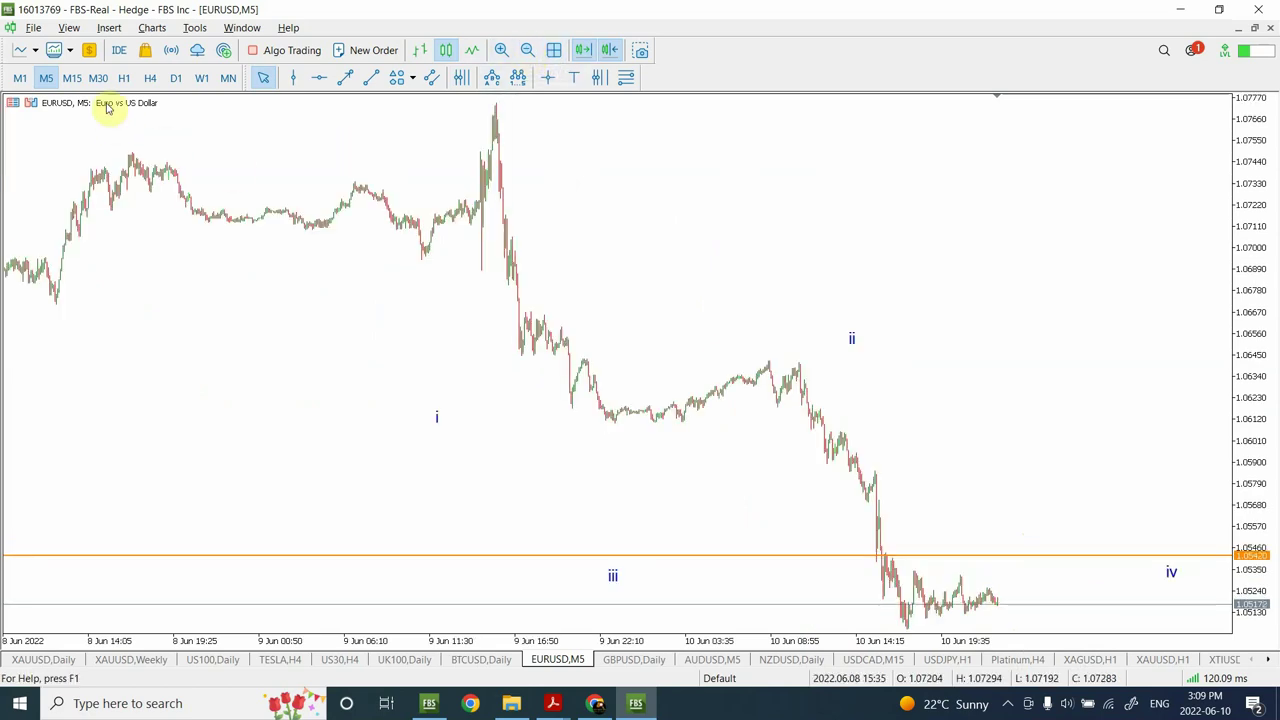
{"action": "left_click", "coordinate": [72, 78]}
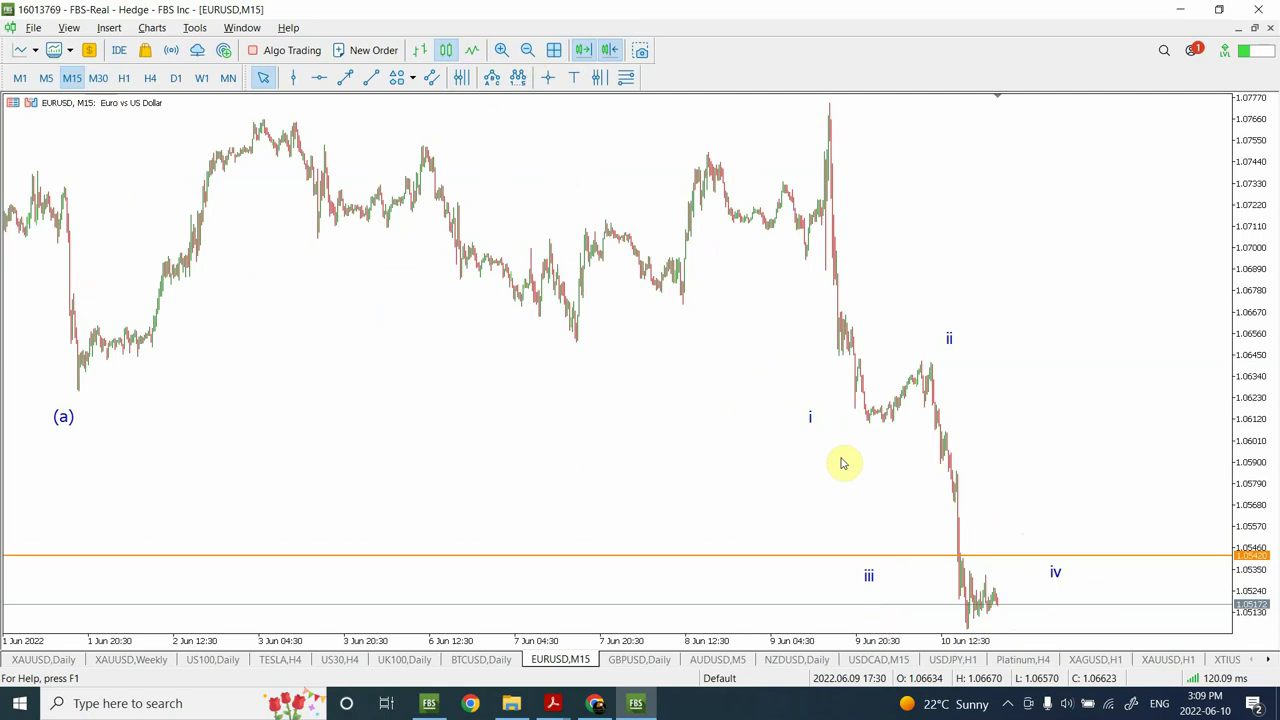
{"action": "left_click_drag", "start_coordinate": [1264, 345], "coordinate": [1262, 485]}
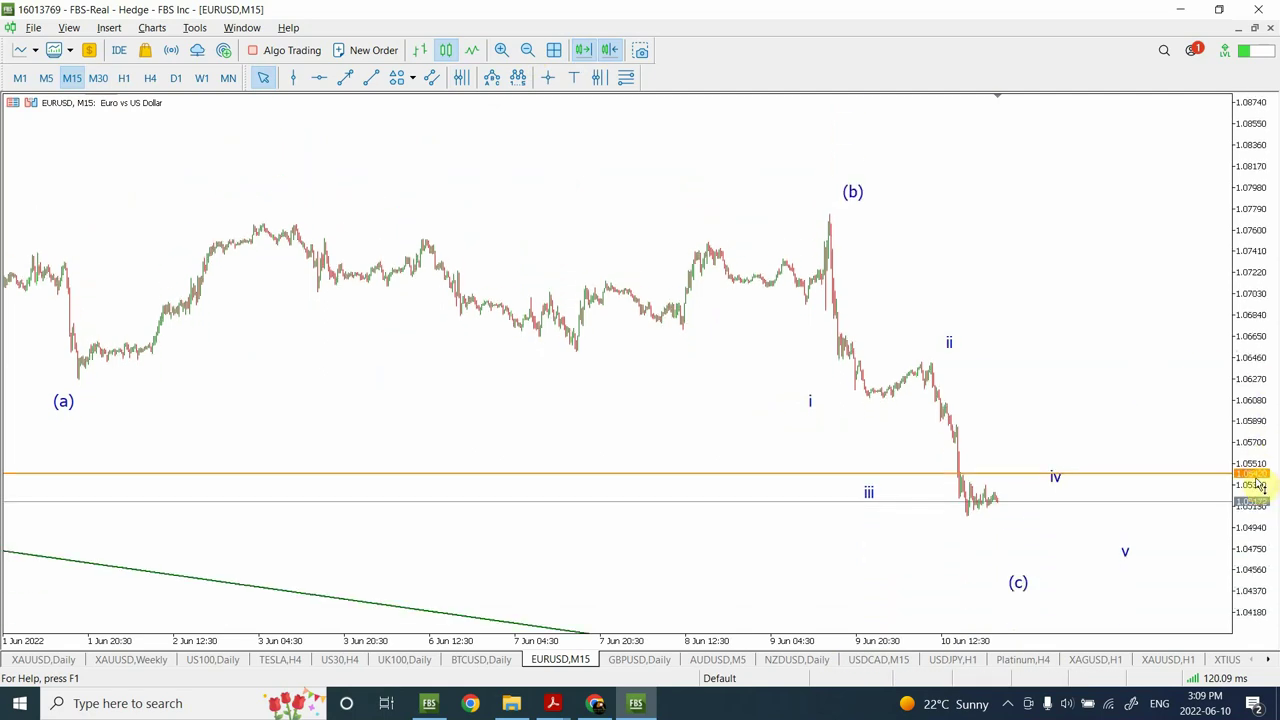
{"action": "left_click", "coordinate": [527, 51]}
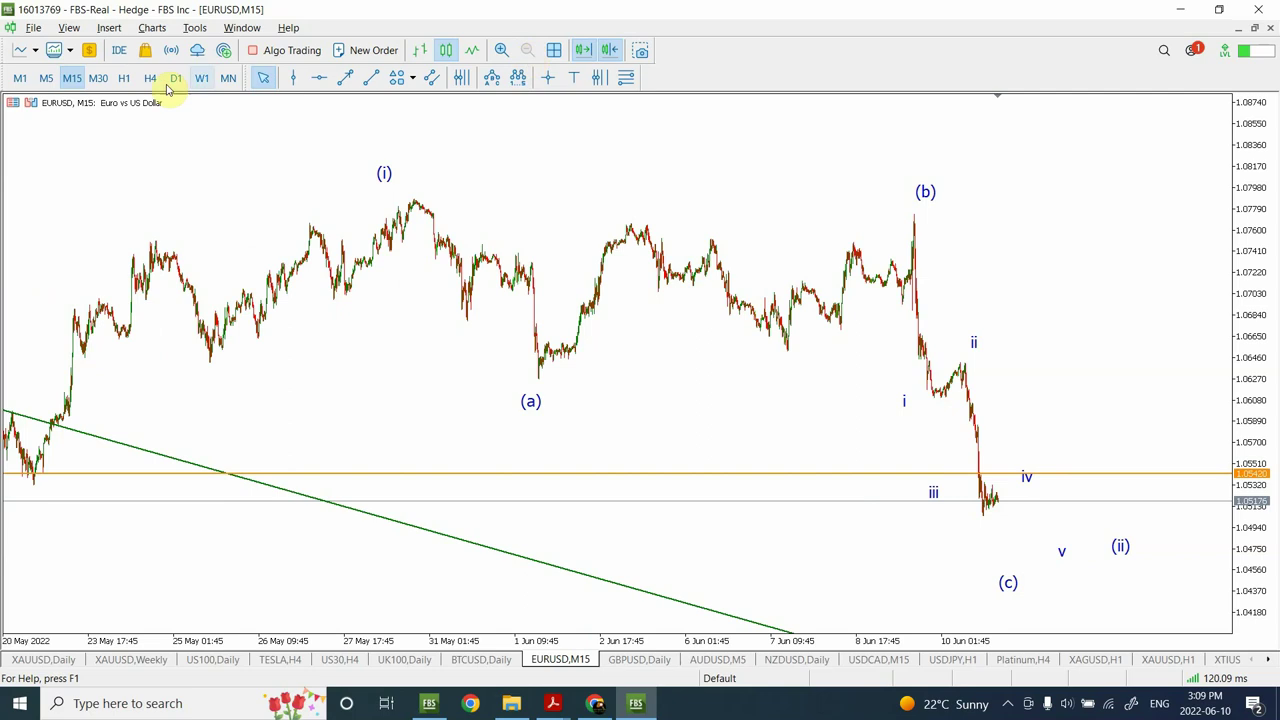
{"action": "left_click", "coordinate": [98, 78]}
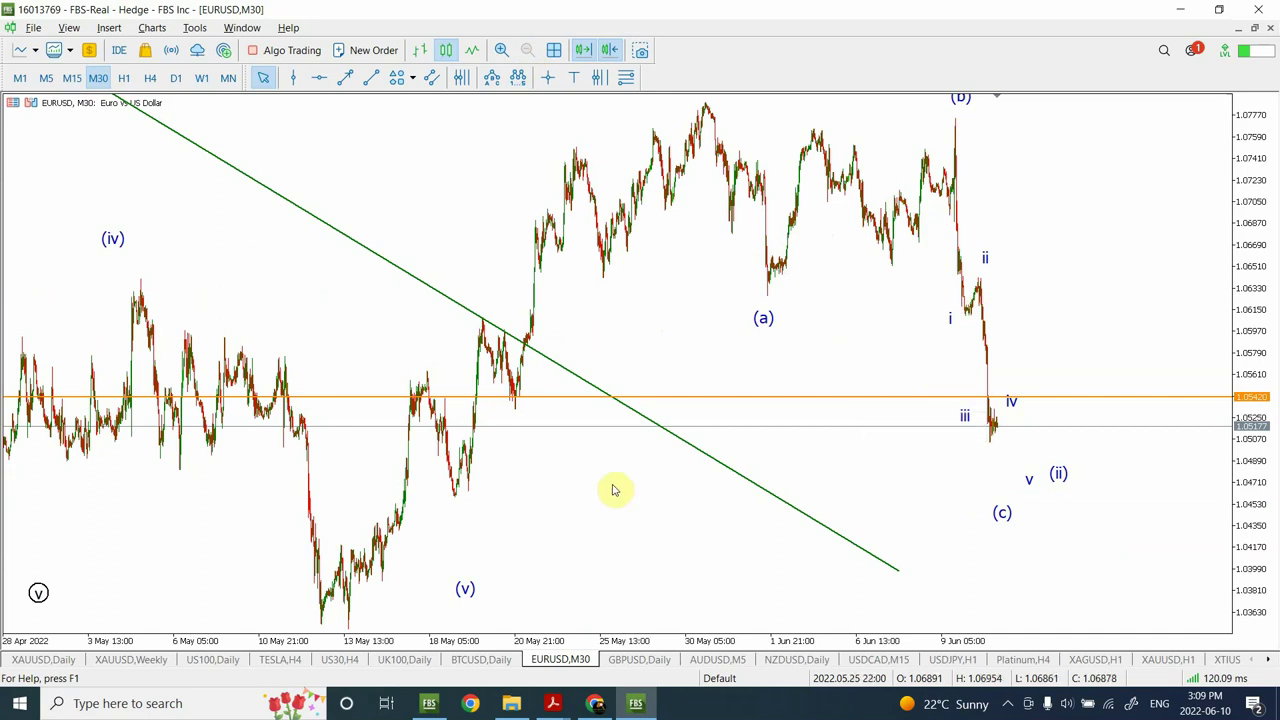
{"action": "left_click", "coordinate": [317, 77]}
{"action": "left_click_drag", "start_coordinate": [687, 414], "coordinate": [689, 497]}
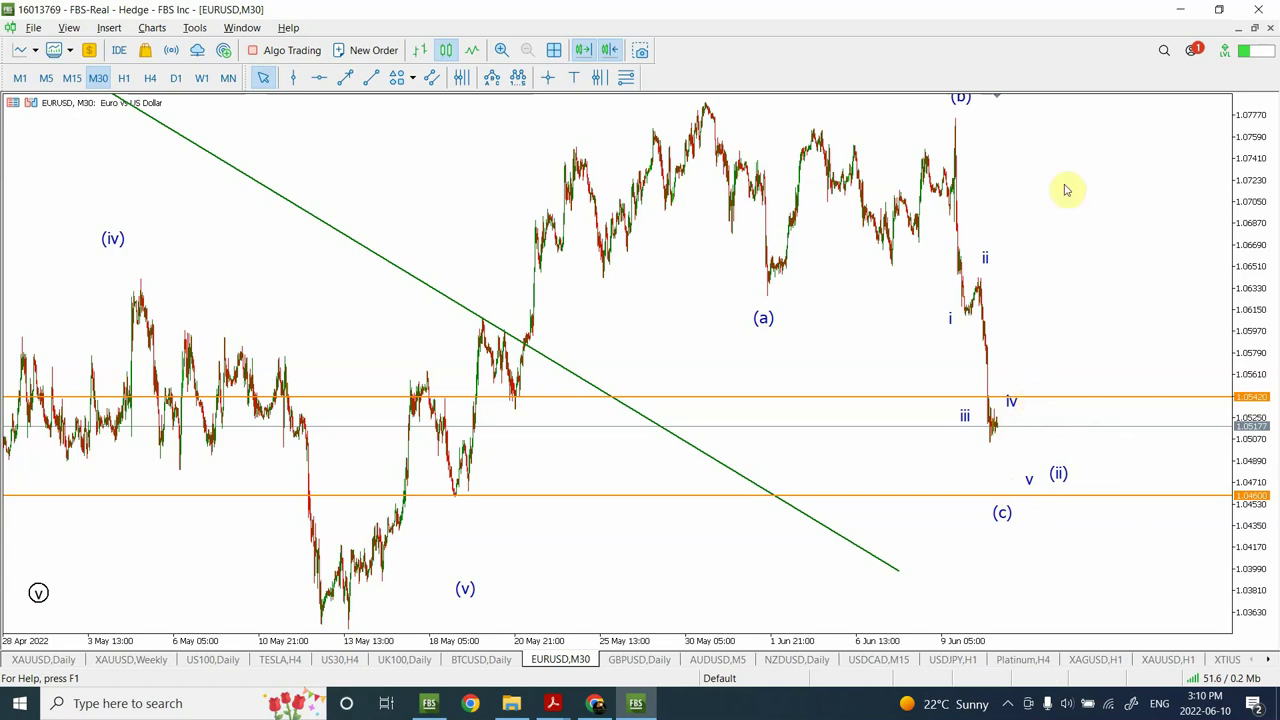
{"action": "left_click", "coordinate": [124, 78]}
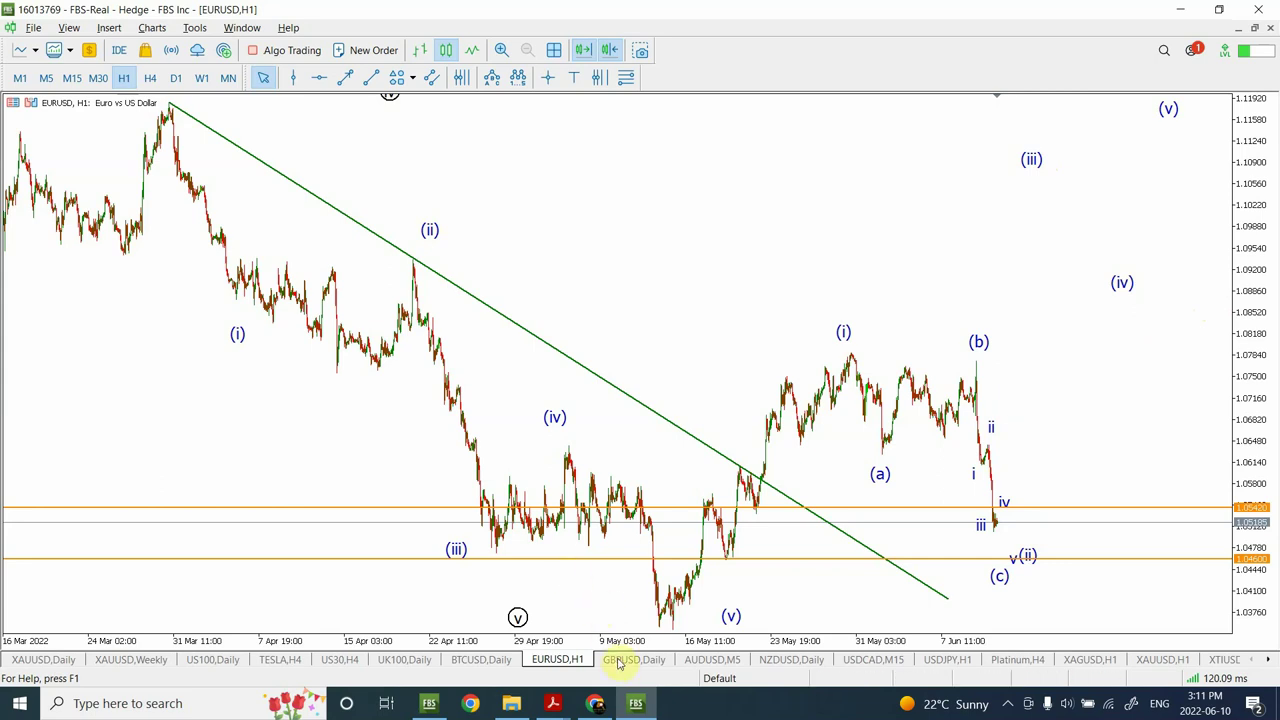
Examine the GBPUSD a-b-c correction and its retracement levels on the H1 timeframe
{"action": "left_click", "coordinate": [620, 661]}
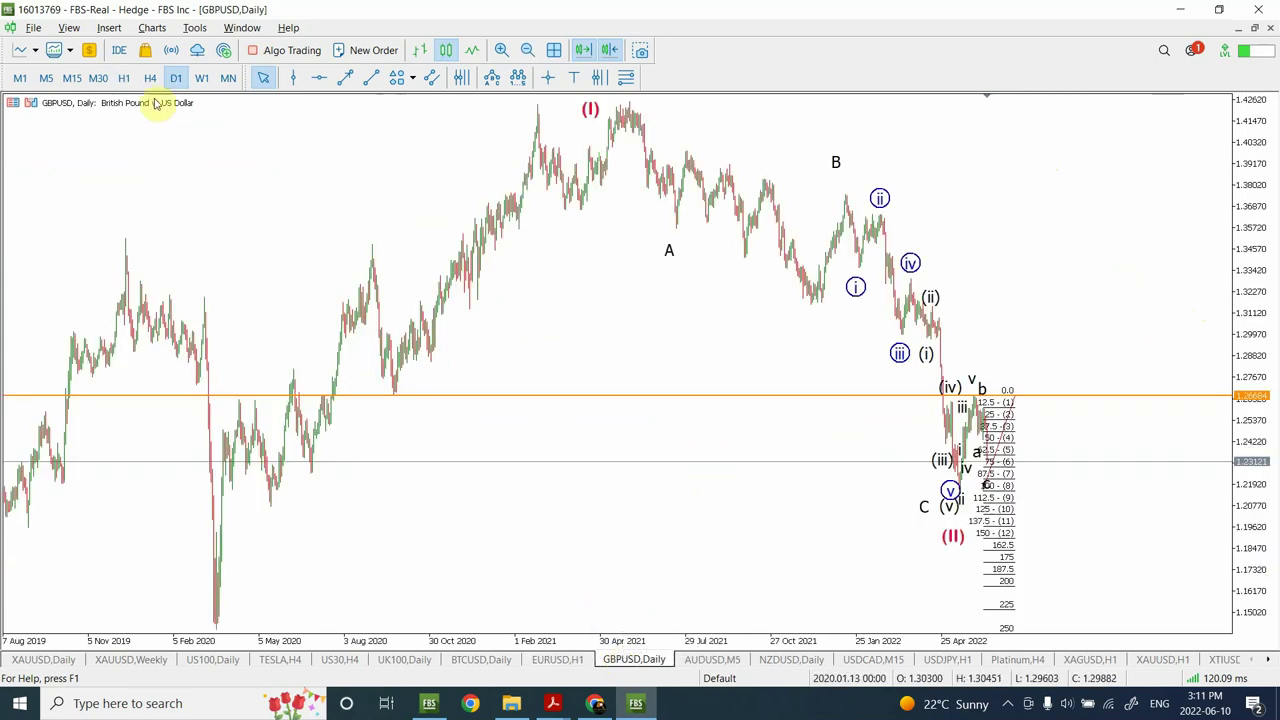
{"action": "left_click", "coordinate": [123, 77]}
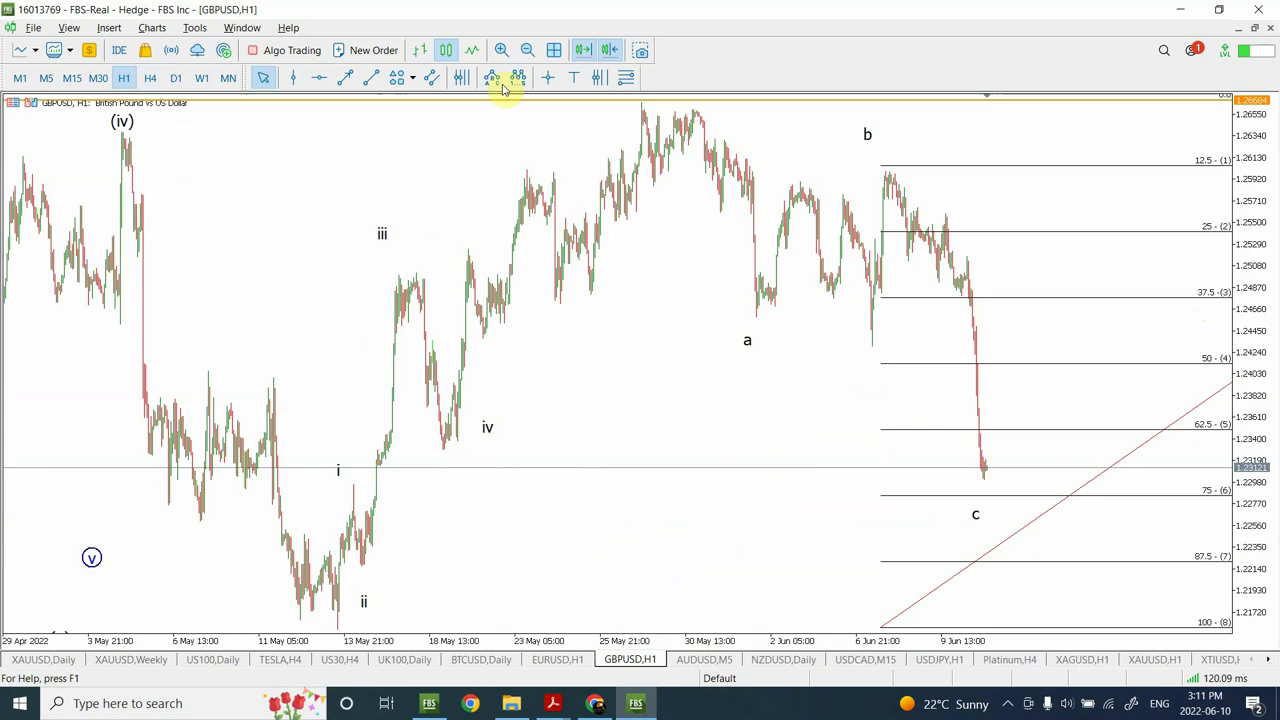
{"action": "left_click", "coordinate": [526, 50]}
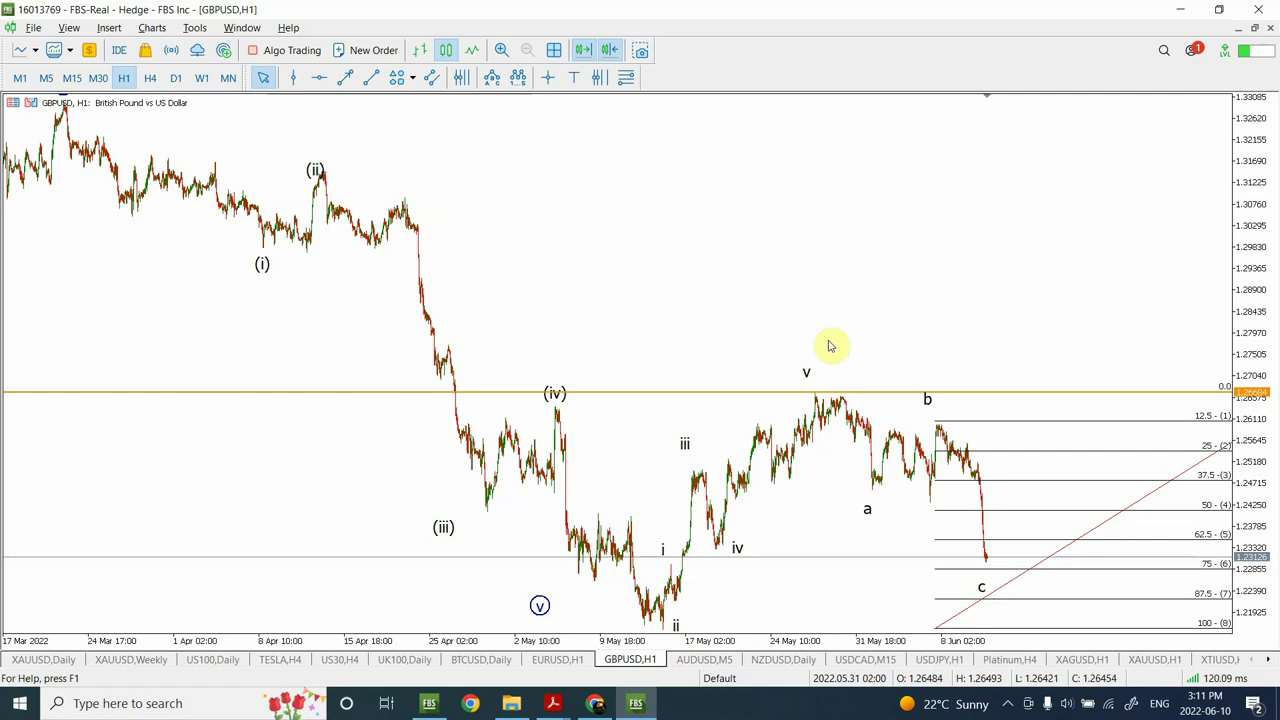
{"action": "mouse_move", "coordinate": [987, 567]}
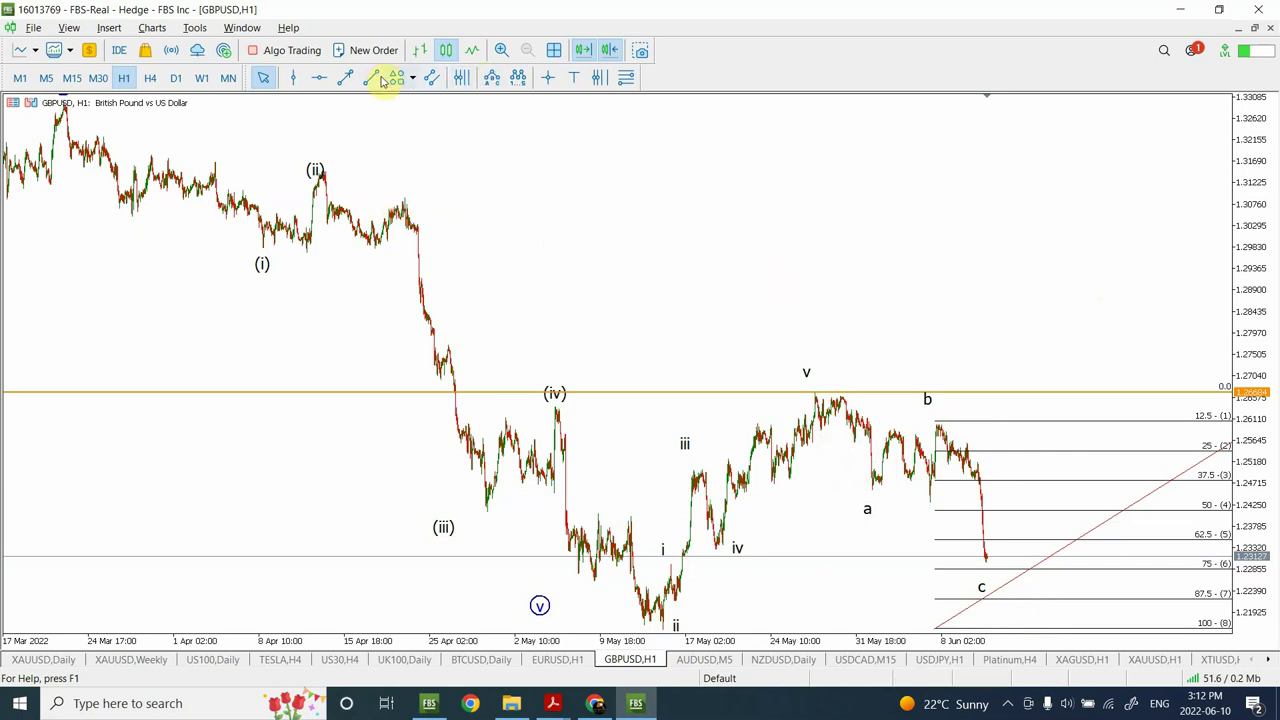
{"action": "left_click", "coordinate": [433, 78]}
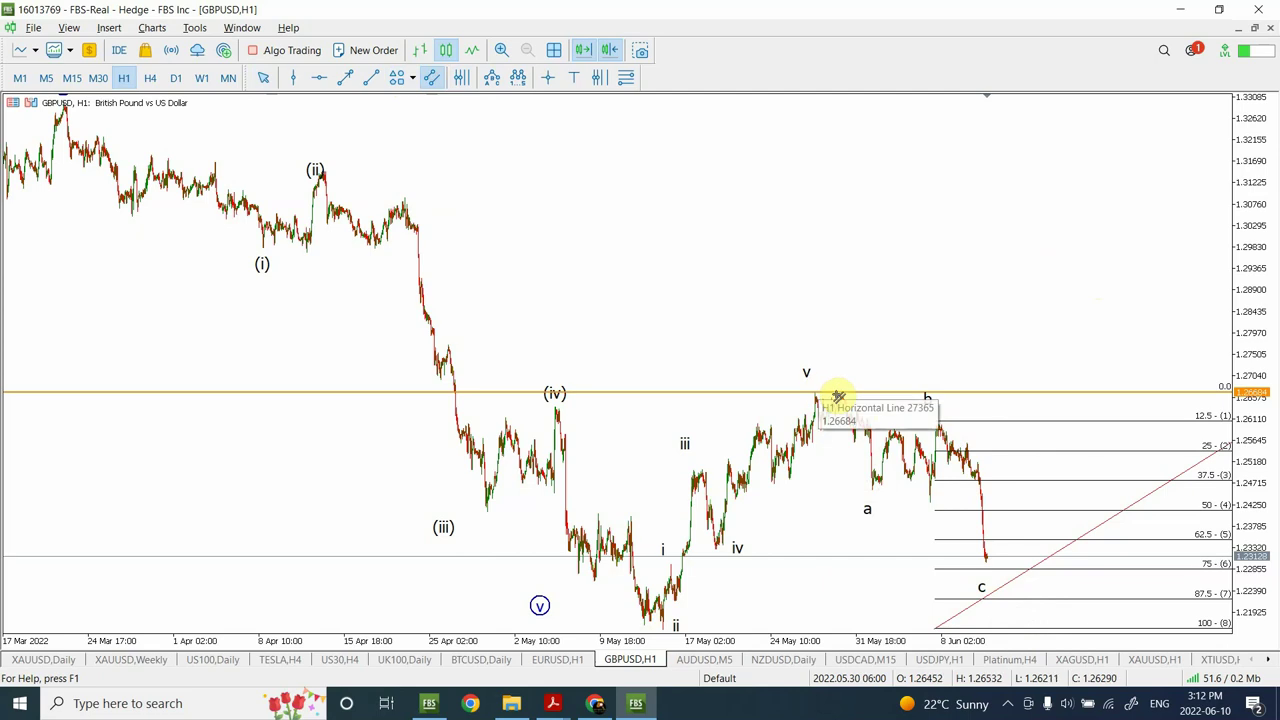
{"action": "left_click_drag", "start_coordinate": [843, 398], "coordinate": [1098, 471]}
{"action": "left_click_drag", "start_coordinate": [843, 505], "coordinate": [848, 484]}
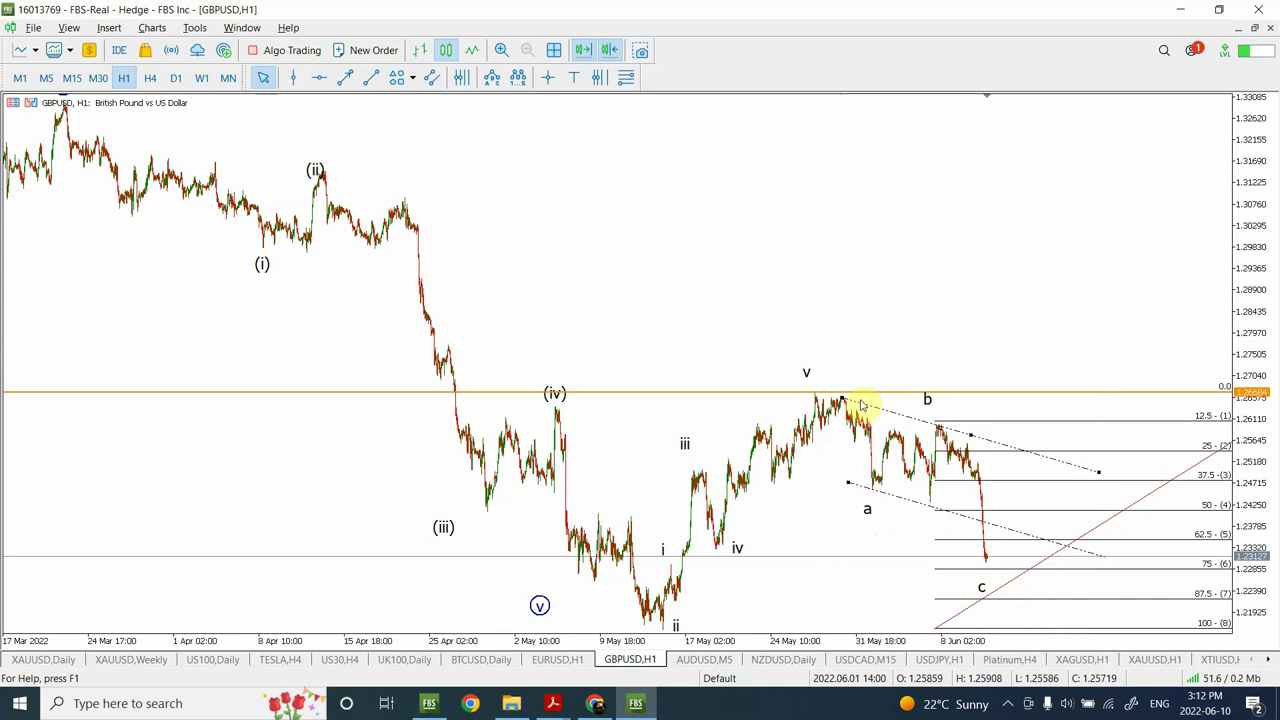
{"action": "left_click_drag", "start_coordinate": [843, 398], "coordinate": [806, 385]}
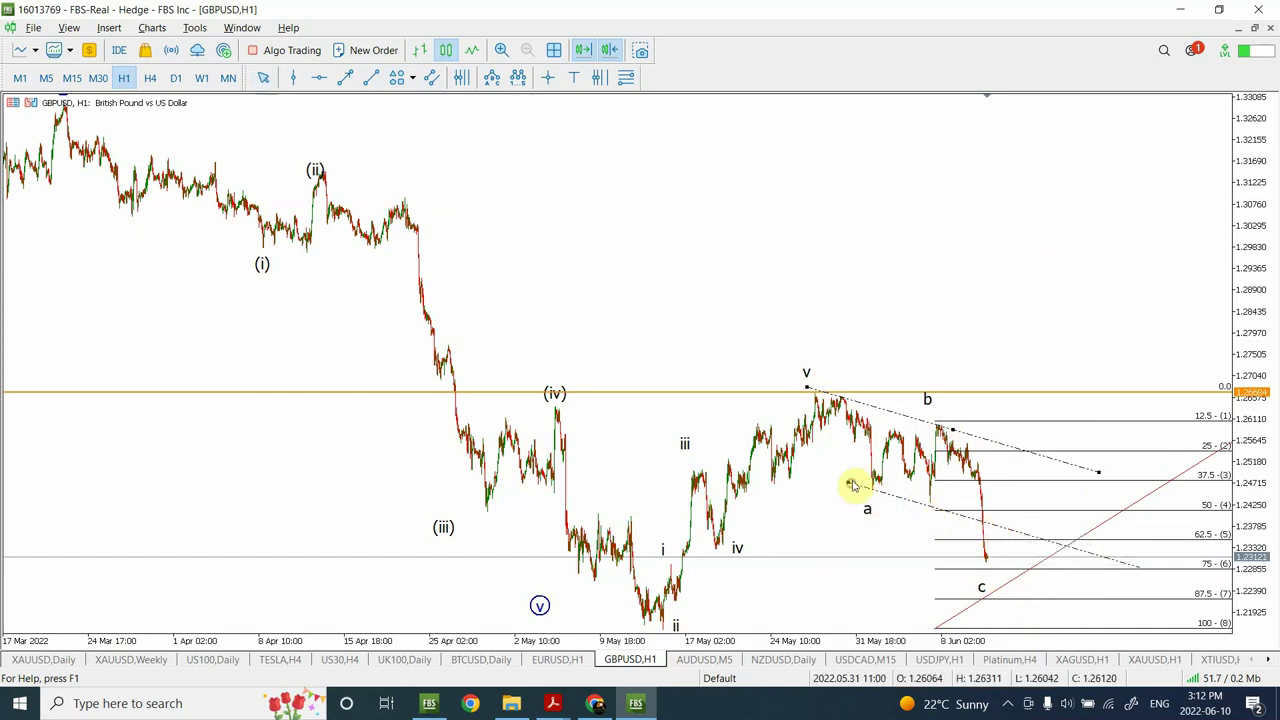
{"action": "left_click", "coordinate": [955, 432]}
{"action": "left_click_drag", "start_coordinate": [955, 432], "coordinate": [946, 515]}
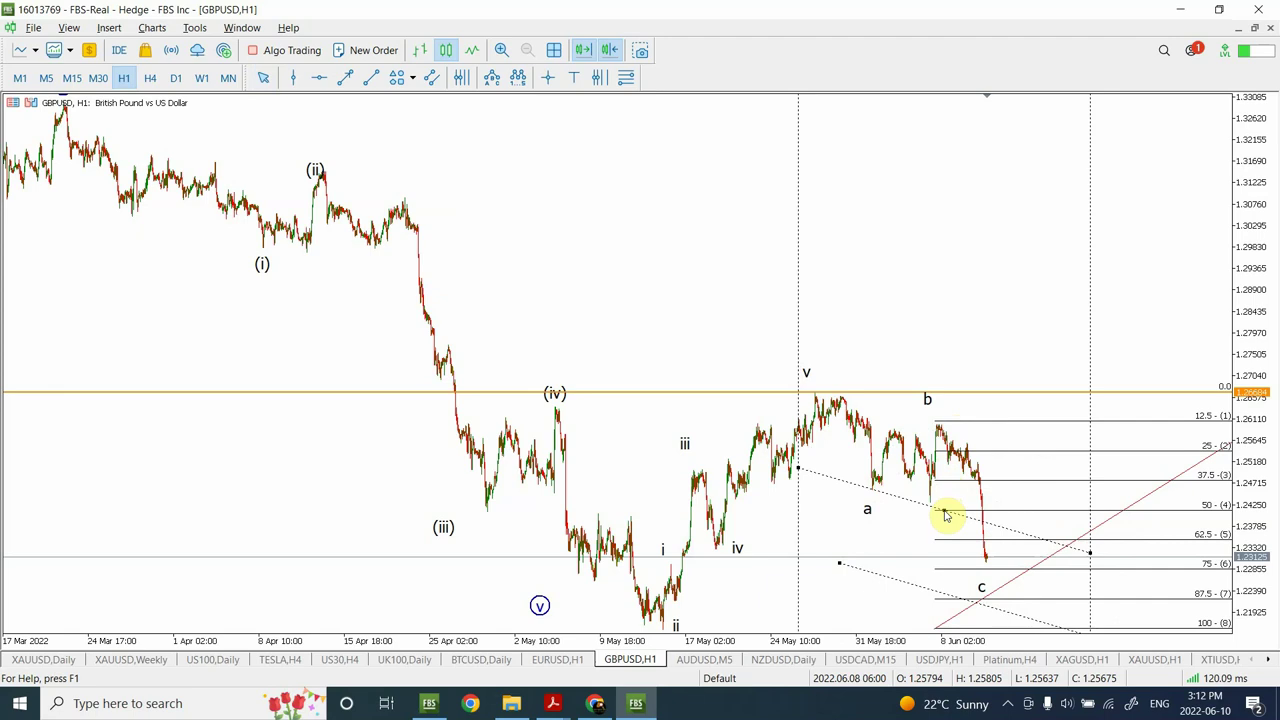
{"action": "left_click_drag", "start_coordinate": [944, 514], "coordinate": [944, 514]}
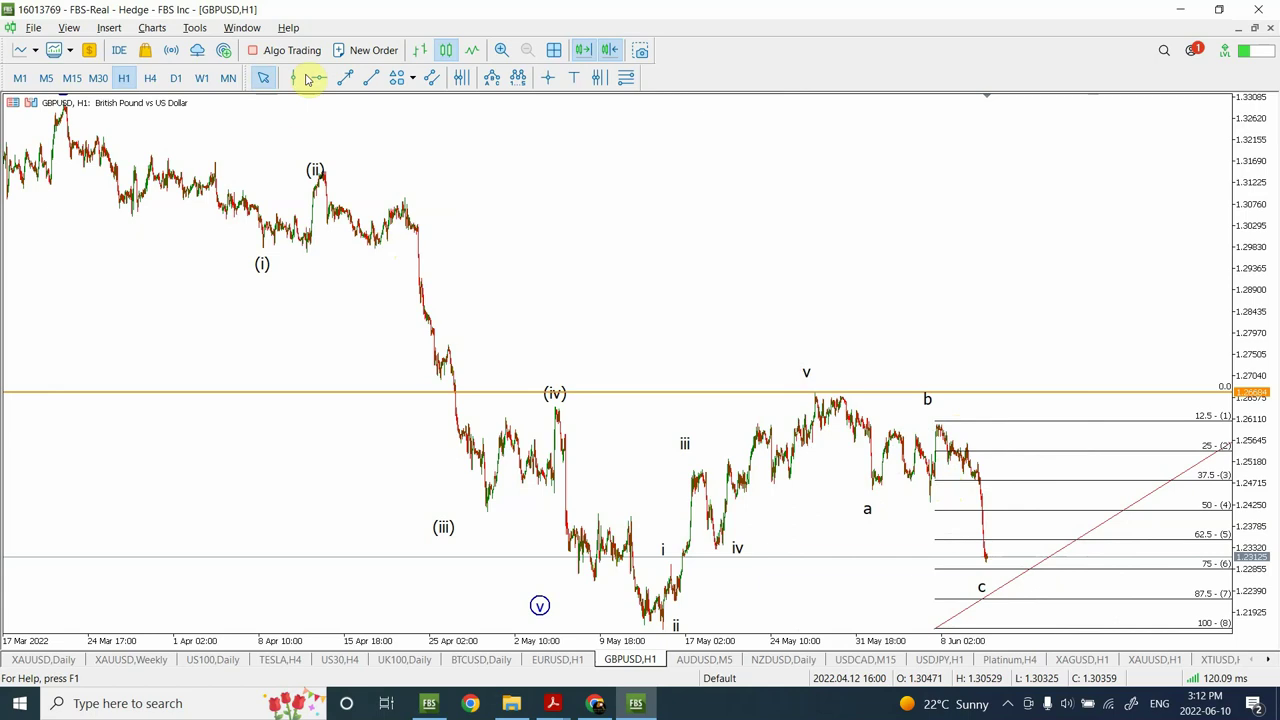
Draw a descending trend line beside the GBPUSD wave c decline on H1, from about 1.2564 down to about 1.2260
{"action": "left_click", "coordinate": [371, 77]}
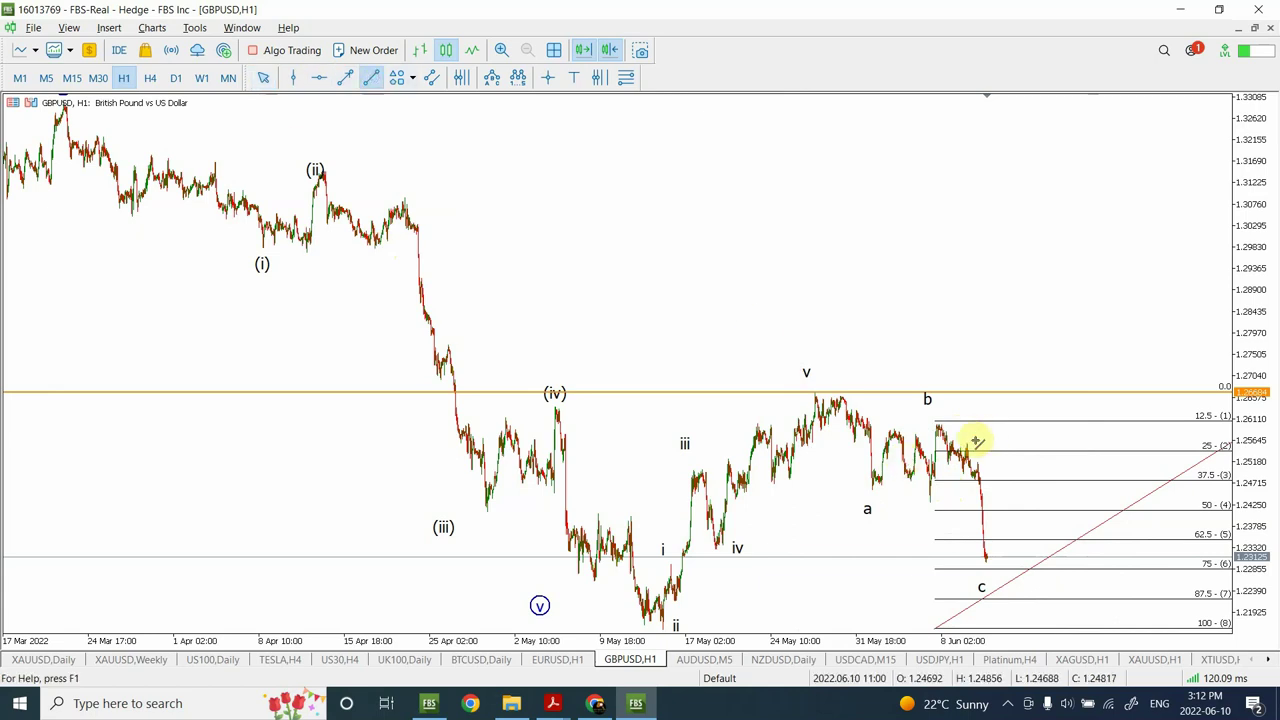
{"action": "left_click_drag", "start_coordinate": [976, 441], "coordinate": [1039, 581]}
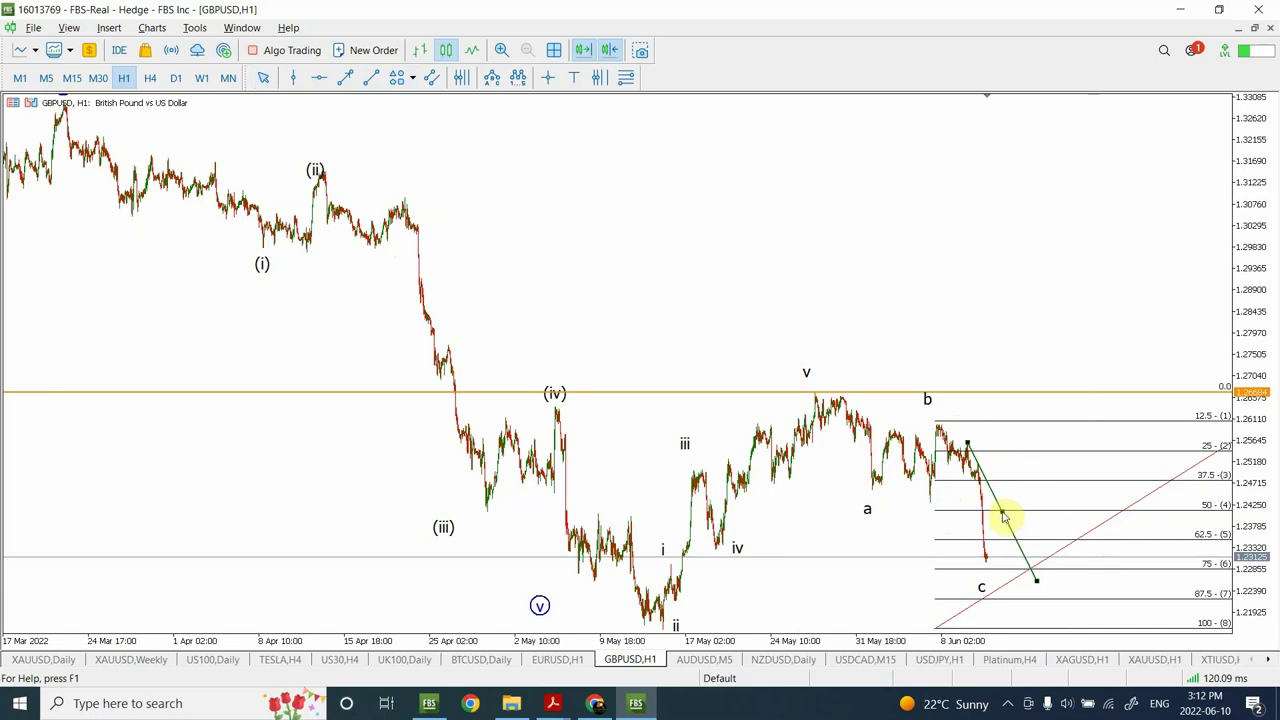
{"action": "left_click", "coordinate": [1001, 512]}
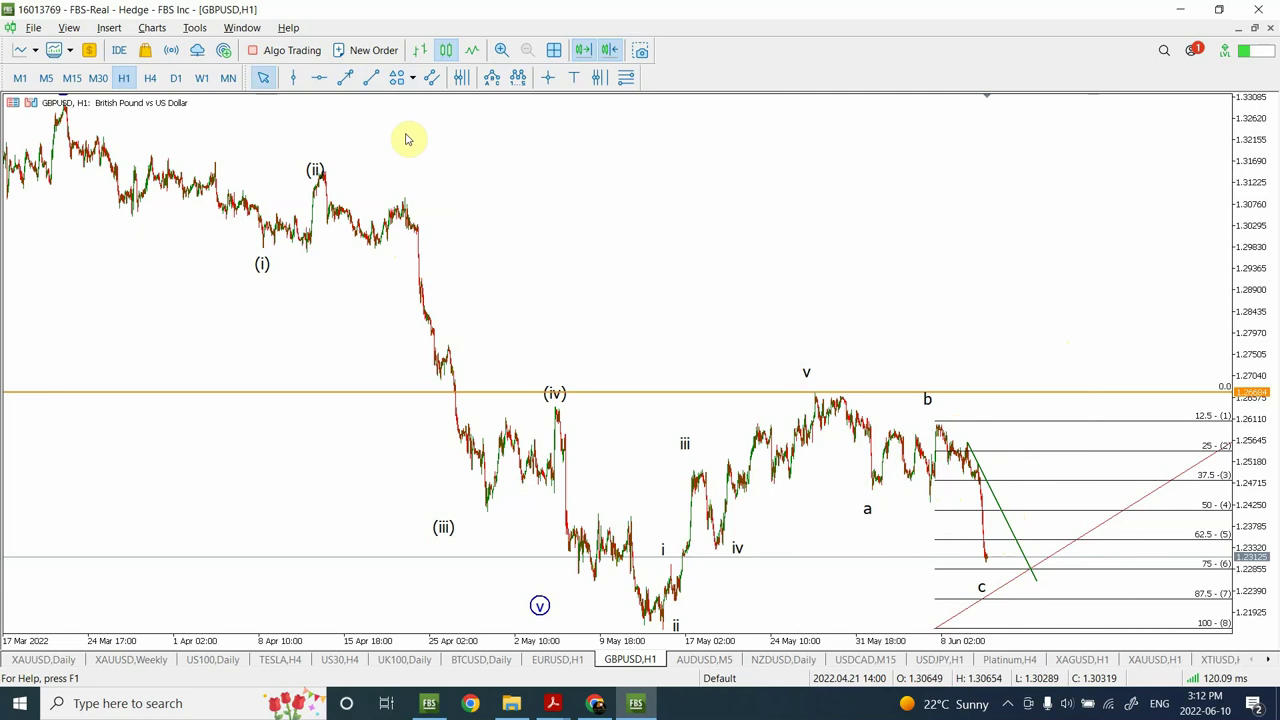
{"action": "left_click", "coordinate": [151, 77]}
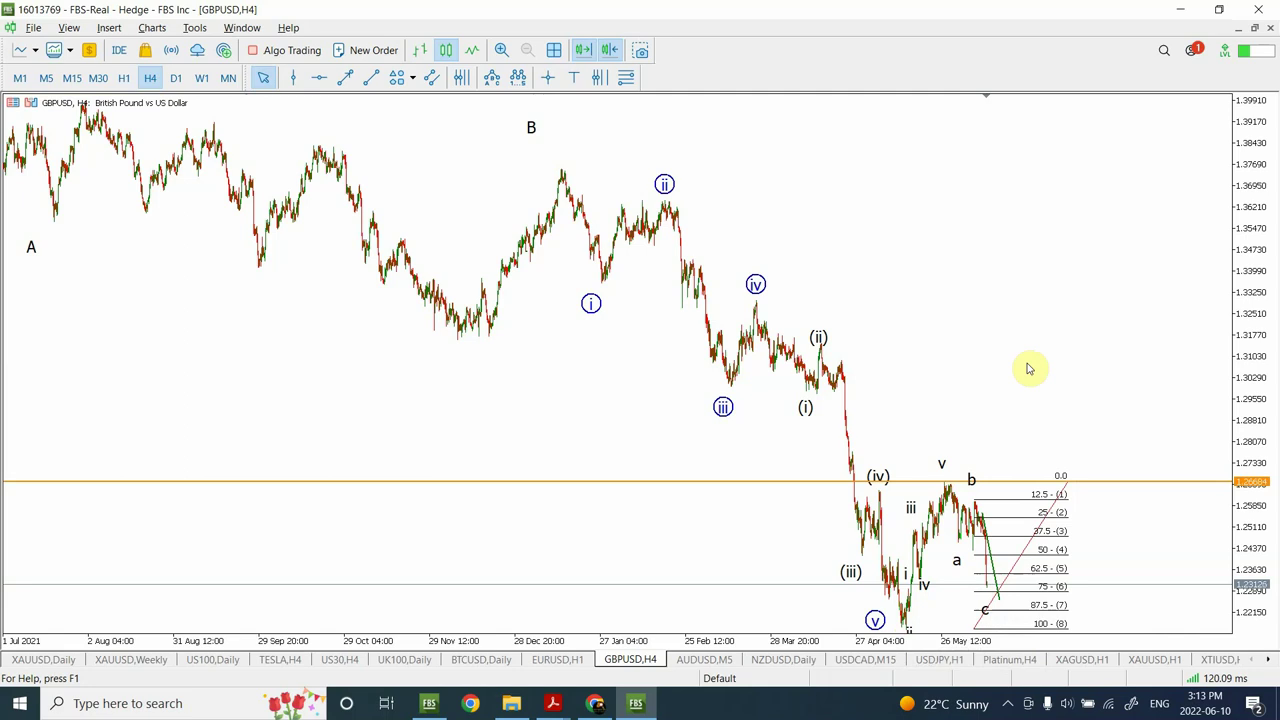
On the AUDUSD H1 chart, move the z and (ii) wave labels below the 0.70443 horizontal line
{"action": "left_click", "coordinate": [703, 659]}
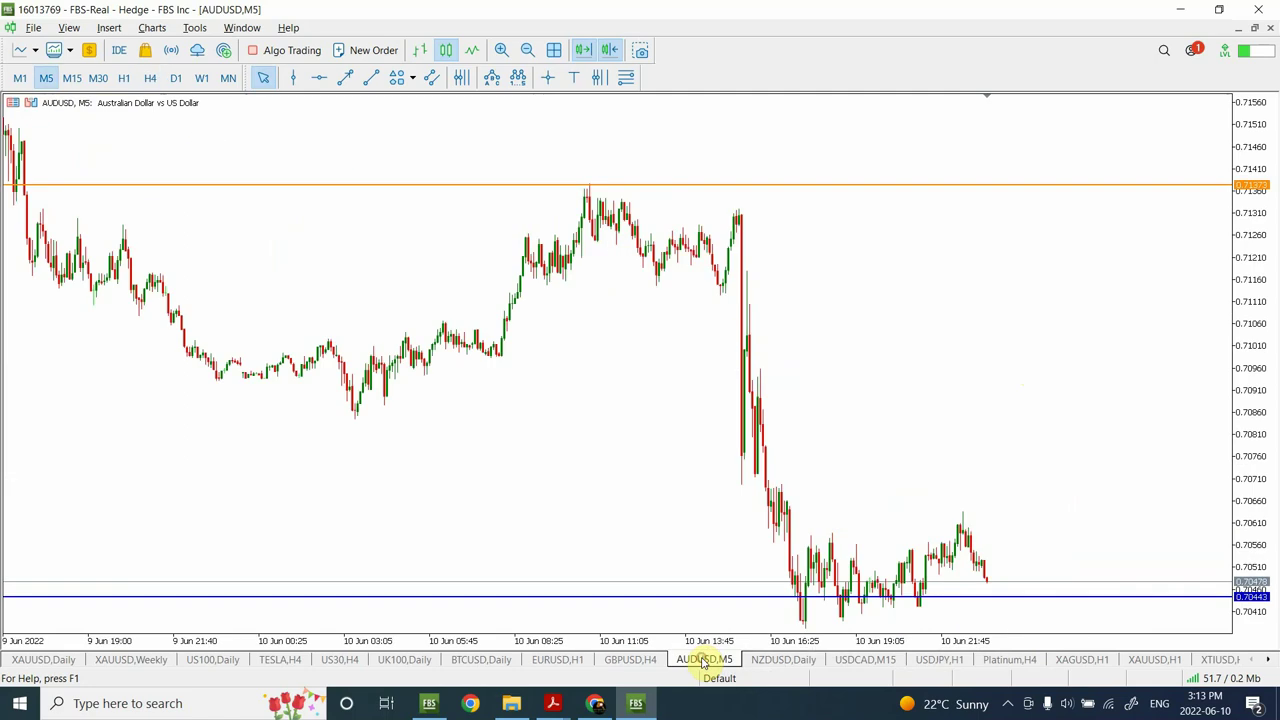
{"action": "left_click", "coordinate": [131, 79]}
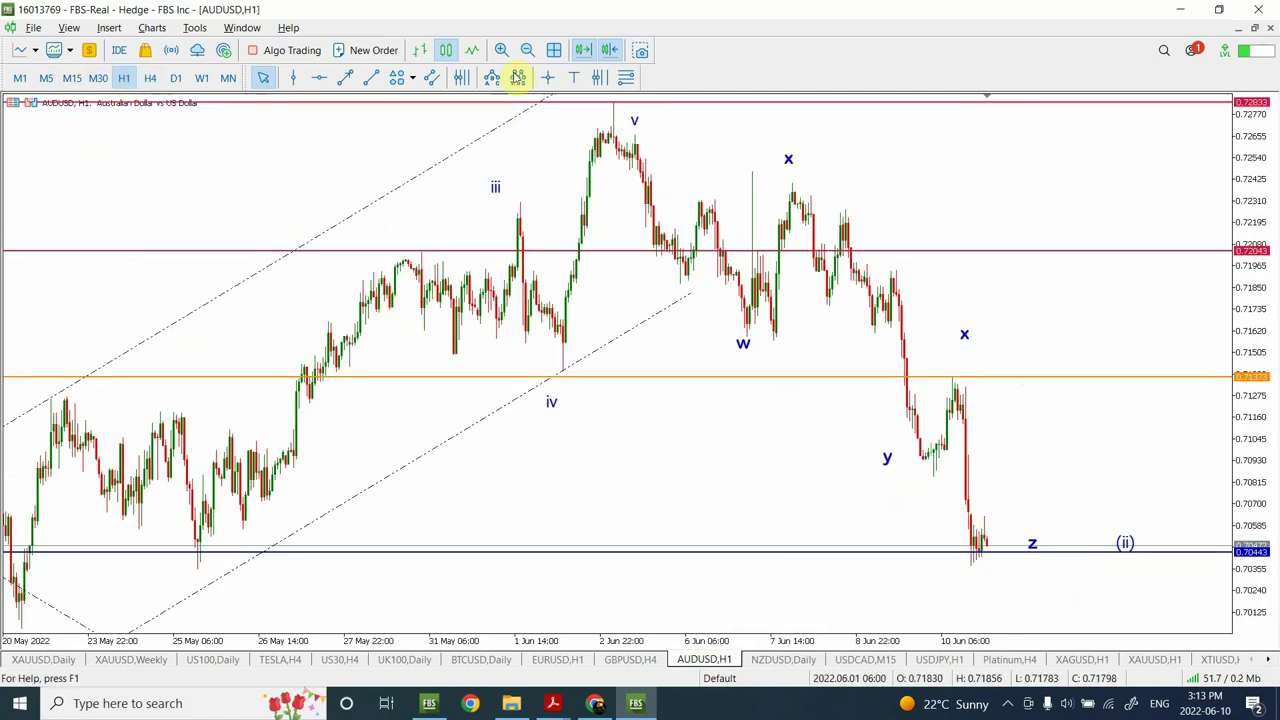
{"action": "left_click", "coordinate": [528, 52]}
{"action": "left_click", "coordinate": [529, 52]}
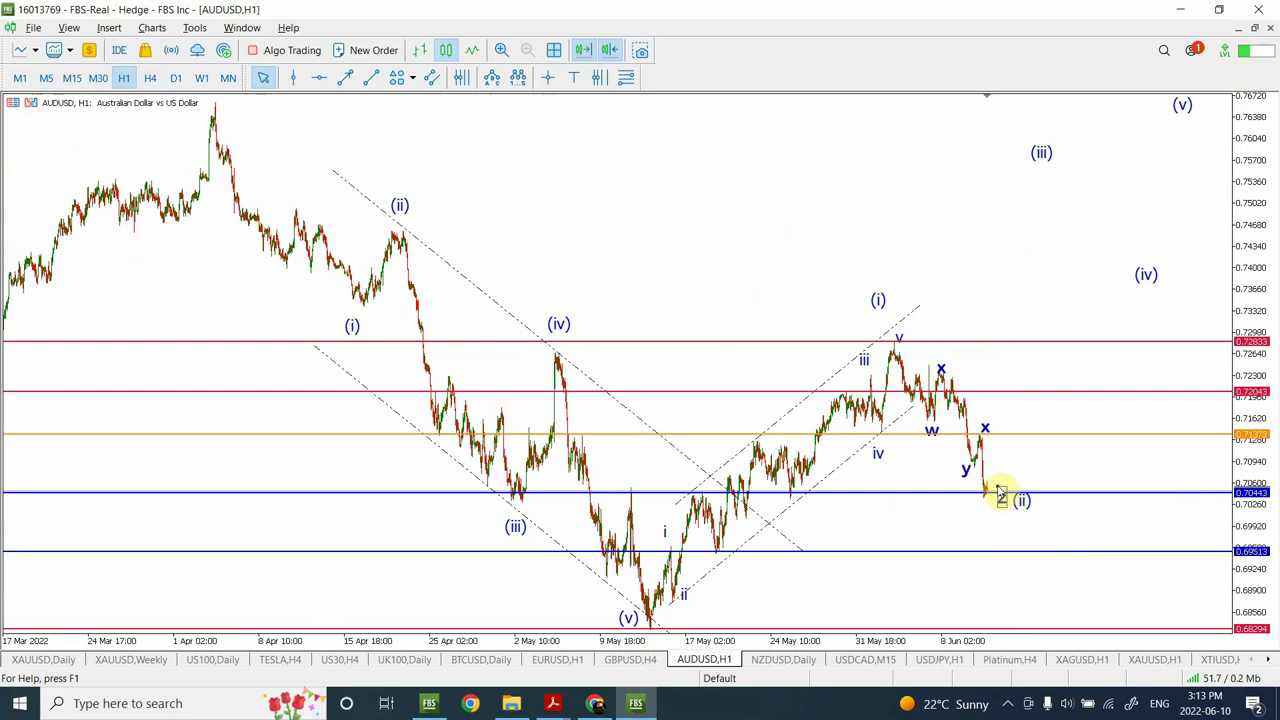
{"action": "mouse_move", "coordinate": [1001, 498]}
{"action": "left_mouse_down"}
{"action": "mouse_move", "coordinate": [1000, 519]}
{"action": "mouse_move", "coordinate": [1018, 508]}
{"action": "left_mouse_up"}
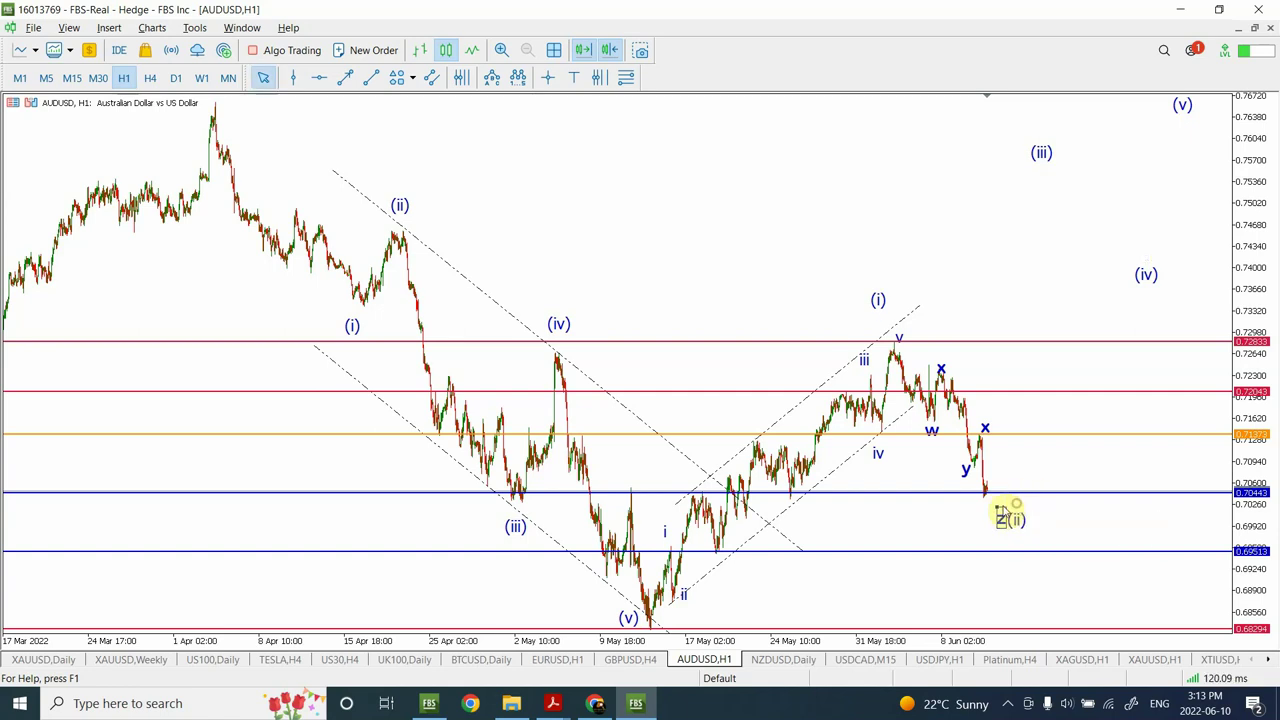
{"action": "left_click", "coordinate": [978, 480]}
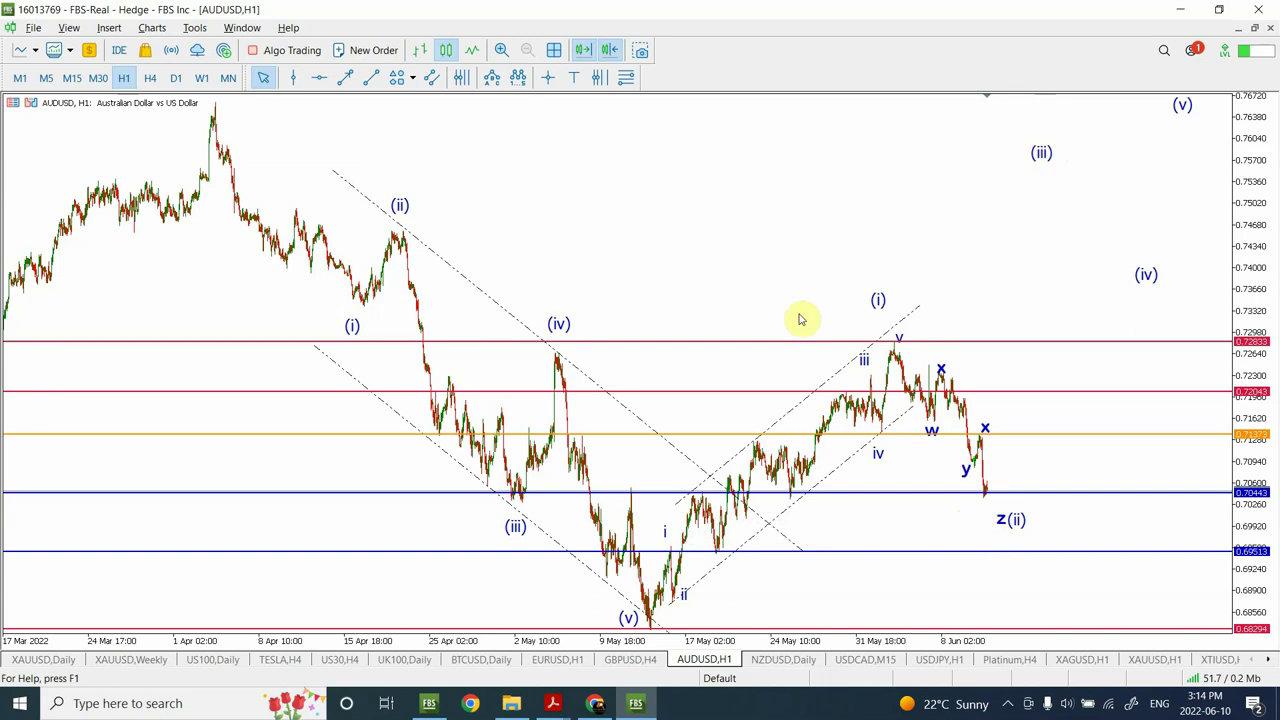
On the NZDUSD H1 chart, lower the wave c label onto the green rising projection line
{"action": "left_click", "coordinate": [757, 664]}
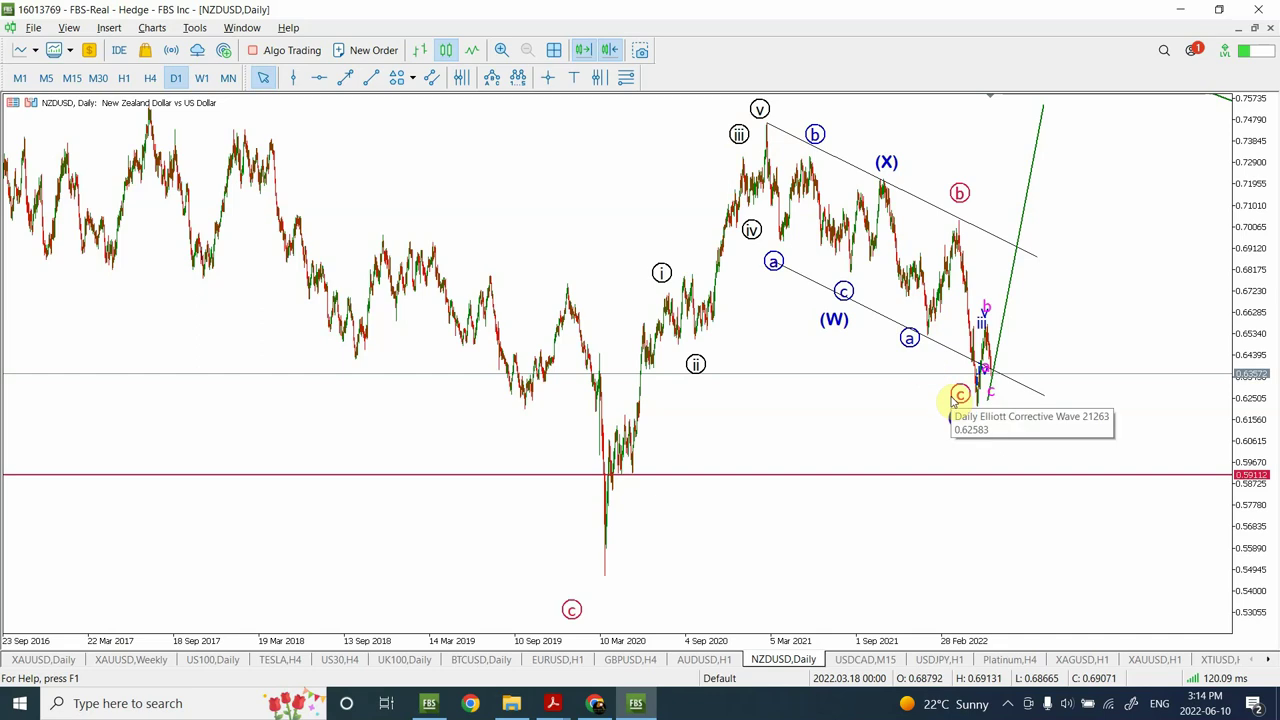
{"action": "left_click", "coordinate": [98, 78]}
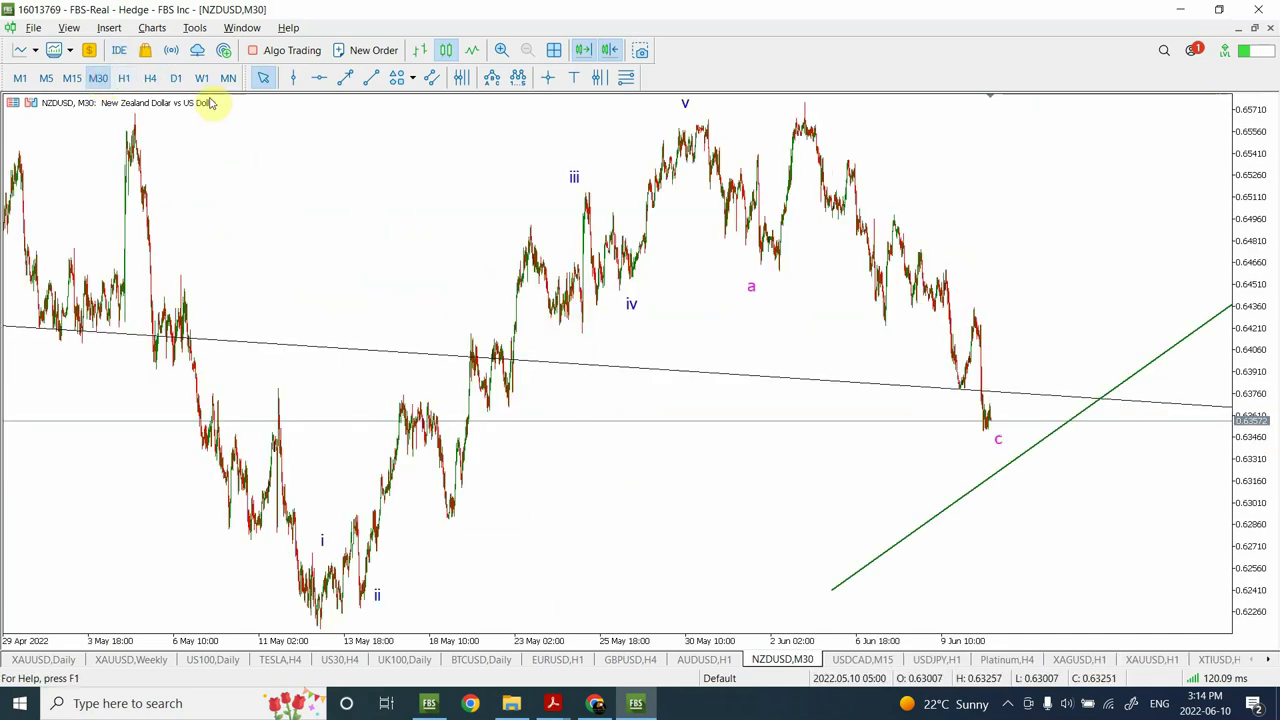
{"action": "left_click", "coordinate": [124, 78]}
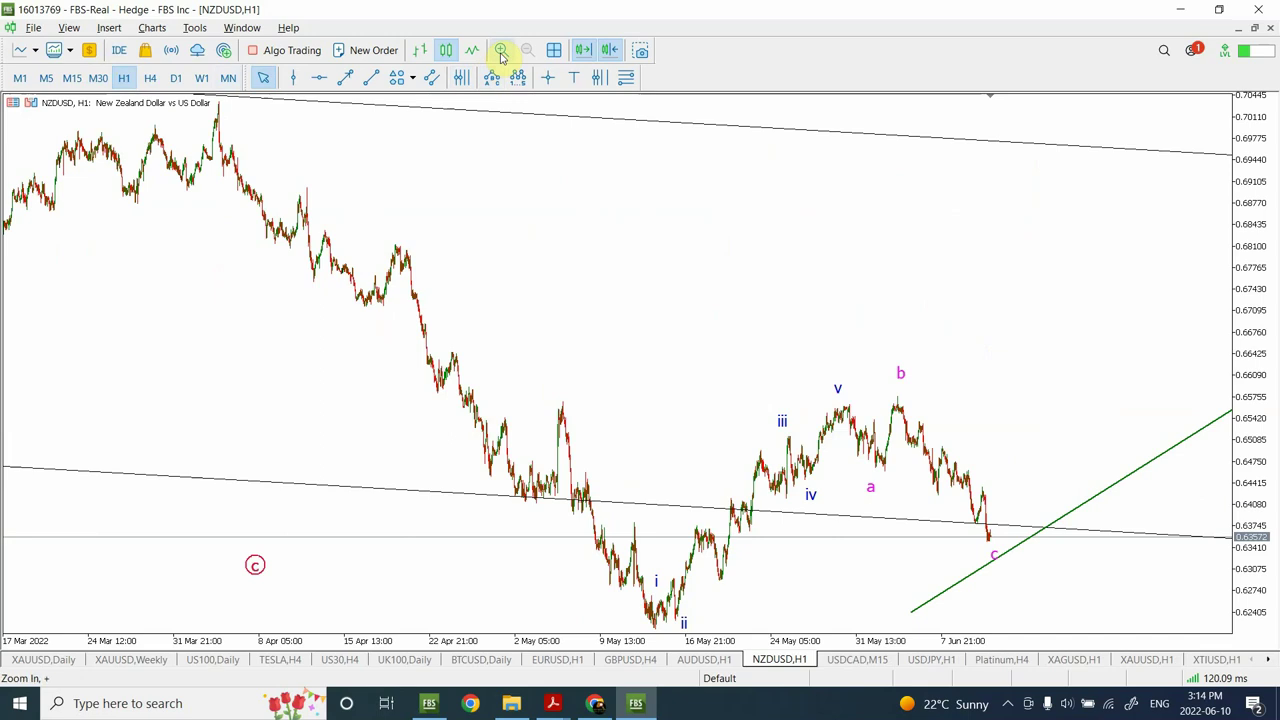
{"action": "left_click", "coordinate": [501, 50]}
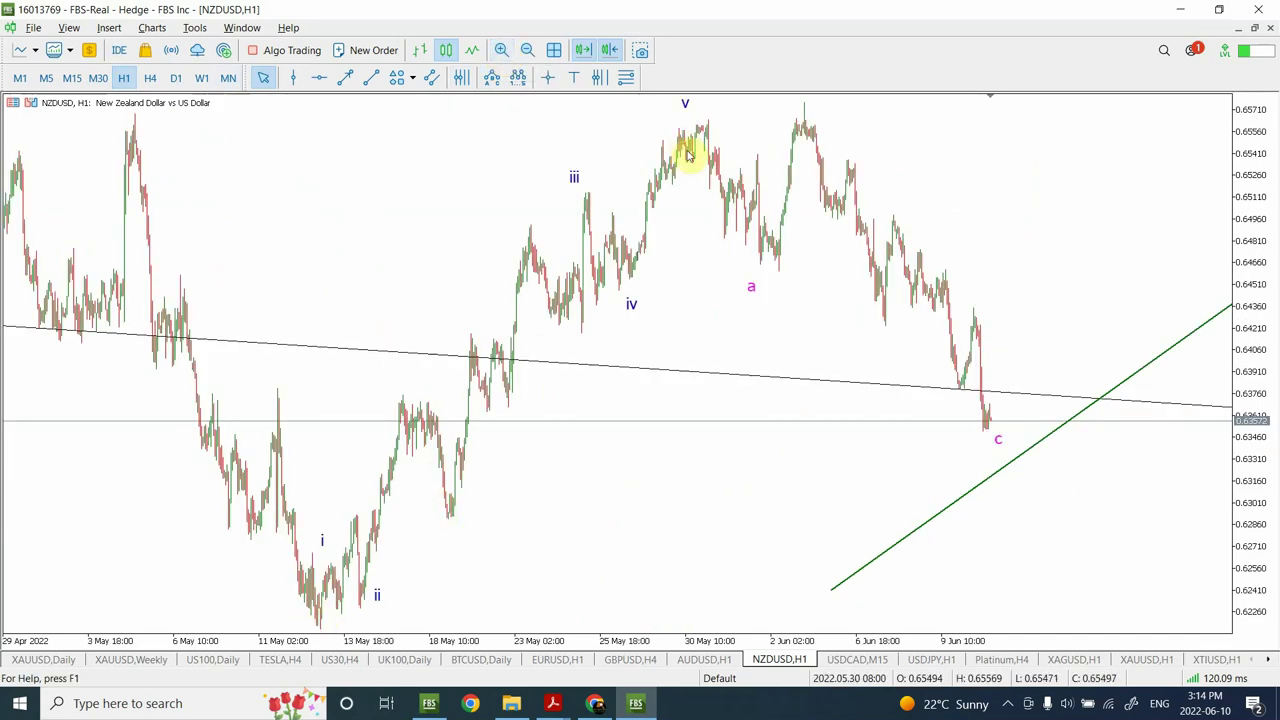
{"action": "double_click", "coordinate": [1000, 443]}
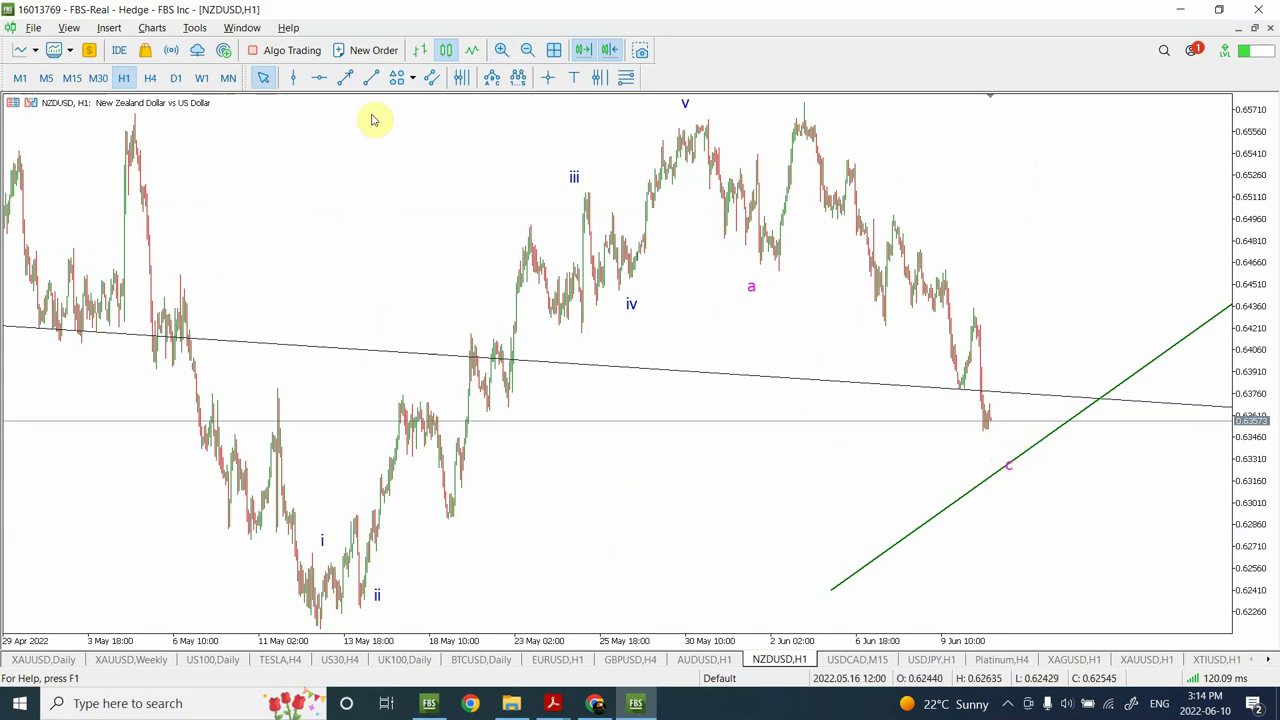
On the NZDUSD H1 chart, draw a descending trend line along the wave c highs, from about 0.6538 down to about 0.6346
{"action": "left_click", "coordinate": [371, 79]}
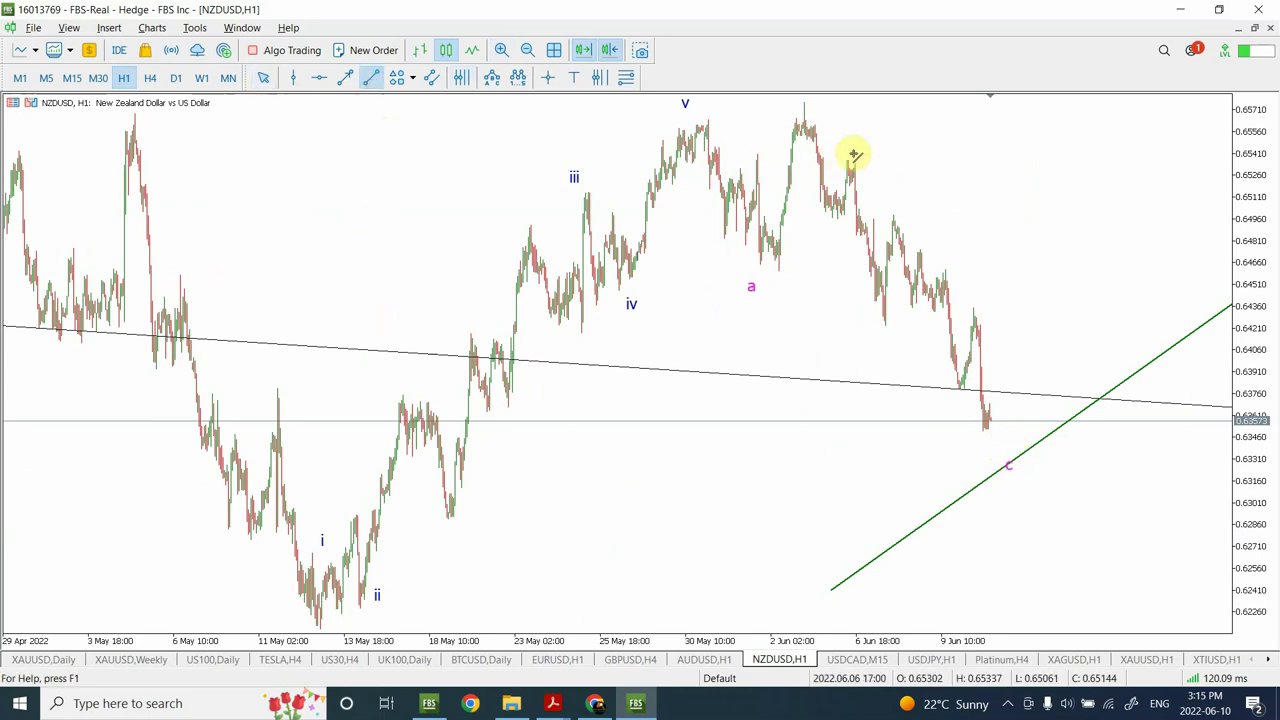
{"action": "left_click_drag", "start_coordinate": [846, 157], "coordinate": [1091, 437]}
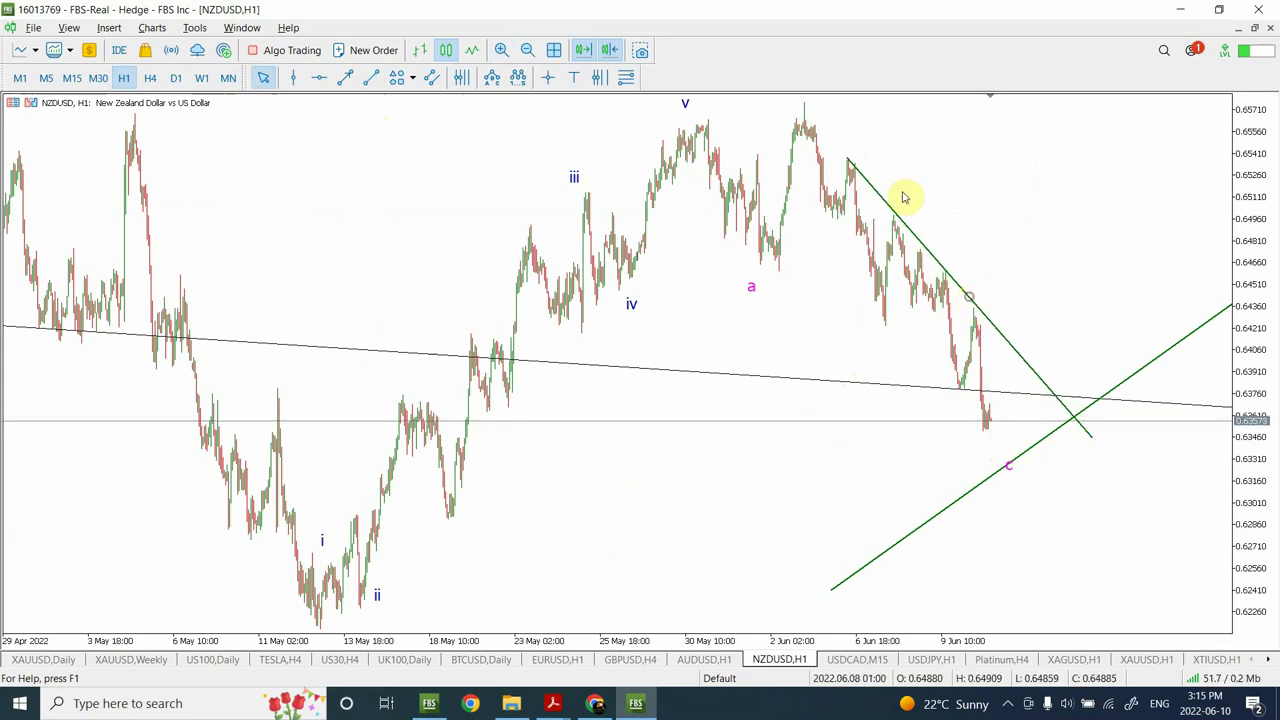
{"action": "left_click", "coordinate": [1008, 464]}
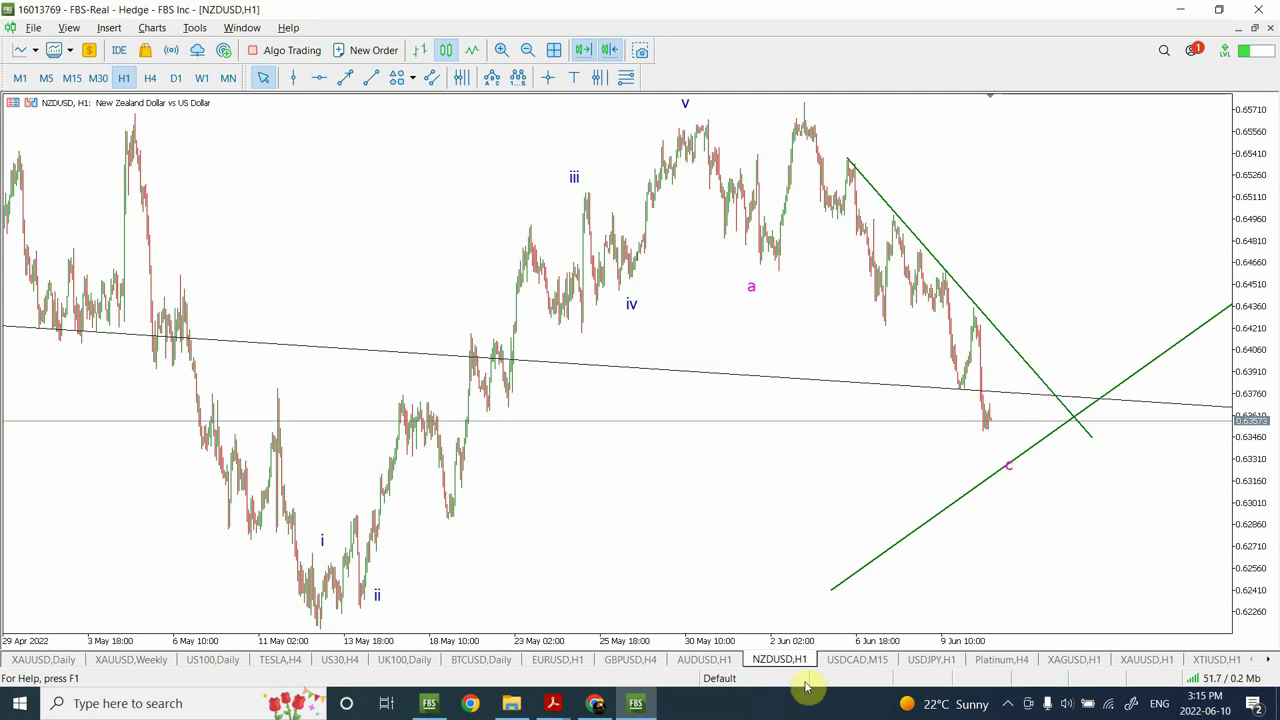
Show the USDCAD chart on the H1 timeframe with auto scroll and chart shift turned on
{"action": "left_click", "coordinate": [850, 660]}
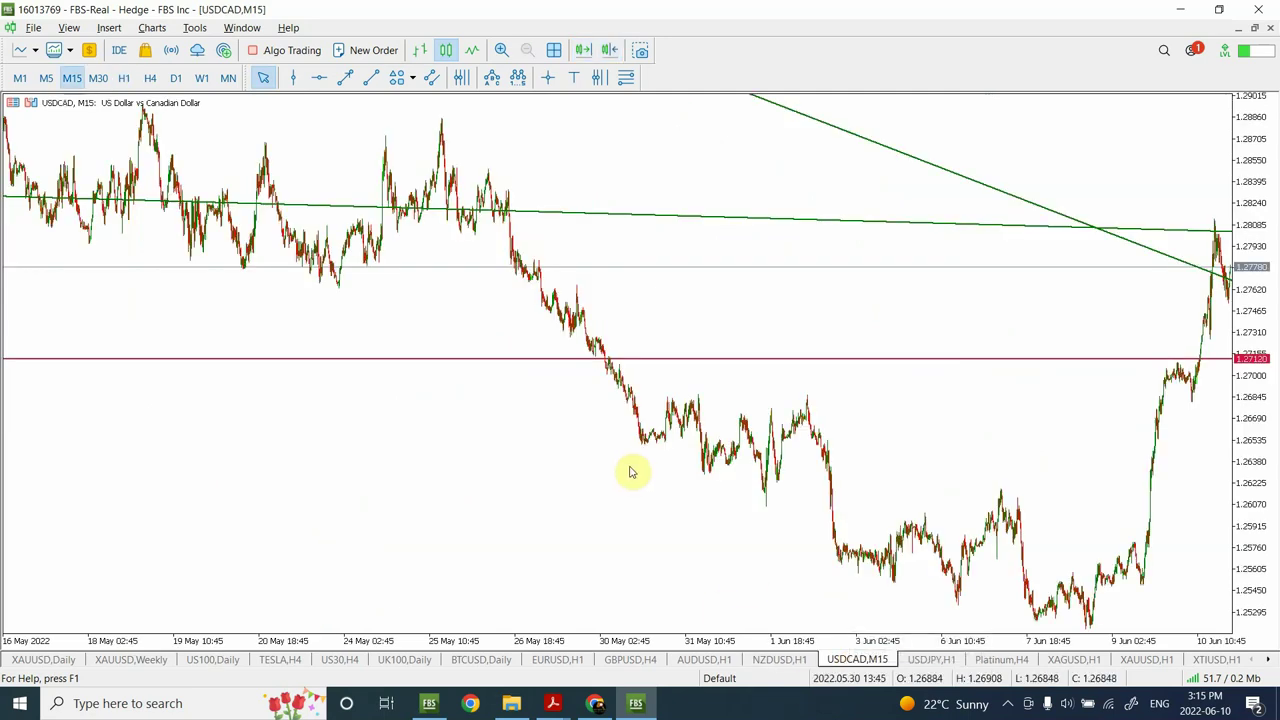
{"action": "left_click", "coordinate": [125, 79]}
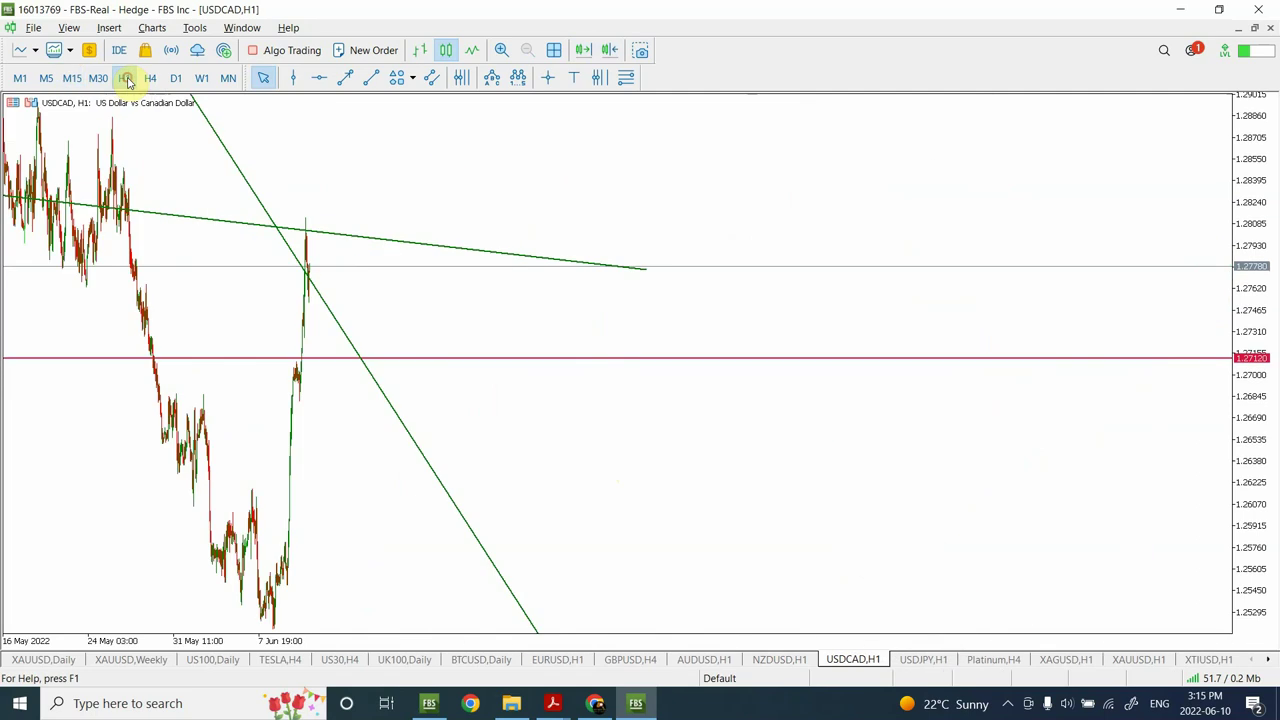
{"action": "left_click", "coordinate": [584, 50]}
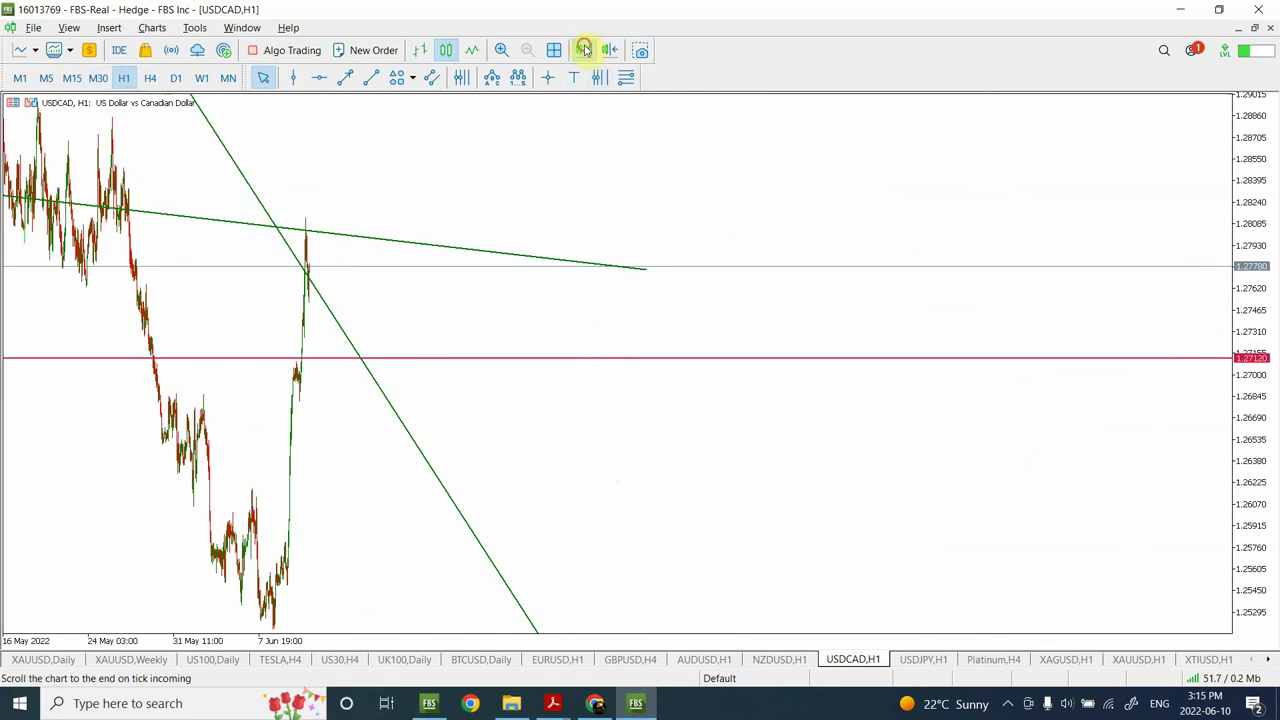
{"action": "left_click", "coordinate": [609, 50]}
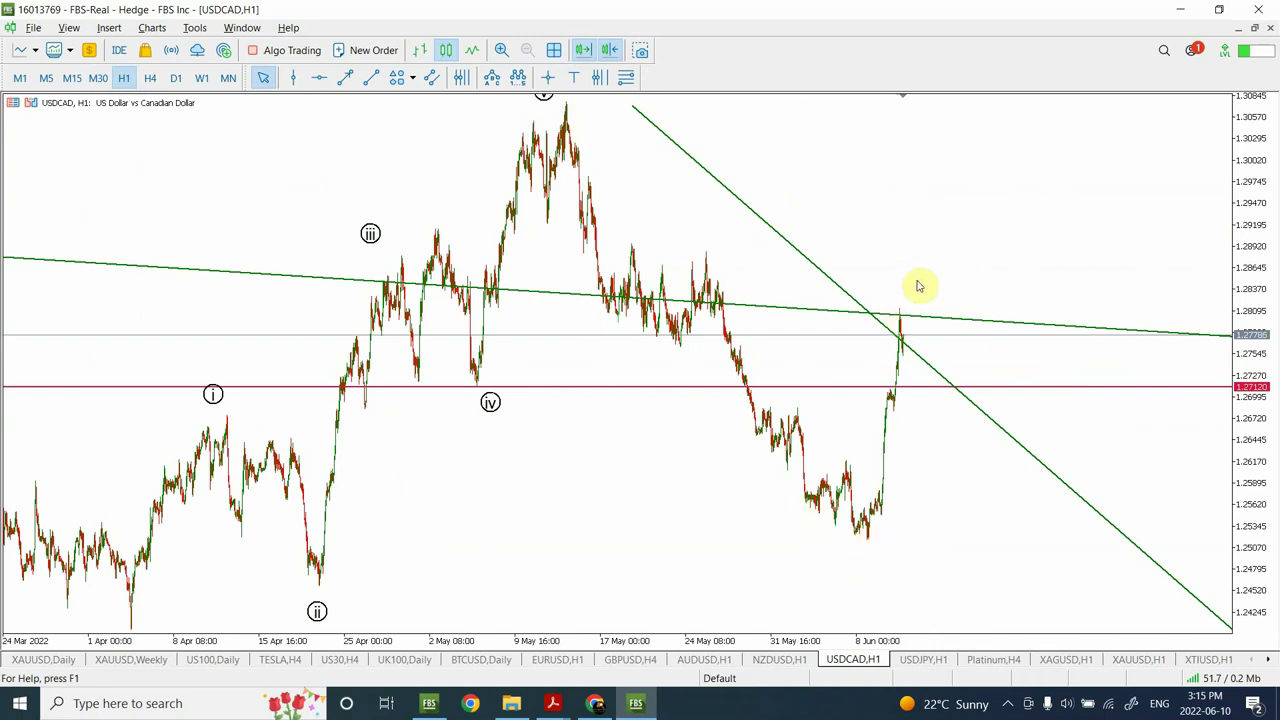
{"action": "left_click", "coordinate": [518, 77]}
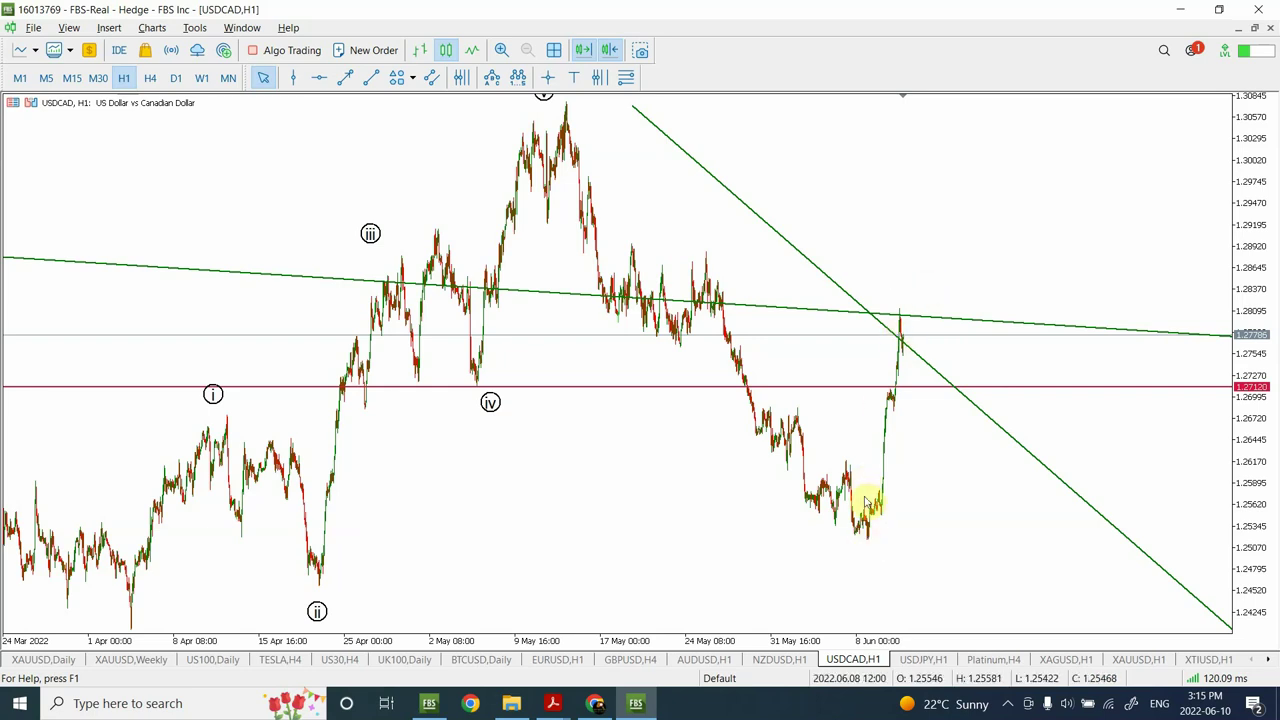
Draw a descending projection line on USDCAD H1 from just above the latest high, about 1.2858, down to about 1.2434
{"action": "mouse_move", "coordinate": [880, 513]}
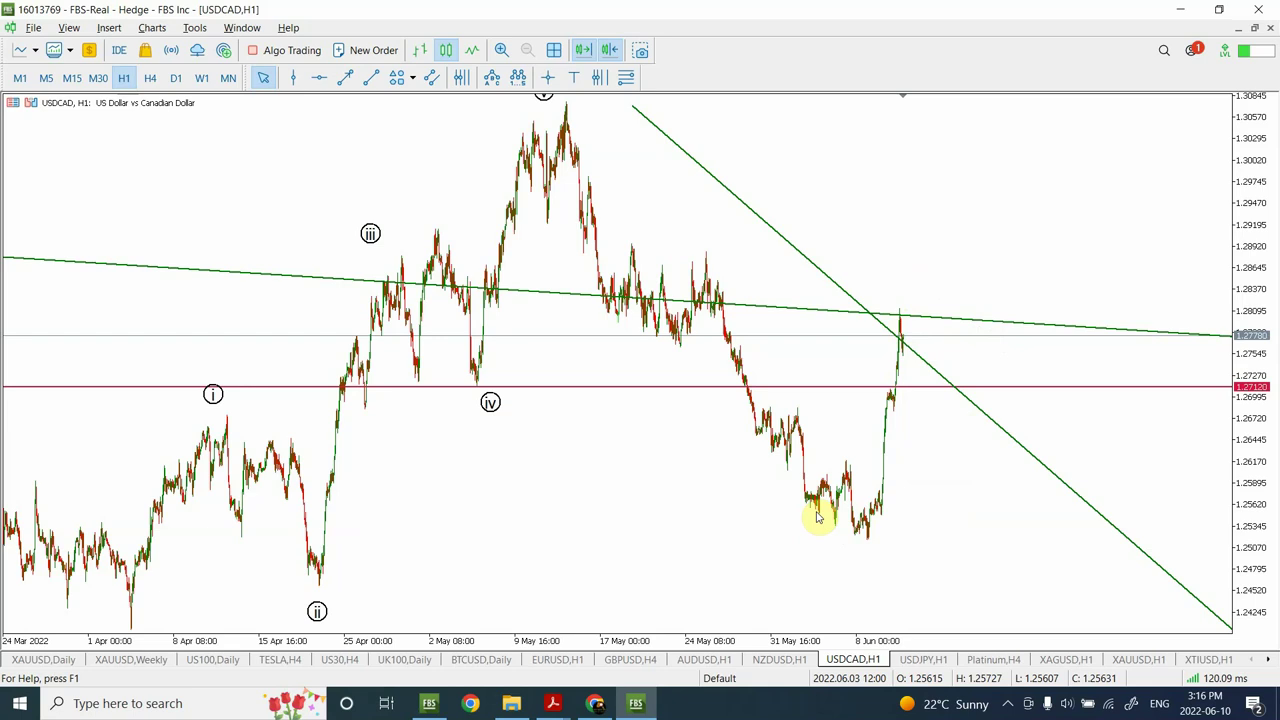
{"action": "left_click", "coordinate": [371, 78]}
{"action": "left_click_drag", "start_coordinate": [913, 272], "coordinate": [1081, 605]}
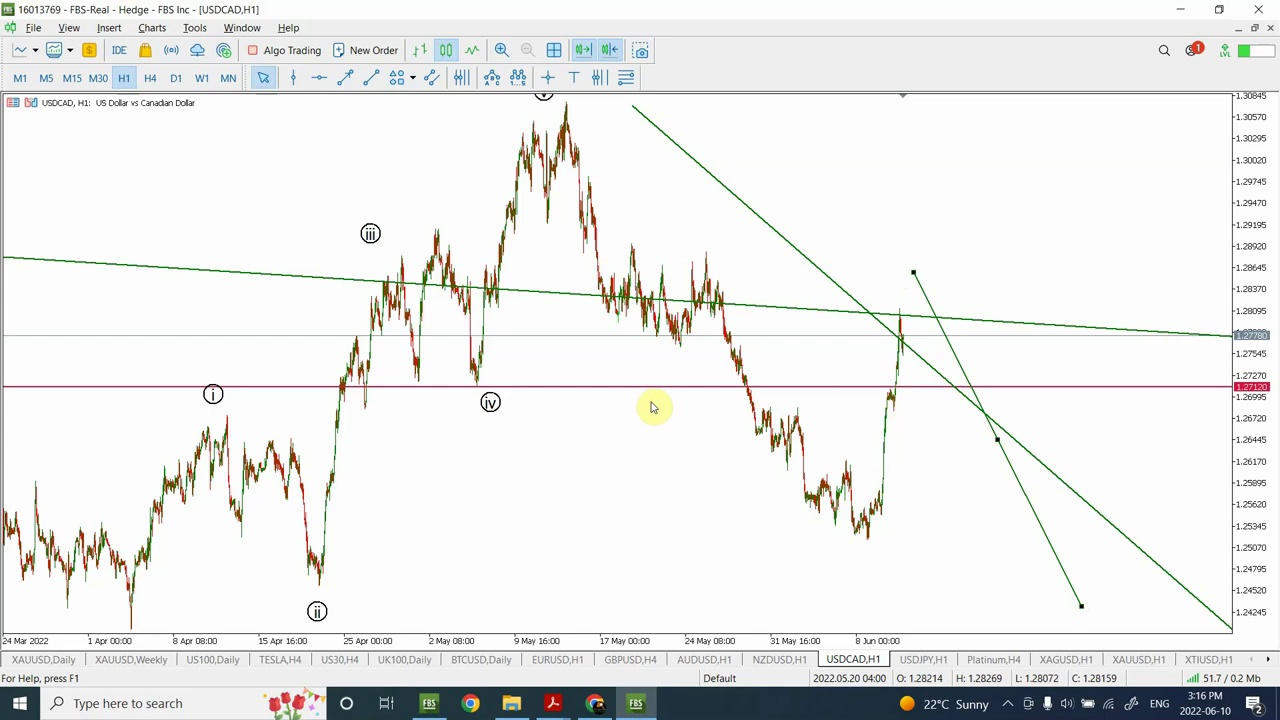
On the USDCAD daily chart, move the green (2) label beside the circled v label, and return to the H1 timeframe
{"action": "left_click", "coordinate": [150, 78]}
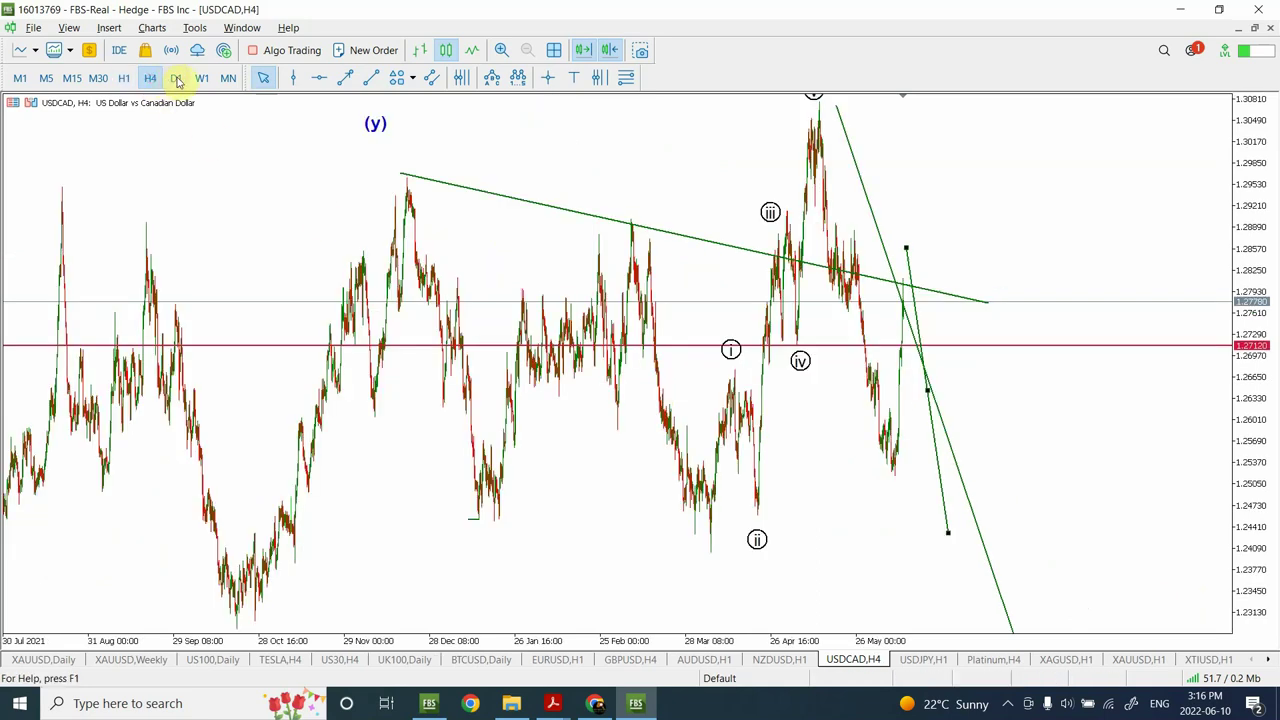
{"action": "left_click", "coordinate": [177, 78]}
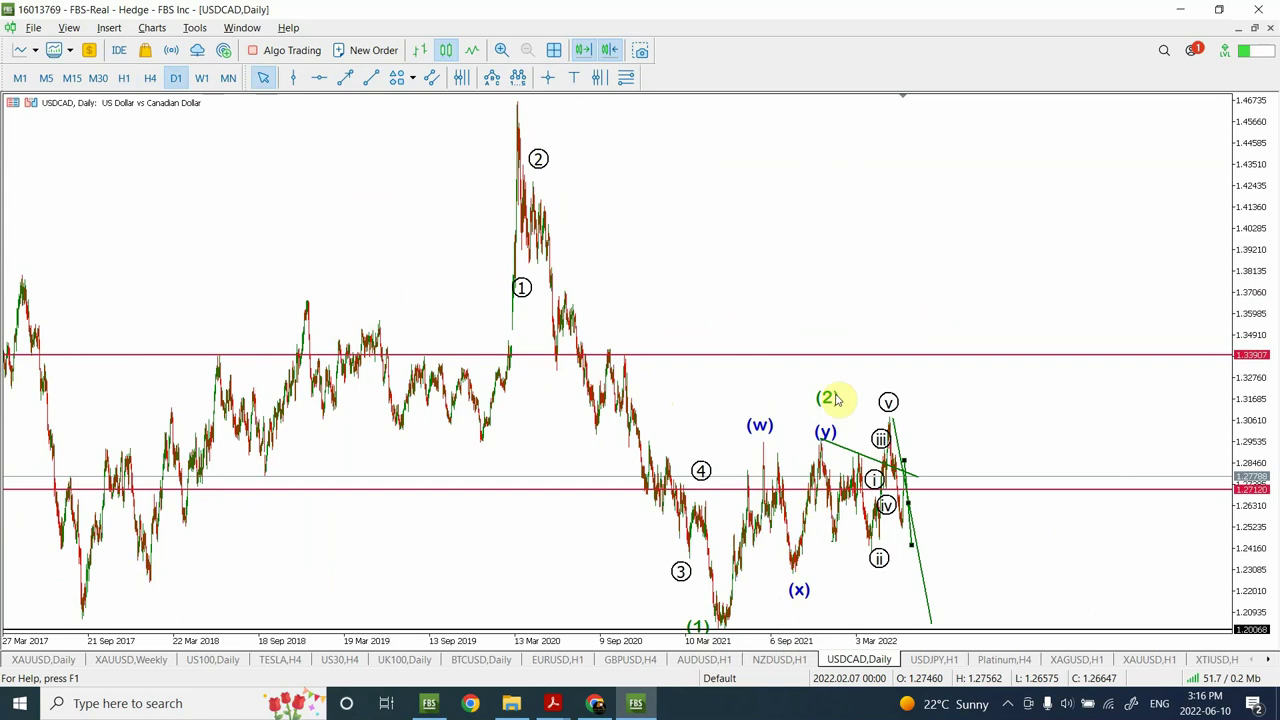
{"action": "left_click_drag", "start_coordinate": [829, 400], "coordinate": [856, 402]}
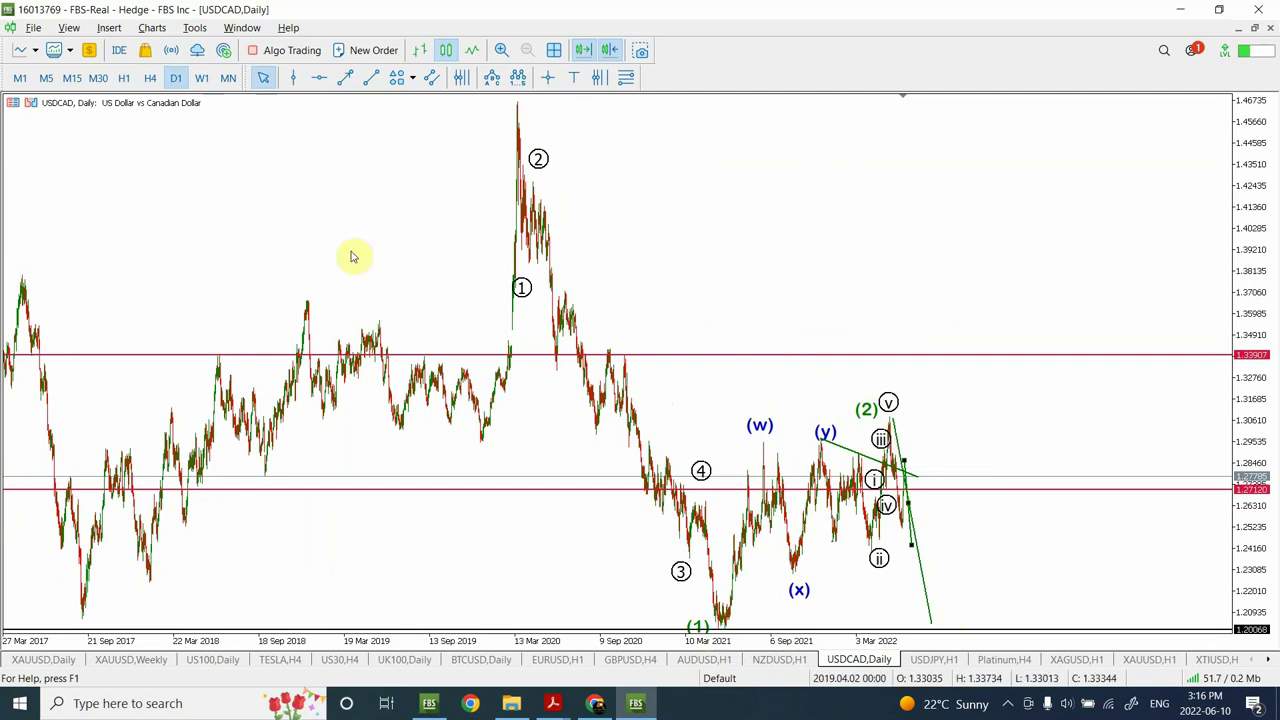
{"action": "left_click", "coordinate": [150, 79]}
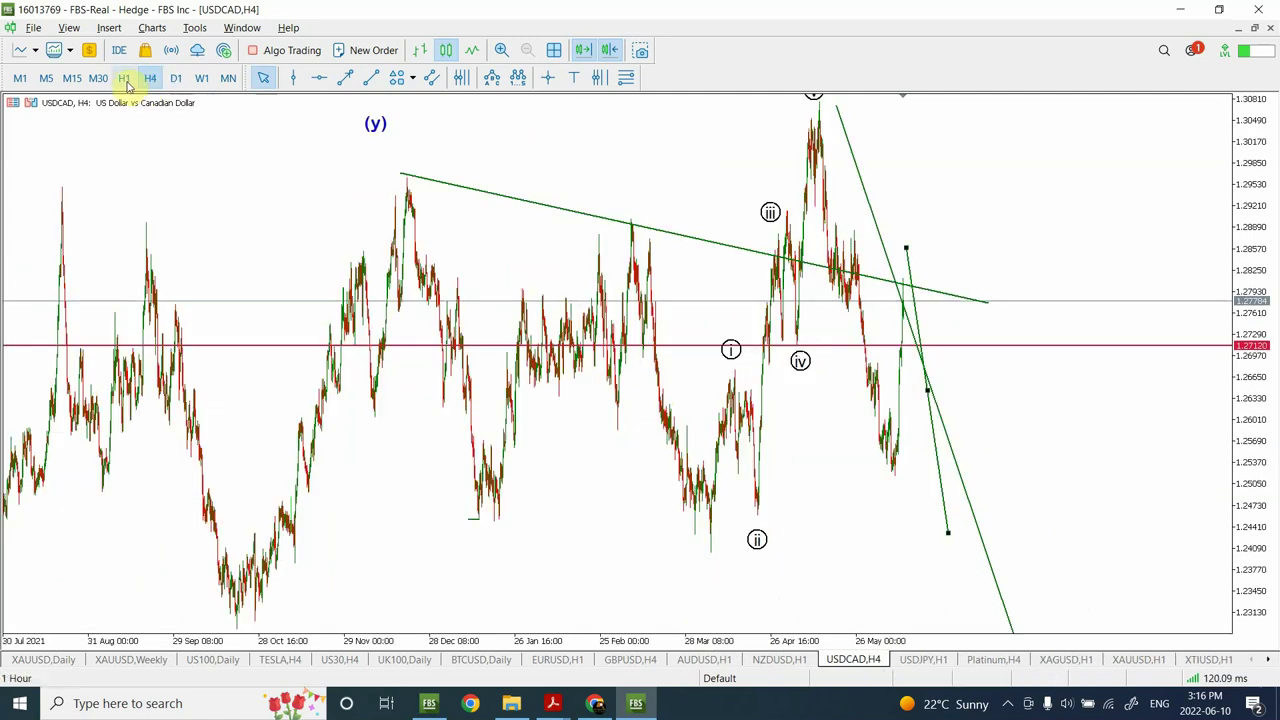
{"action": "left_click", "coordinate": [125, 80]}
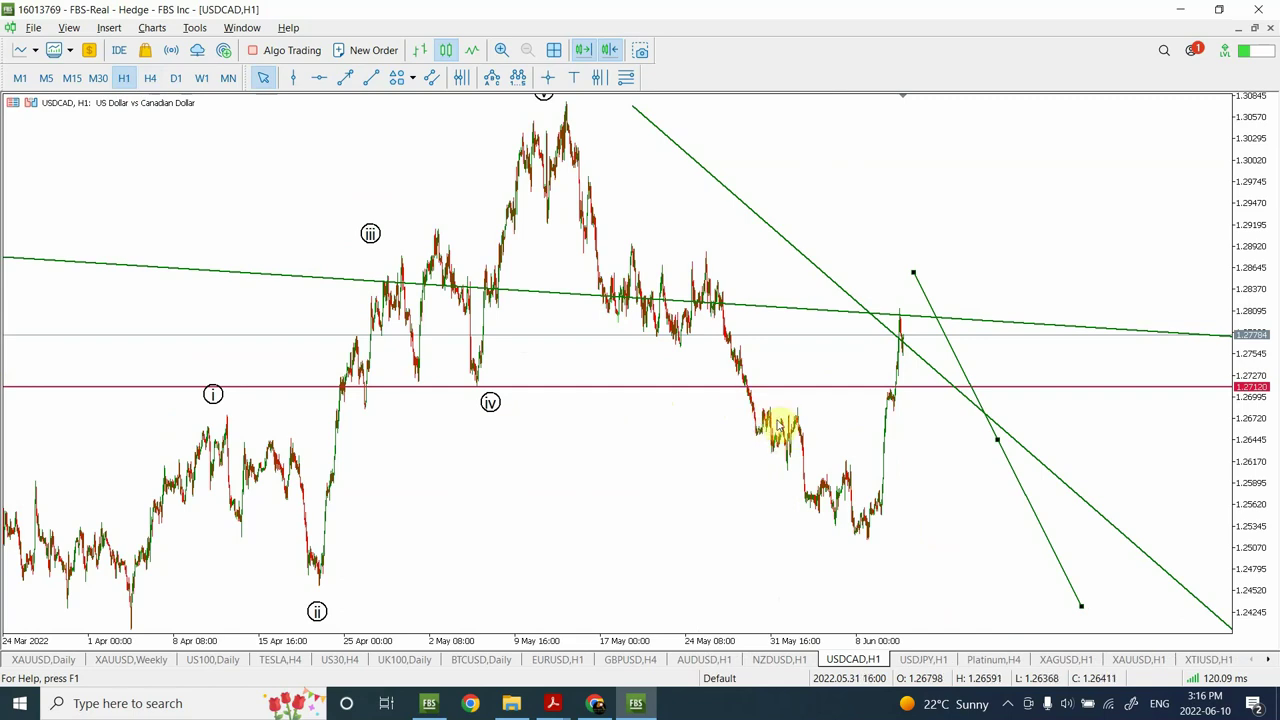
{"action": "left_click", "coordinate": [914, 284]}
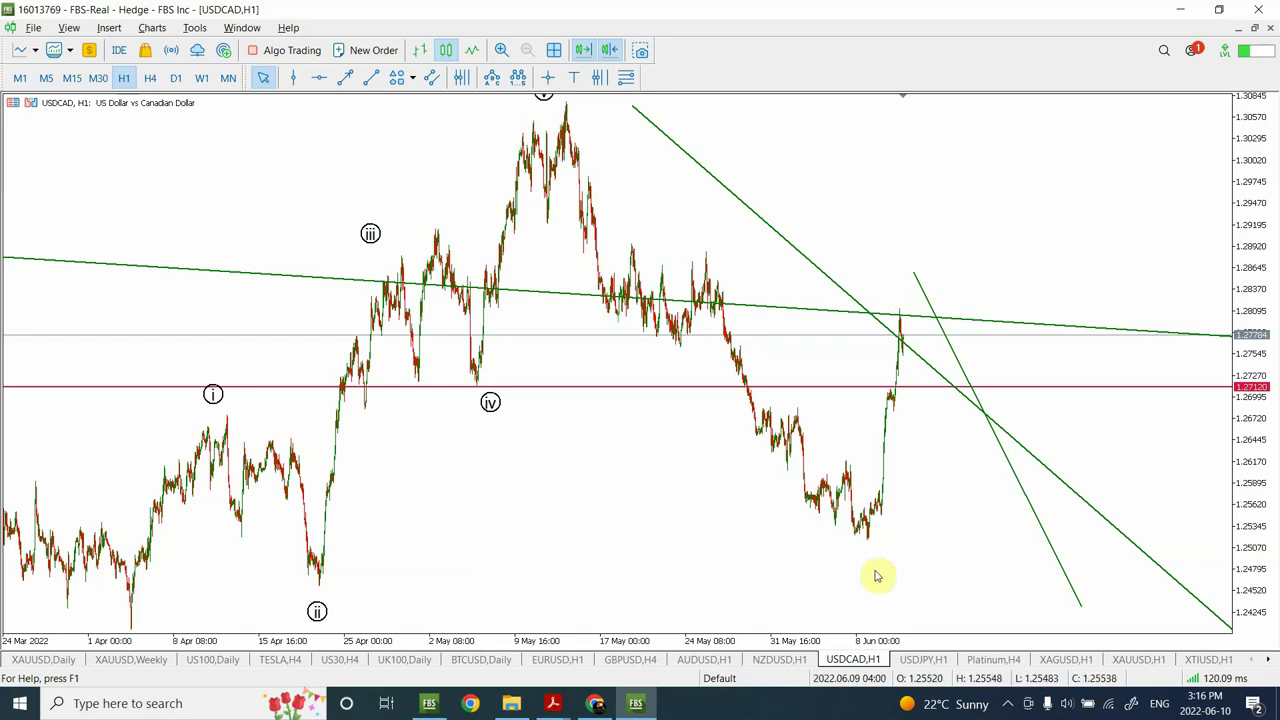
Examine the USDJPY rally against the 135.284 and 147.306 levels on the daily, weekly and monthly timeframes, ending on H1
{"action": "left_click", "coordinate": [922, 660]}
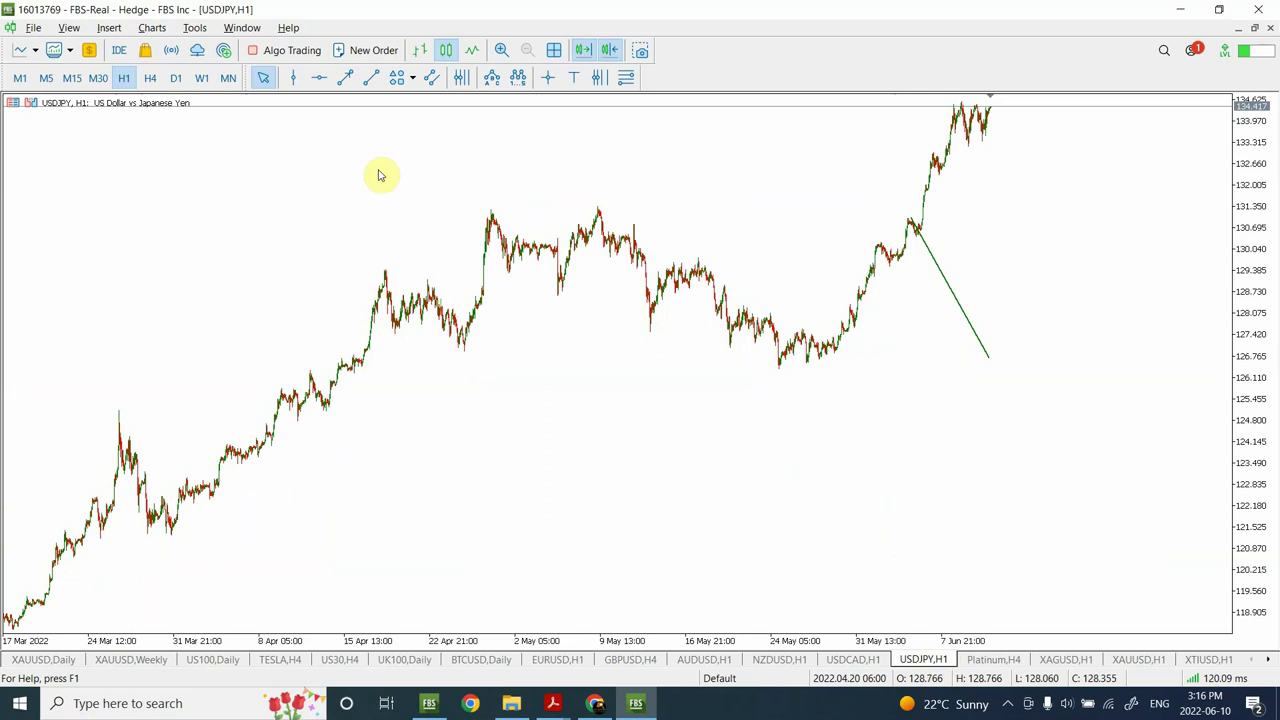
{"action": "left_click", "coordinate": [179, 79]}
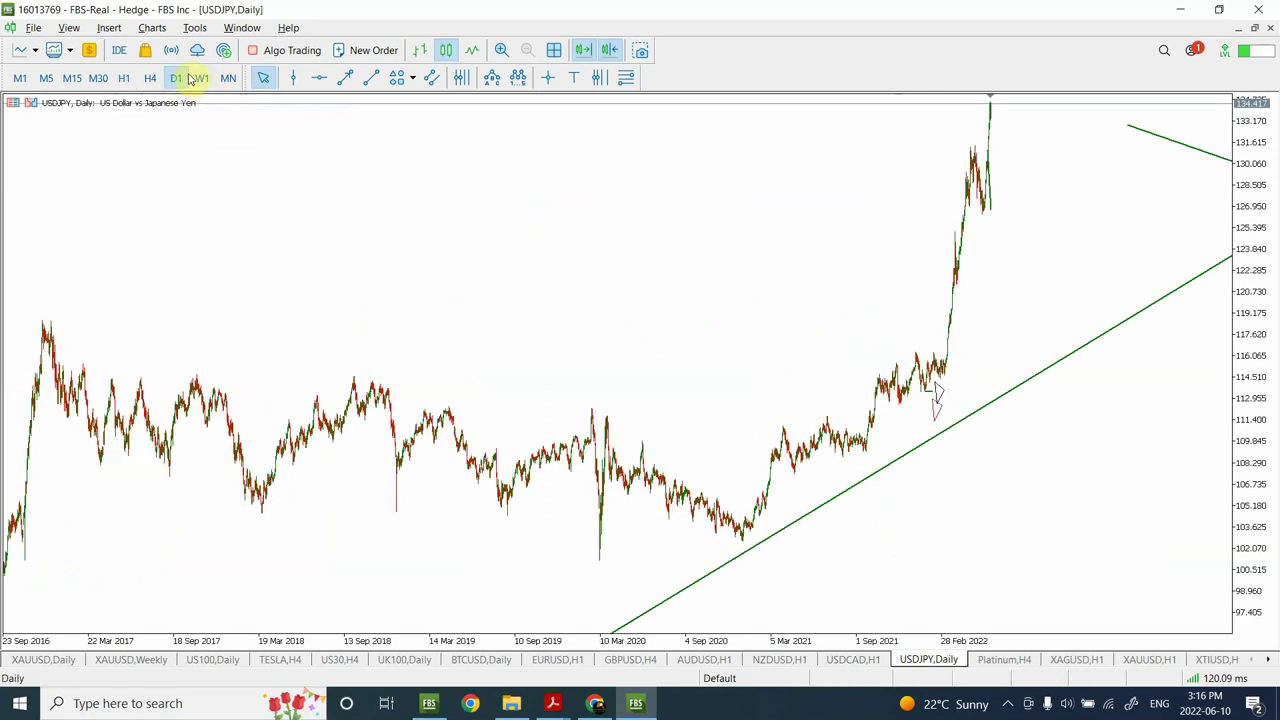
{"action": "left_click", "coordinate": [201, 80]}
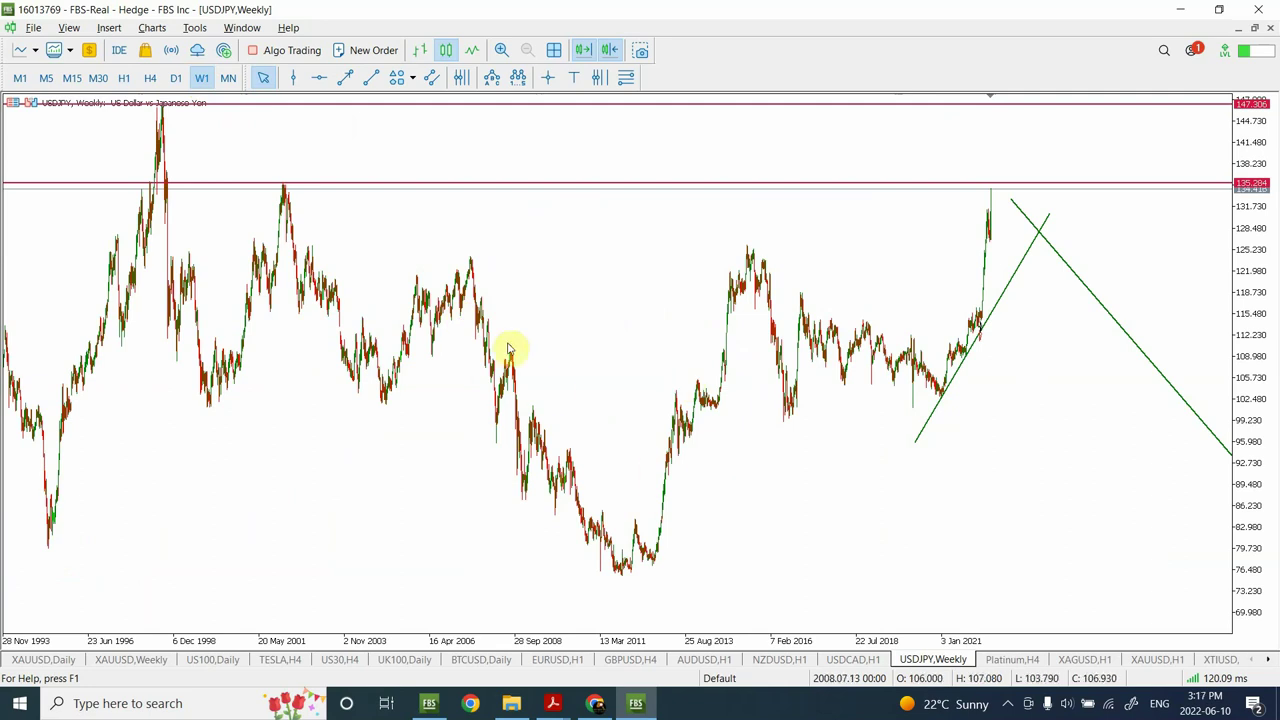
{"action": "left_click", "coordinate": [229, 80]}
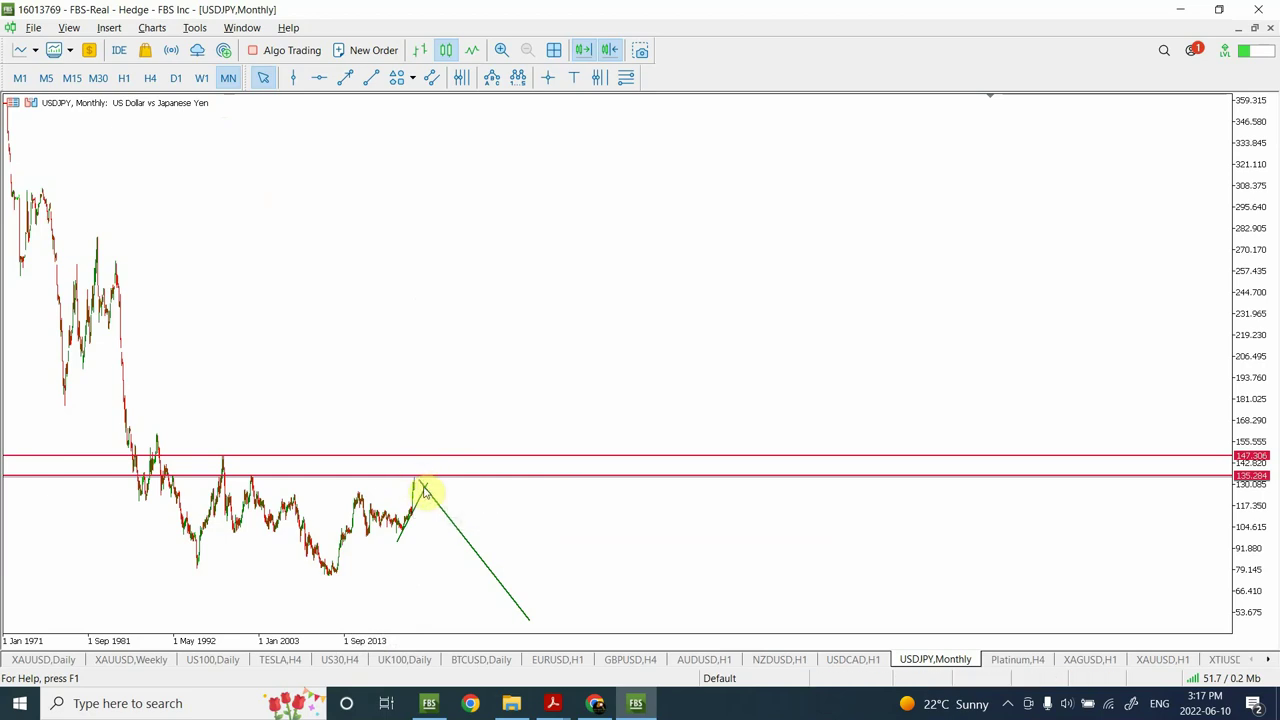
{"action": "left_click", "coordinate": [200, 80]}
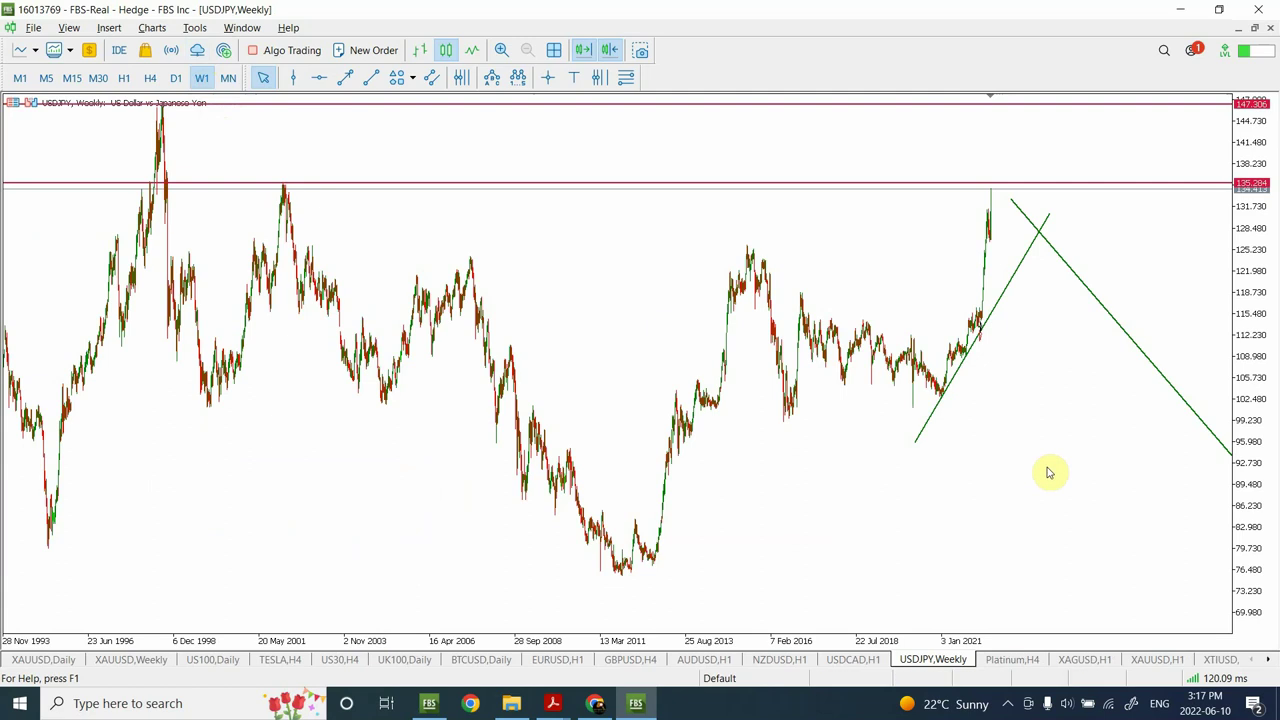
{"action": "left_click", "coordinate": [174, 80]}
{"action": "left_click", "coordinate": [127, 80]}
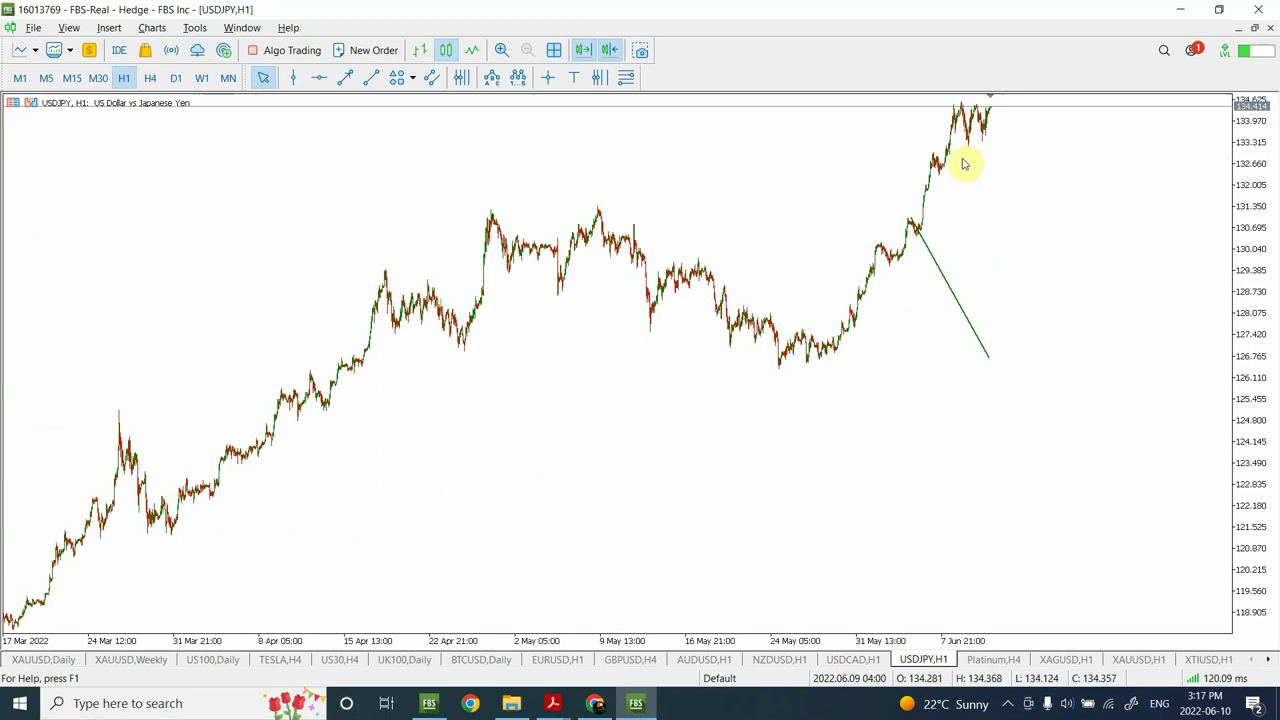
Mark USDJPY H1 support under the recent lows with a short trend line at about 133.2 and a horizontal line at 133.195
{"action": "left_click", "coordinate": [371, 78]}
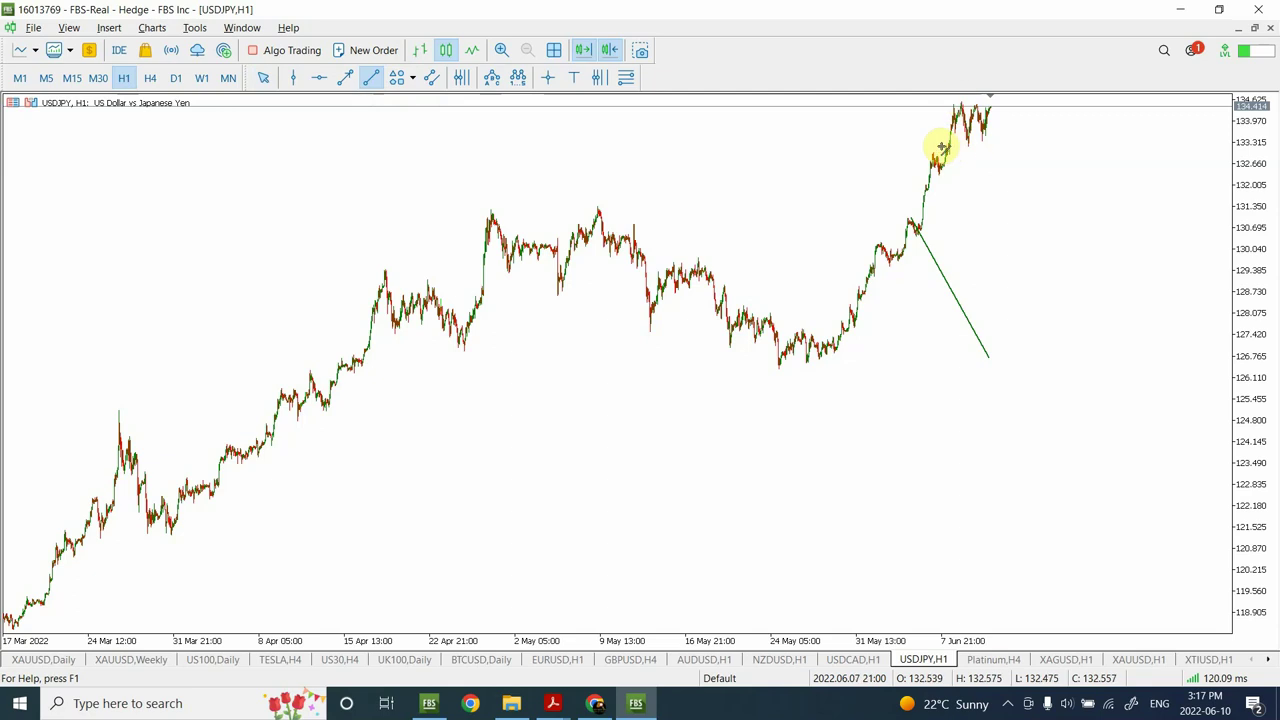
{"action": "left_click_drag", "start_coordinate": [942, 147], "coordinate": [1019, 146]}
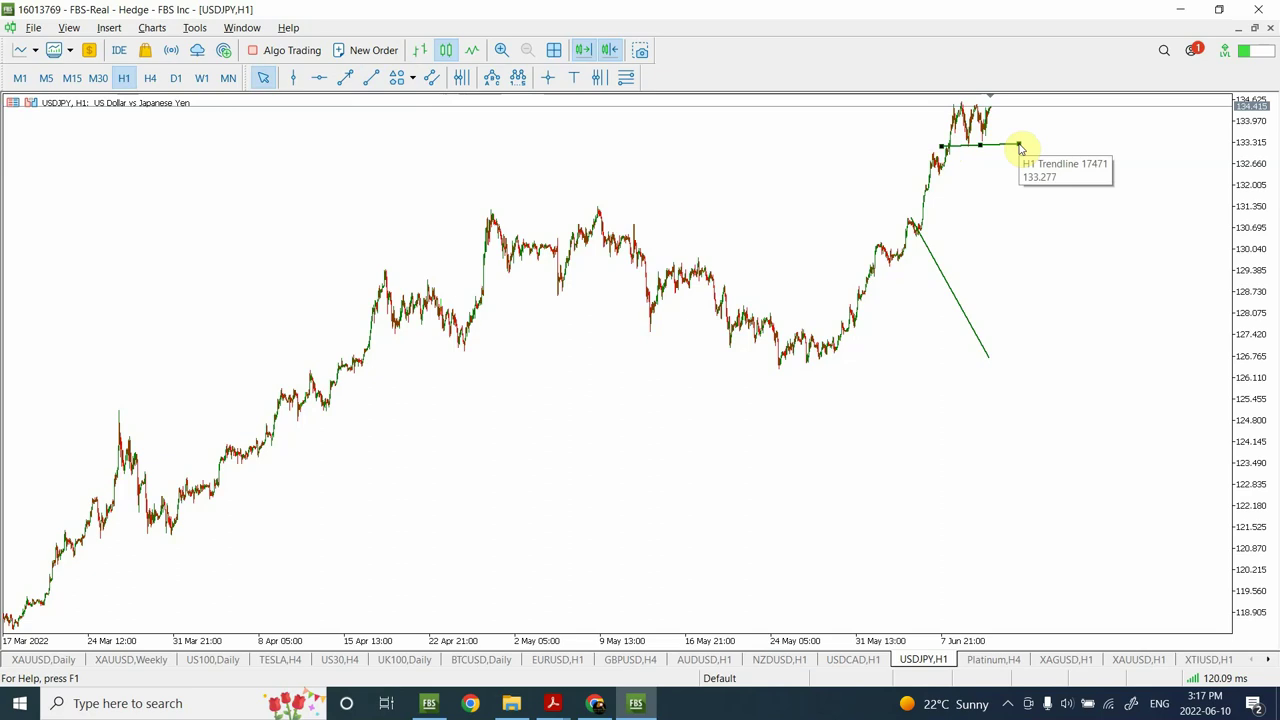
{"action": "double_click", "coordinate": [1000, 148]}
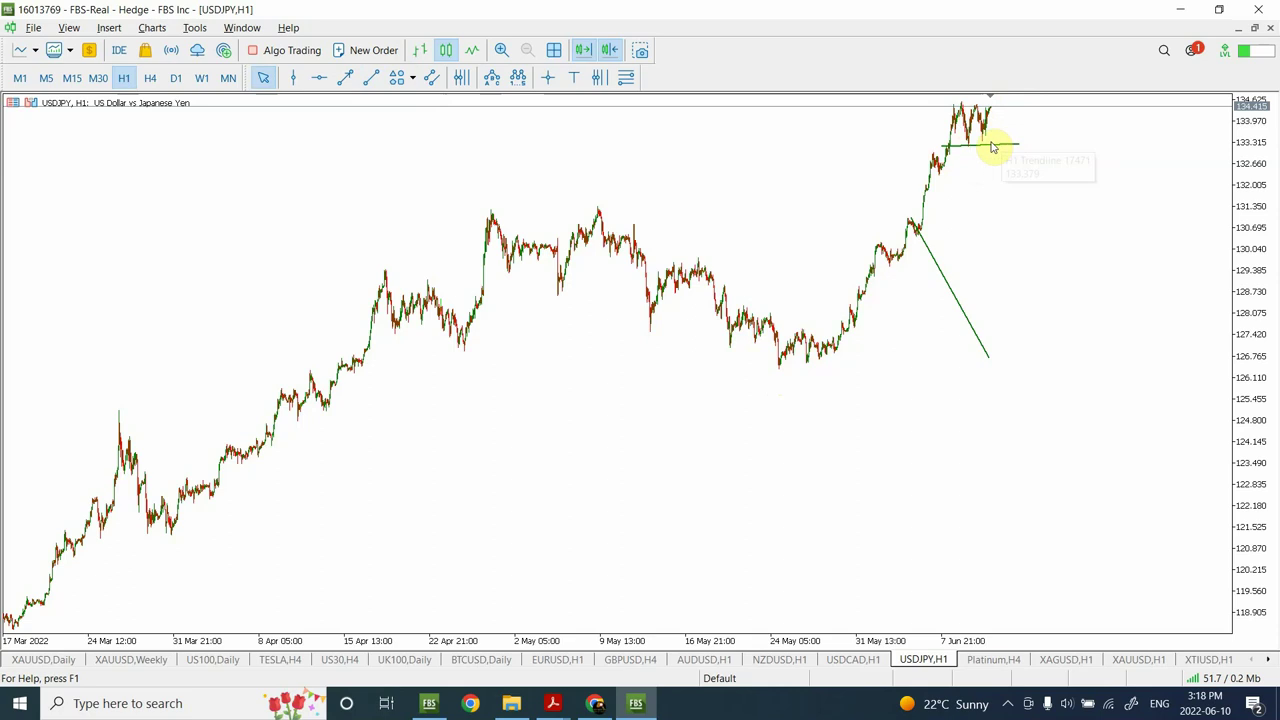
{"action": "left_click", "coordinate": [314, 80]}
{"action": "left_click_drag", "start_coordinate": [830, 184], "coordinate": [869, 147]}
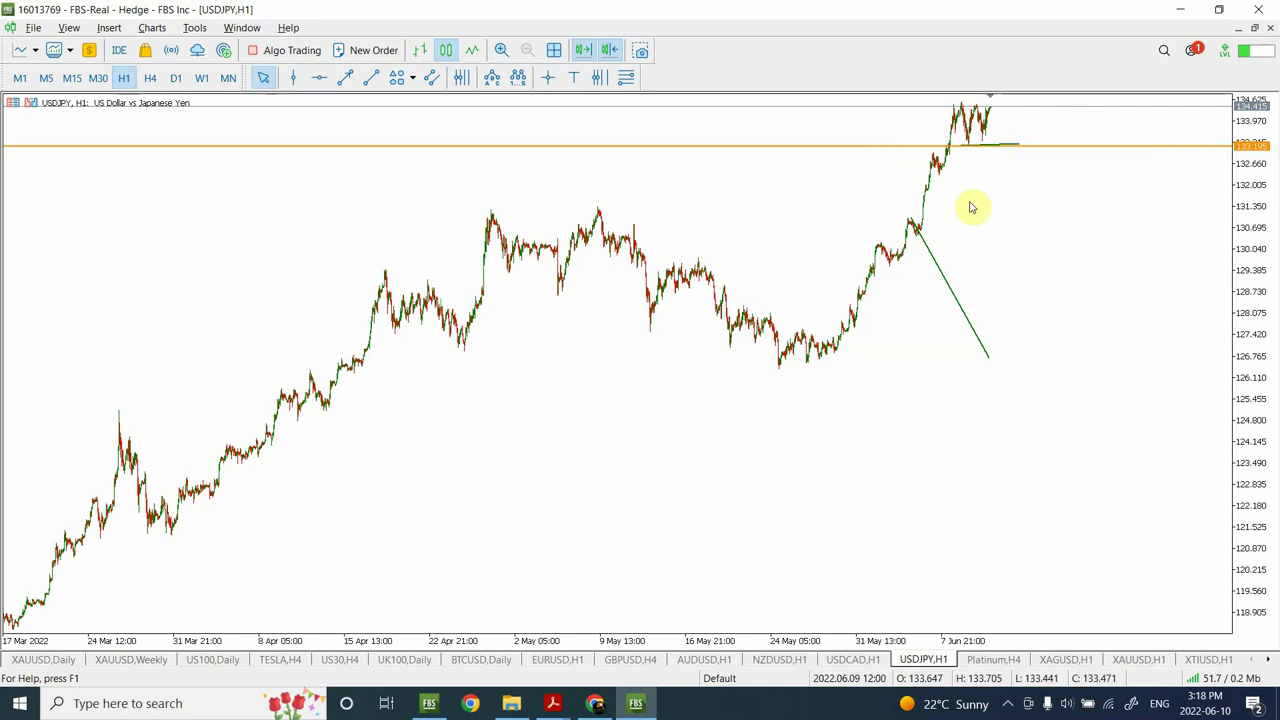
Move the descending USDJPY projection line to start beside the latest price at about 134.3, and extend it down to about 123.2
{"action": "mouse_move", "coordinate": [790, 370]}
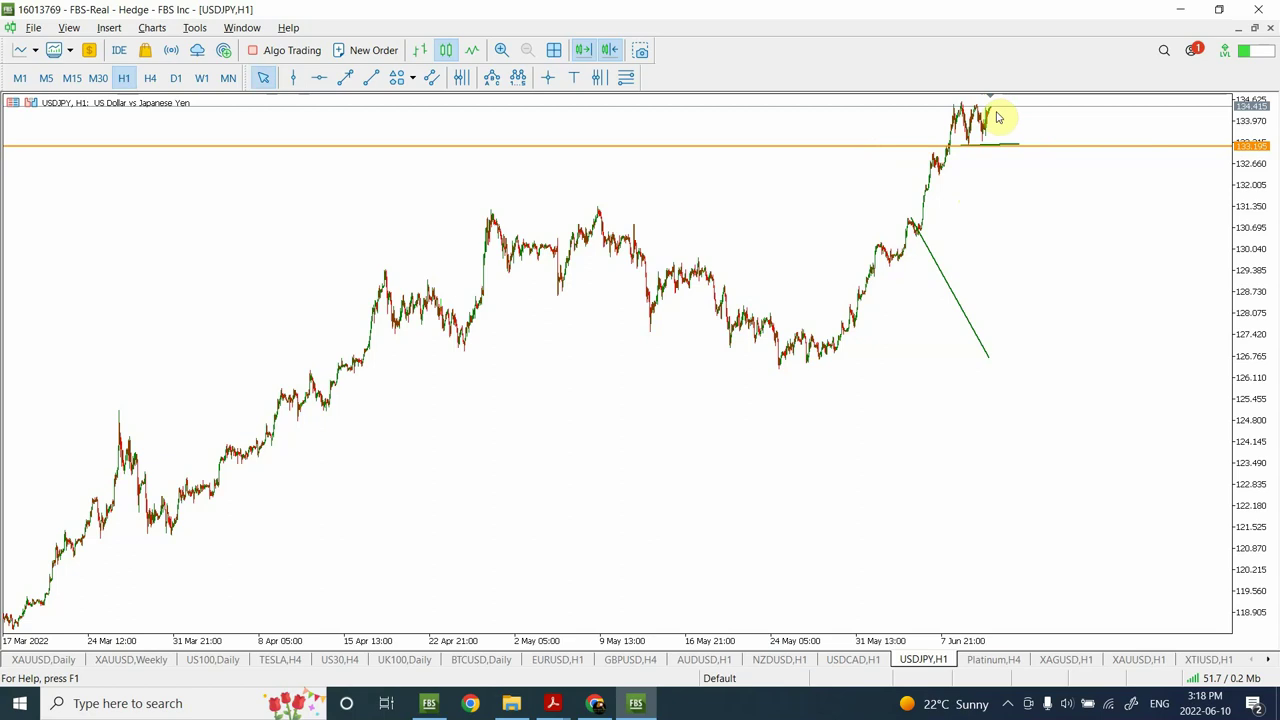
{"action": "double_click", "coordinate": [949, 285]}
{"action": "left_click_drag", "start_coordinate": [959, 285], "coordinate": [1037, 186]}
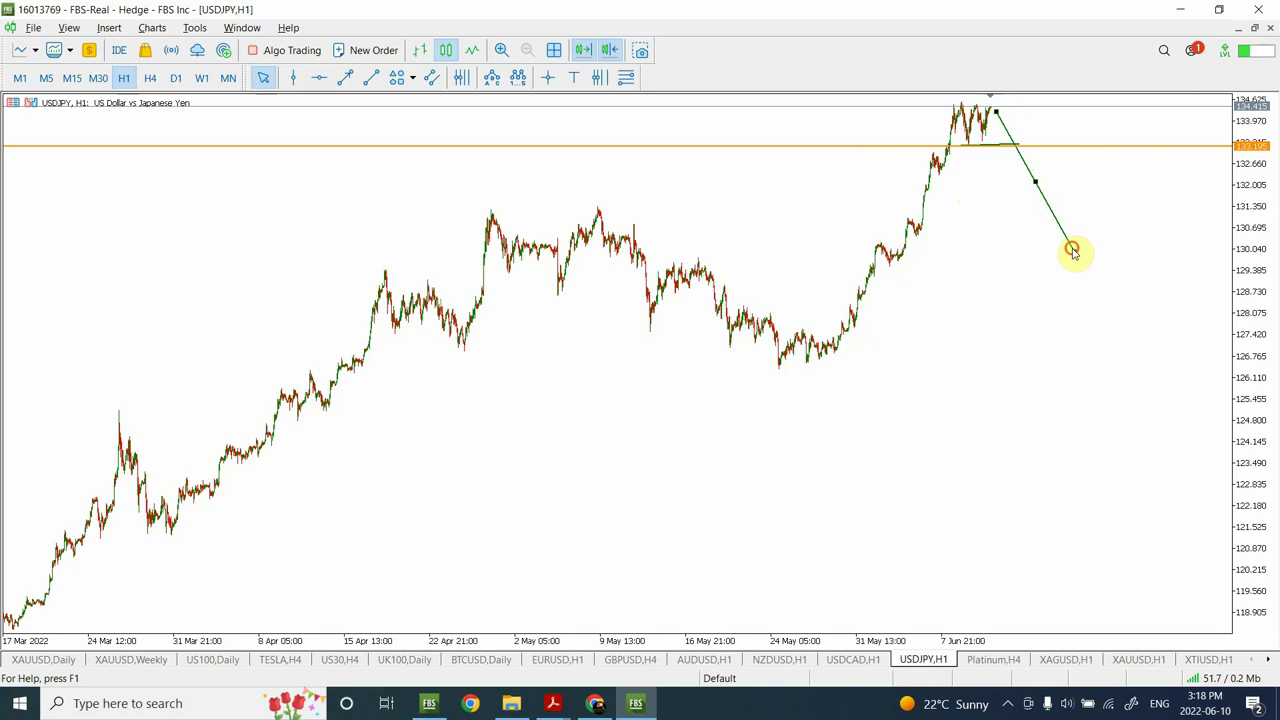
{"action": "left_click_drag", "start_coordinate": [1072, 251], "coordinate": [1151, 471]}
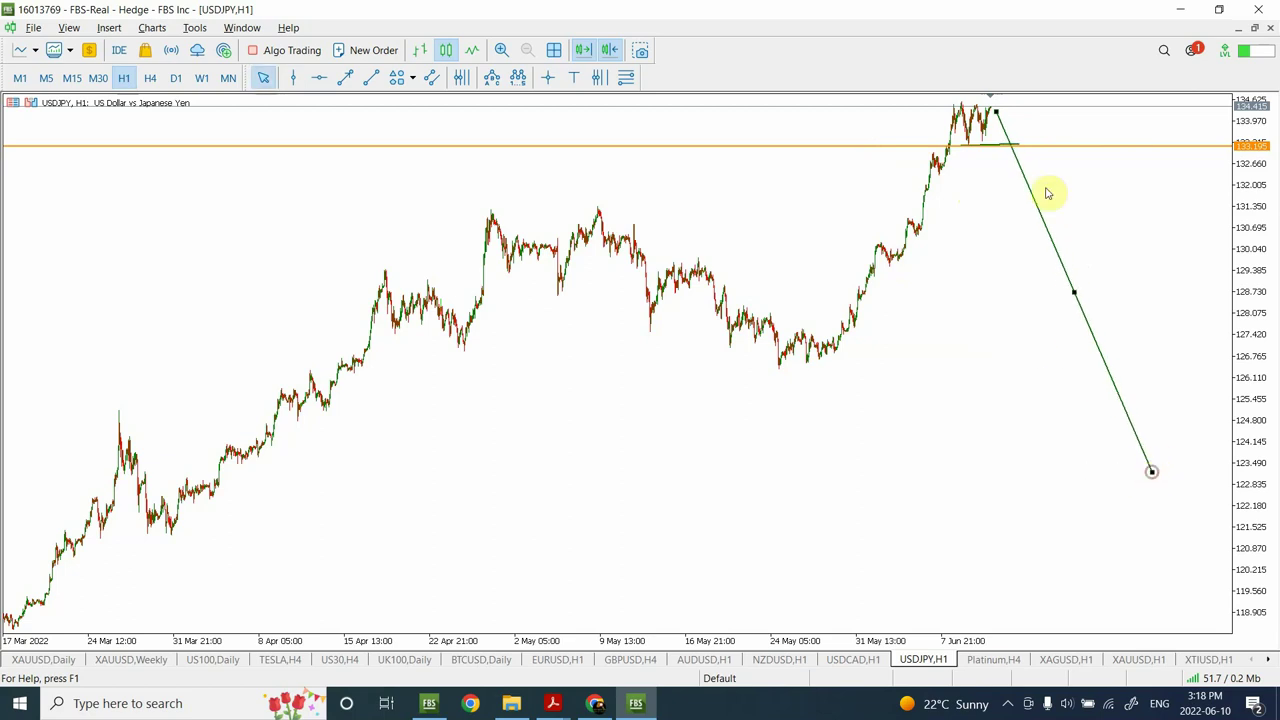
{"action": "left_click_drag", "start_coordinate": [998, 117], "coordinate": [1005, 116]}
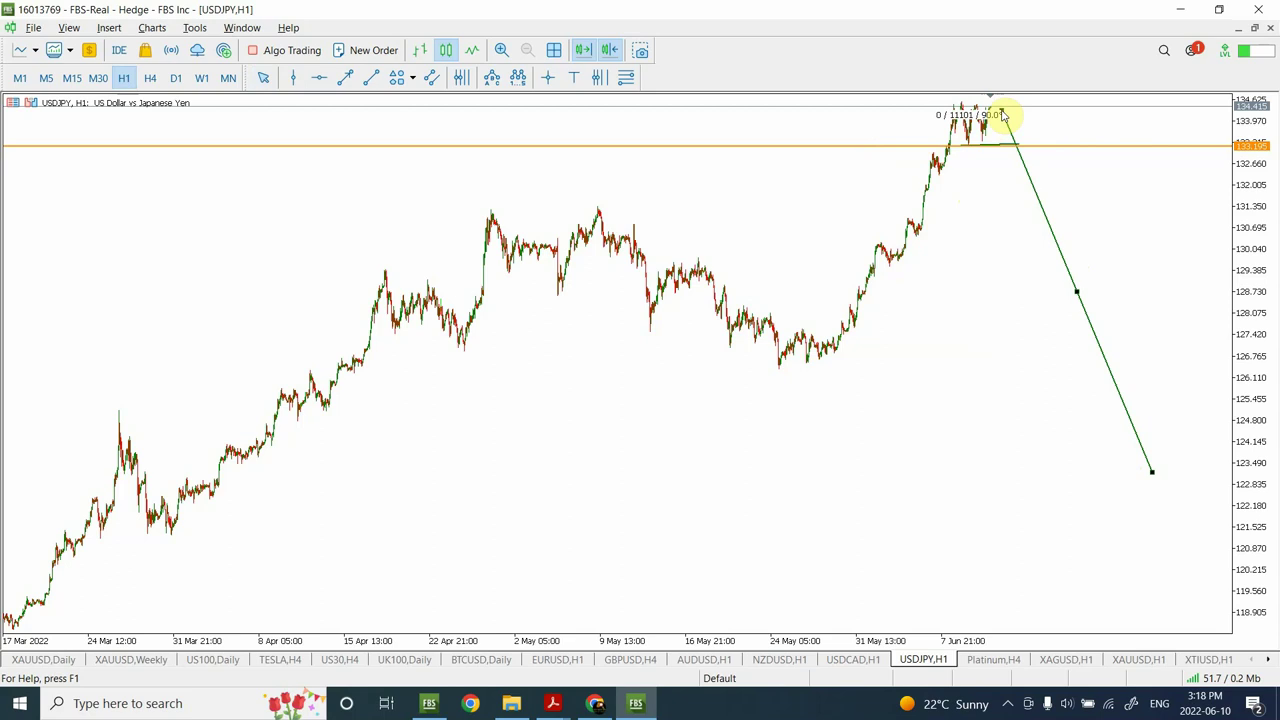
{"action": "left_click_drag", "start_coordinate": [1003, 116], "coordinate": [1001, 110]}
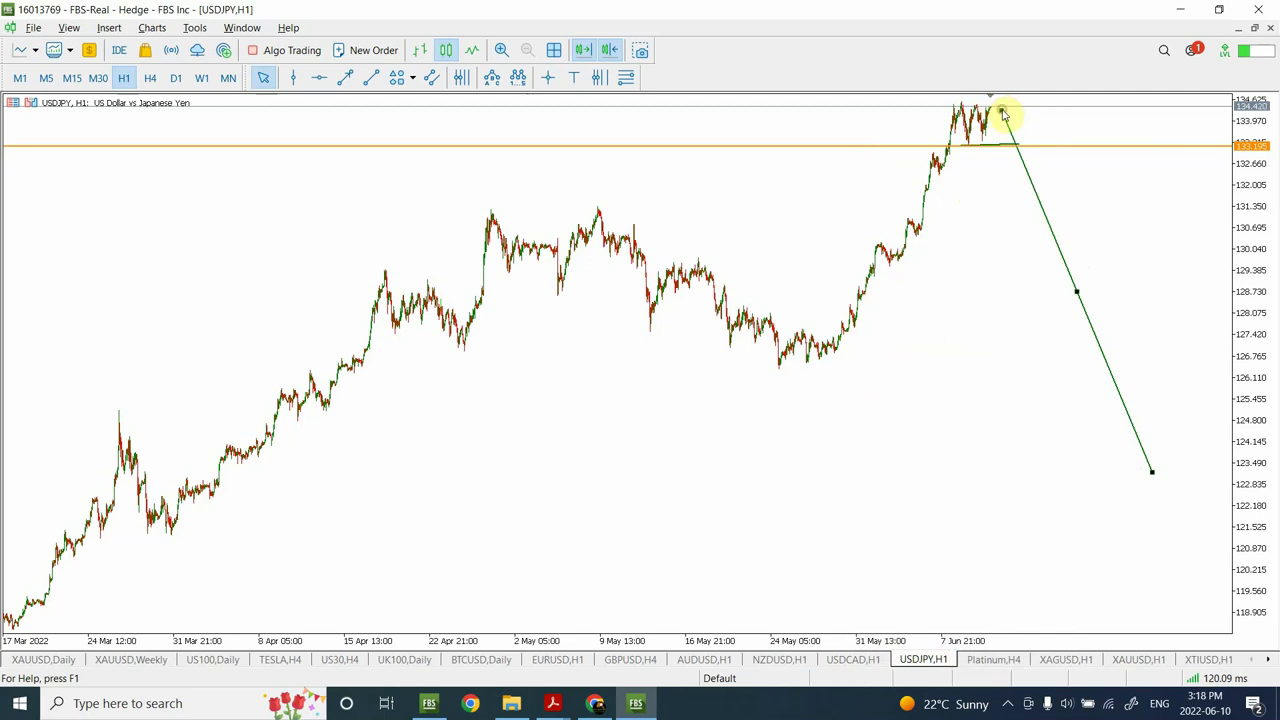
{"action": "left_click", "coordinate": [1029, 189]}
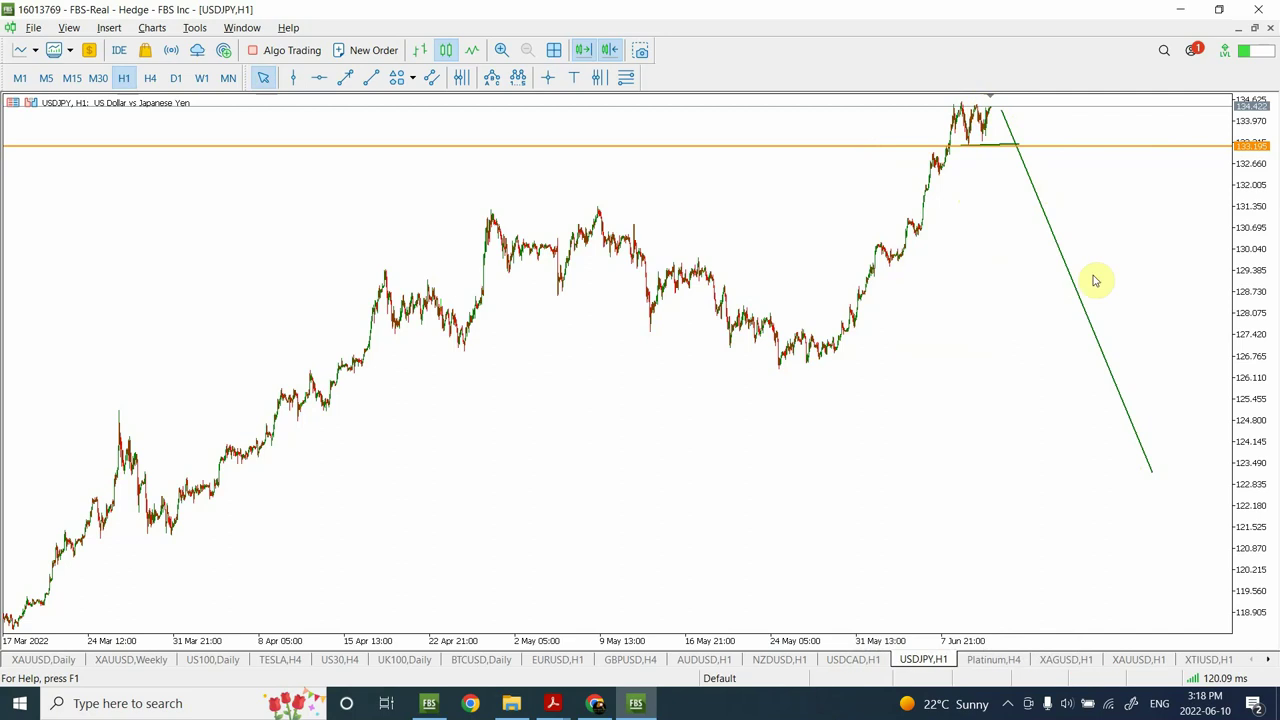
Check the USDJPY 133.195 level on the H4 and H1 timeframes, and open the Platinum H4 chart
{"action": "left_click", "coordinate": [151, 79]}
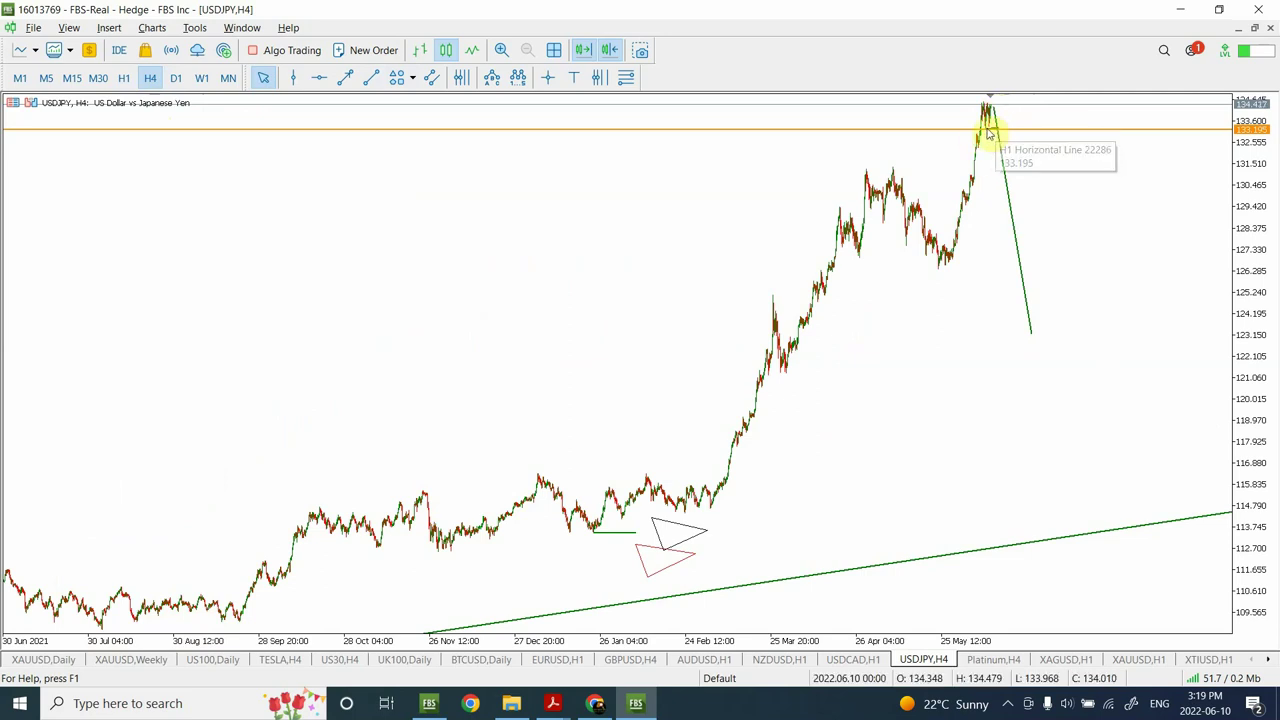
{"action": "left_click", "coordinate": [124, 80]}
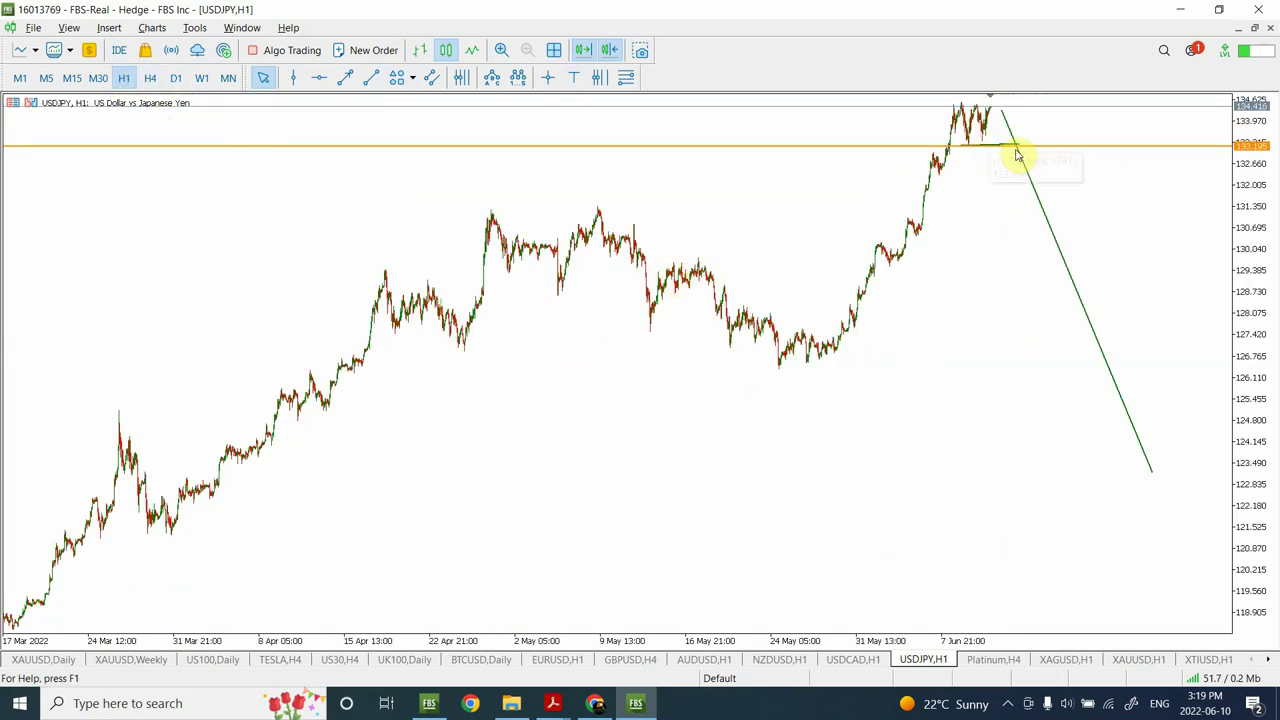
{"action": "left_click", "coordinate": [990, 660]}
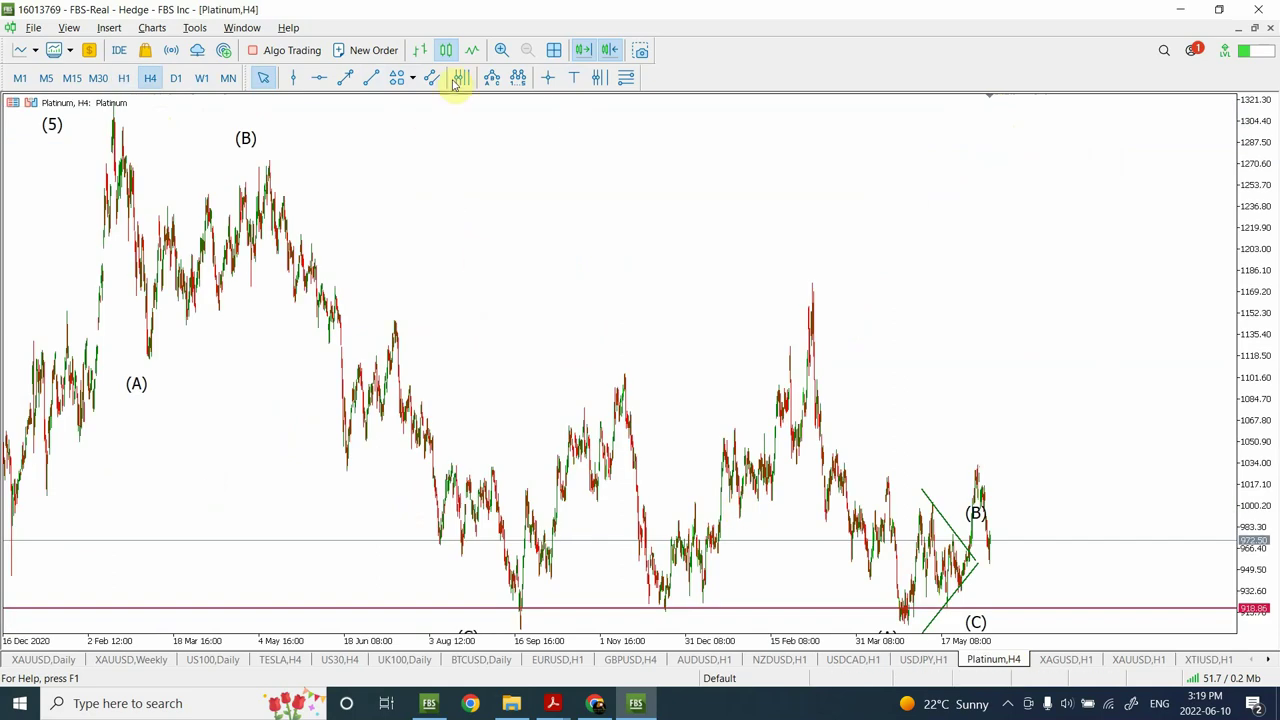
Move the red horizontal support line on the Platinum H4 chart down to the spring lows at 905.38
{"action": "left_click", "coordinate": [503, 51]}
{"action": "left_click", "coordinate": [503, 51]}
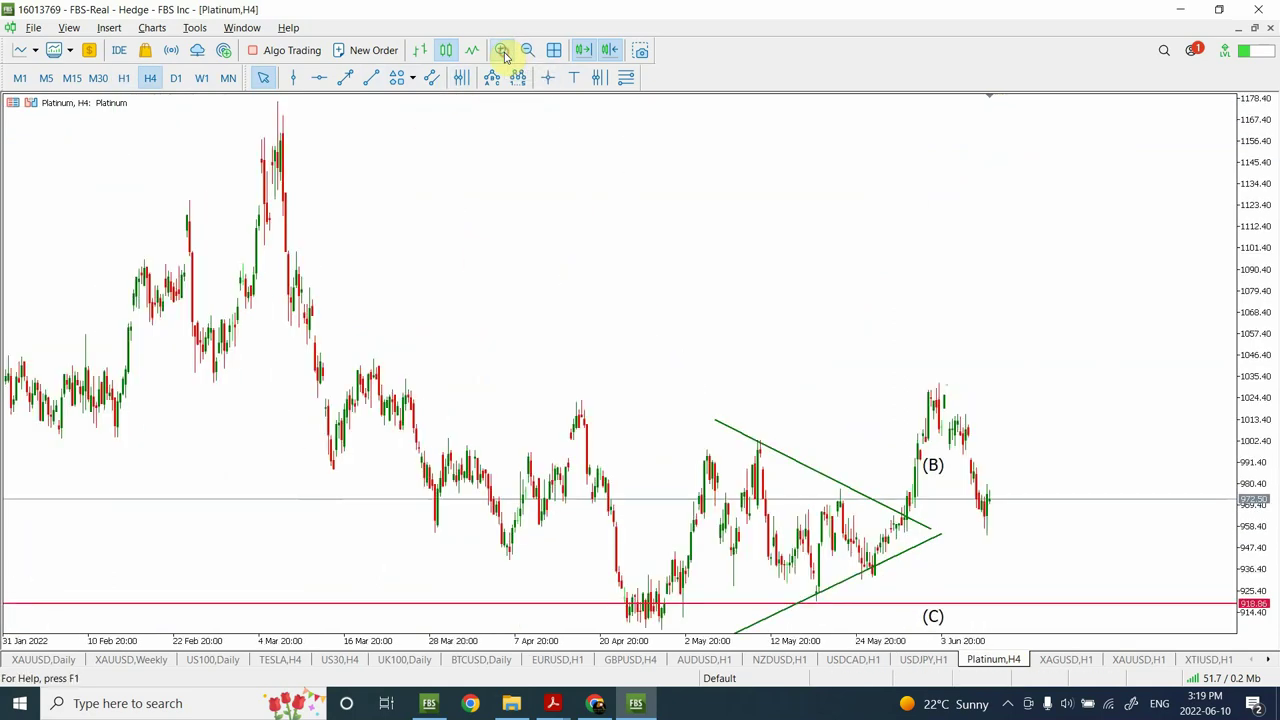
{"action": "left_click_drag", "start_coordinate": [1251, 287], "coordinate": [1252, 398]}
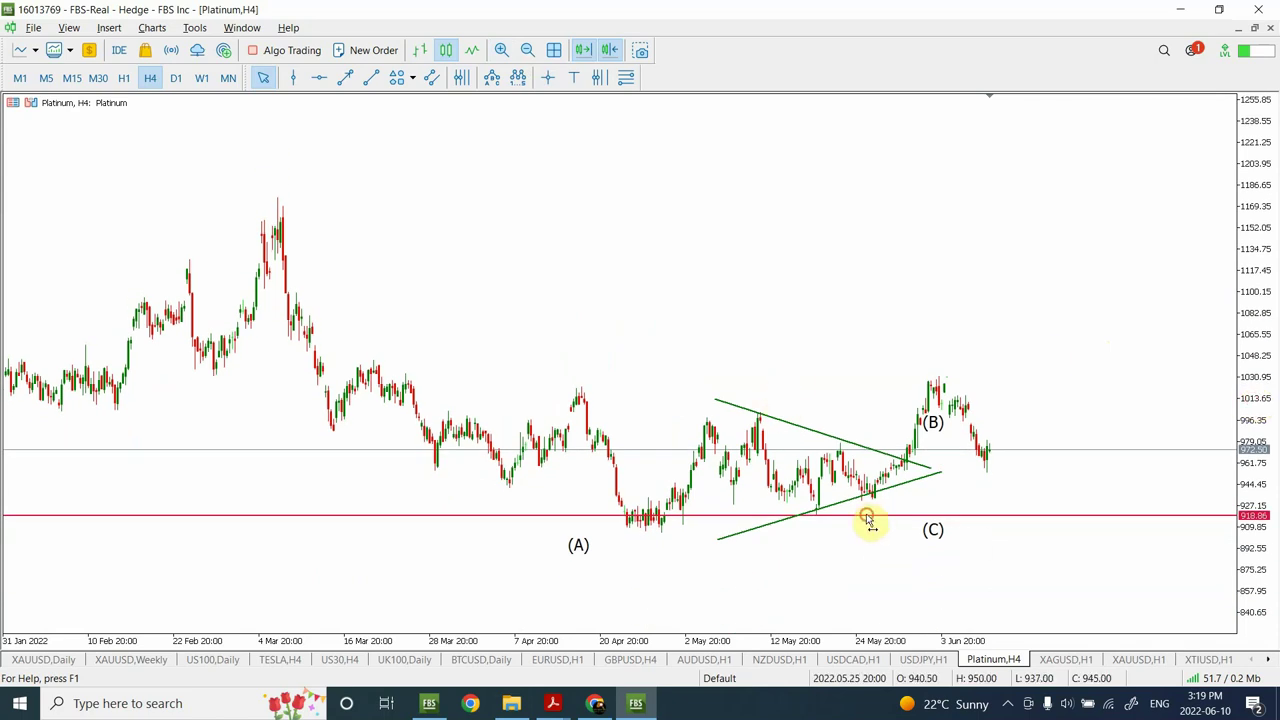
{"action": "left_click_drag", "start_coordinate": [867, 517], "coordinate": [872, 538]}
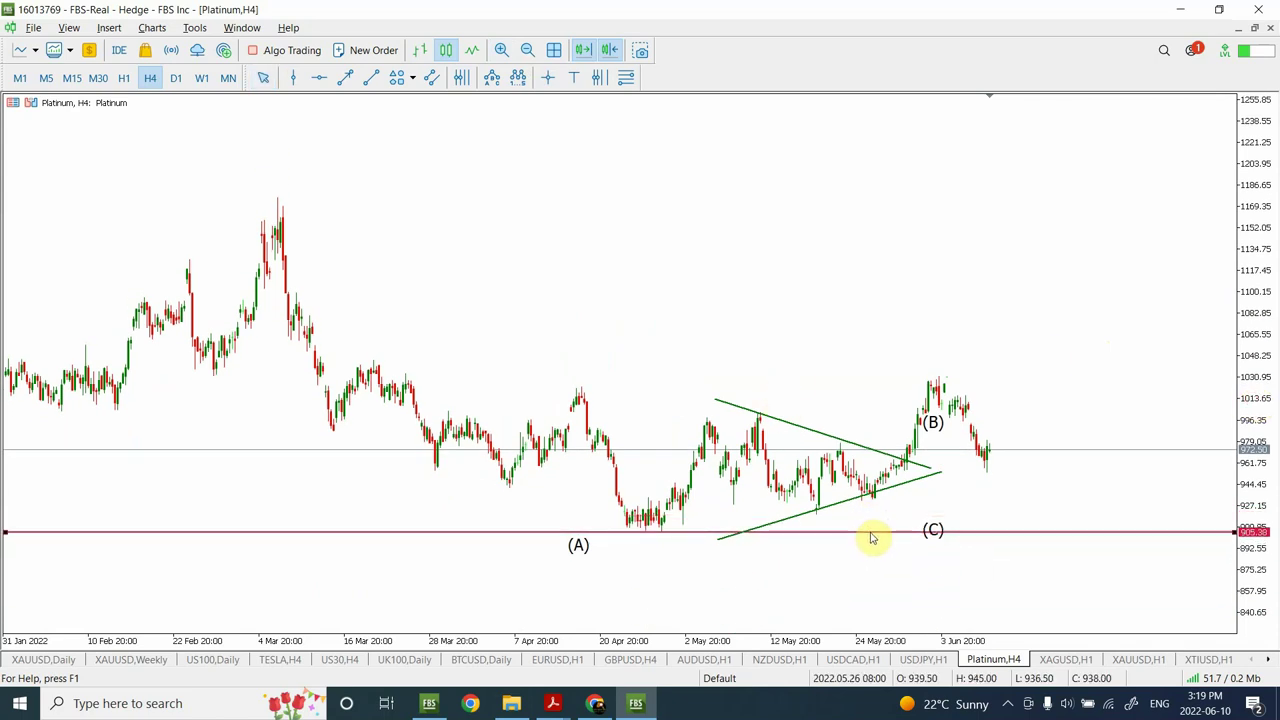
{"action": "left_click", "coordinate": [489, 290]}
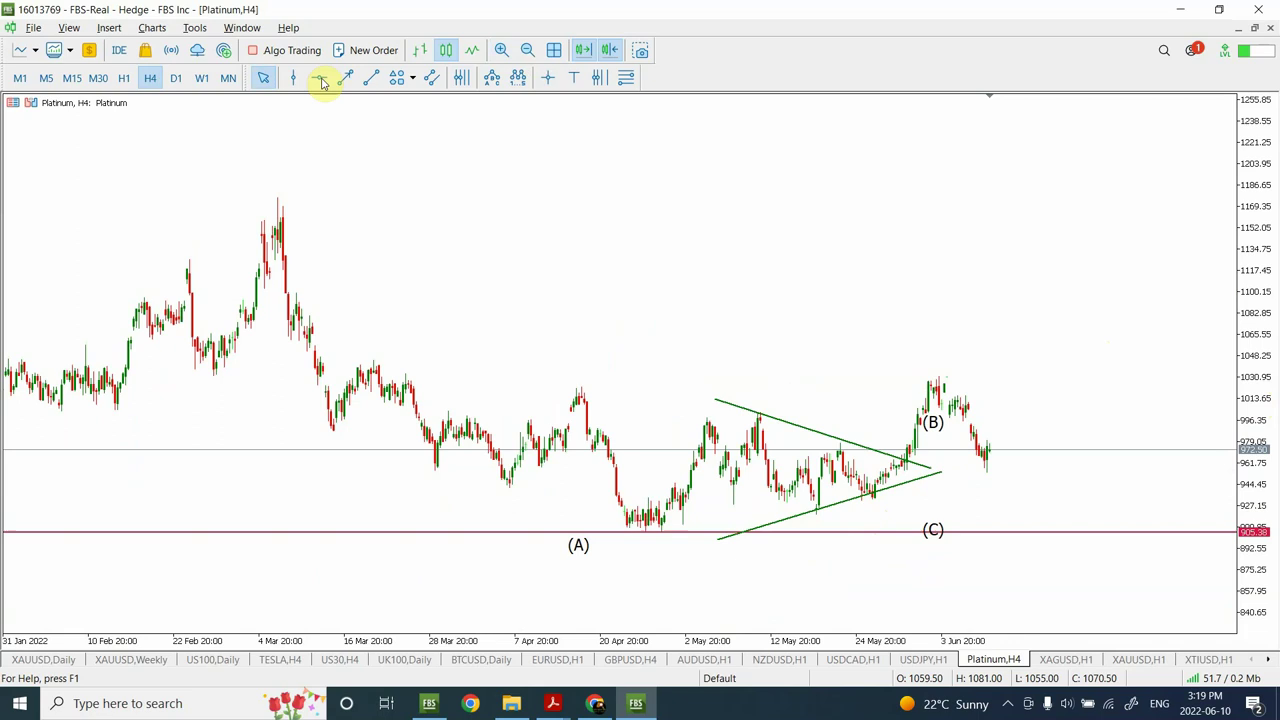
Draw a descending Platinum projection line from about 979 to the 905.38 level, and shift it slightly forward in time on the daily chart
{"action": "left_click", "coordinate": [375, 80]}
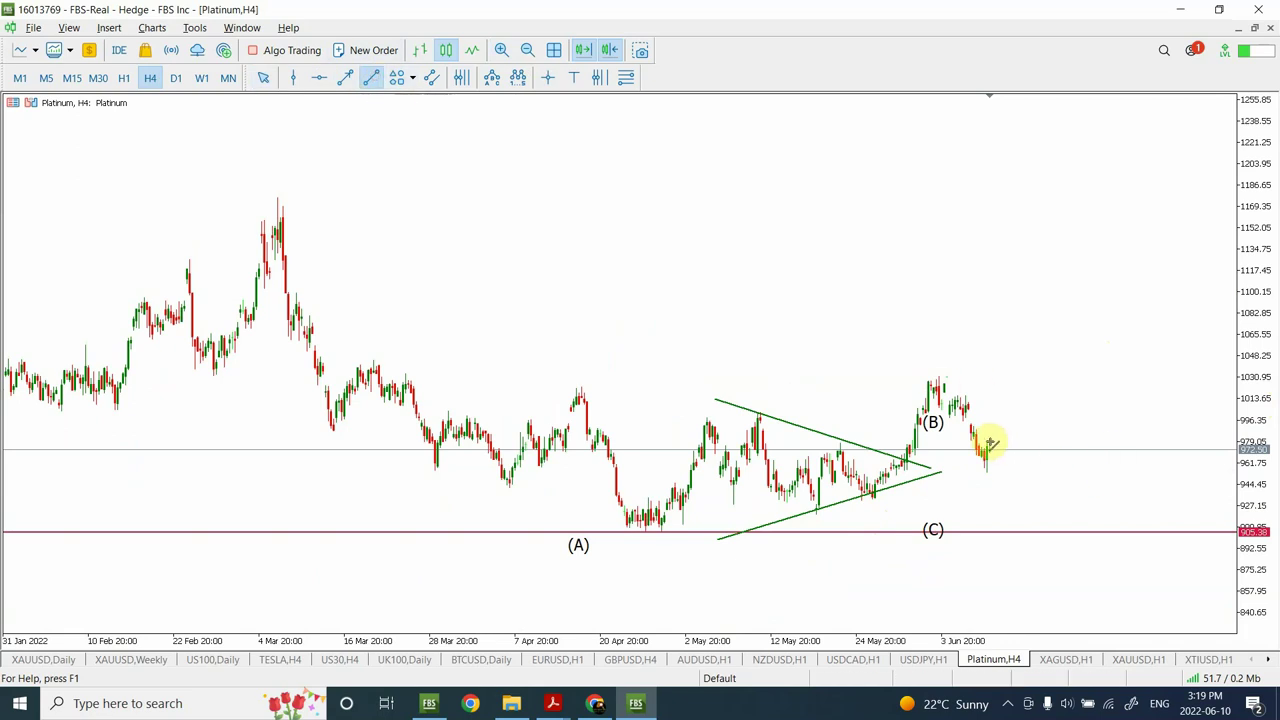
{"action": "left_click_drag", "start_coordinate": [988, 441], "coordinate": [1026, 531]}
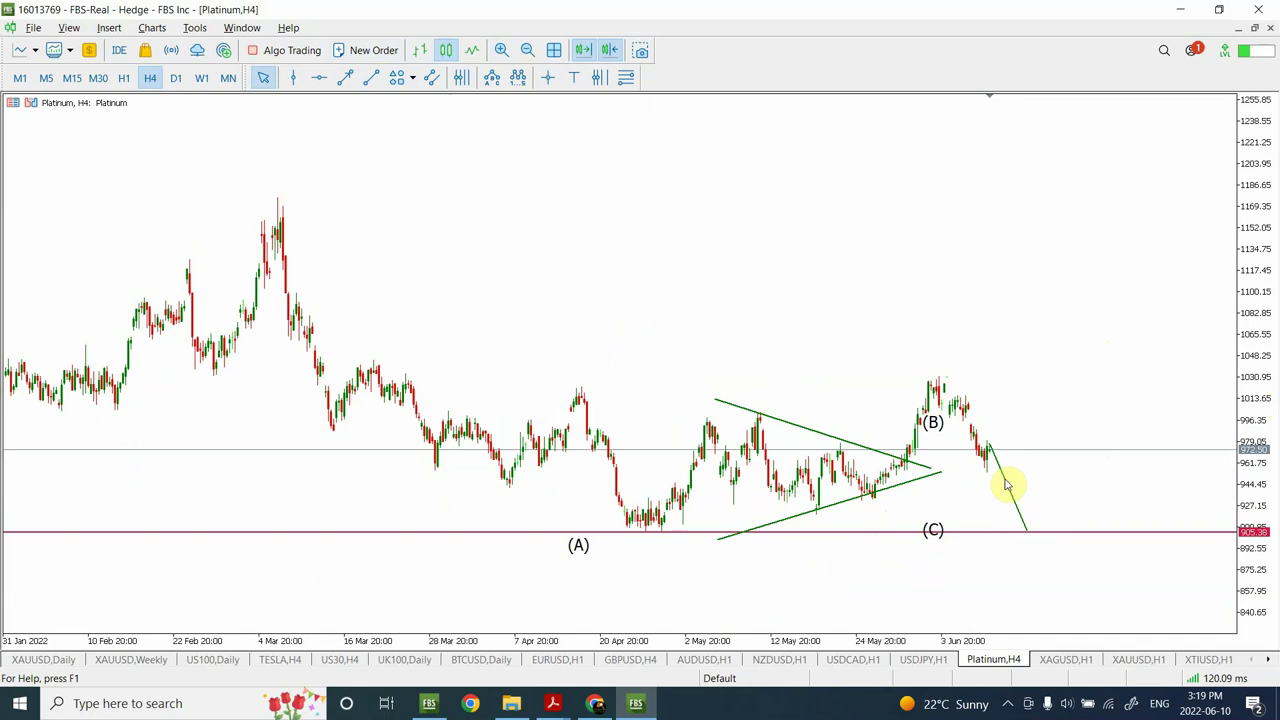
{"action": "left_click", "coordinate": [527, 50]}
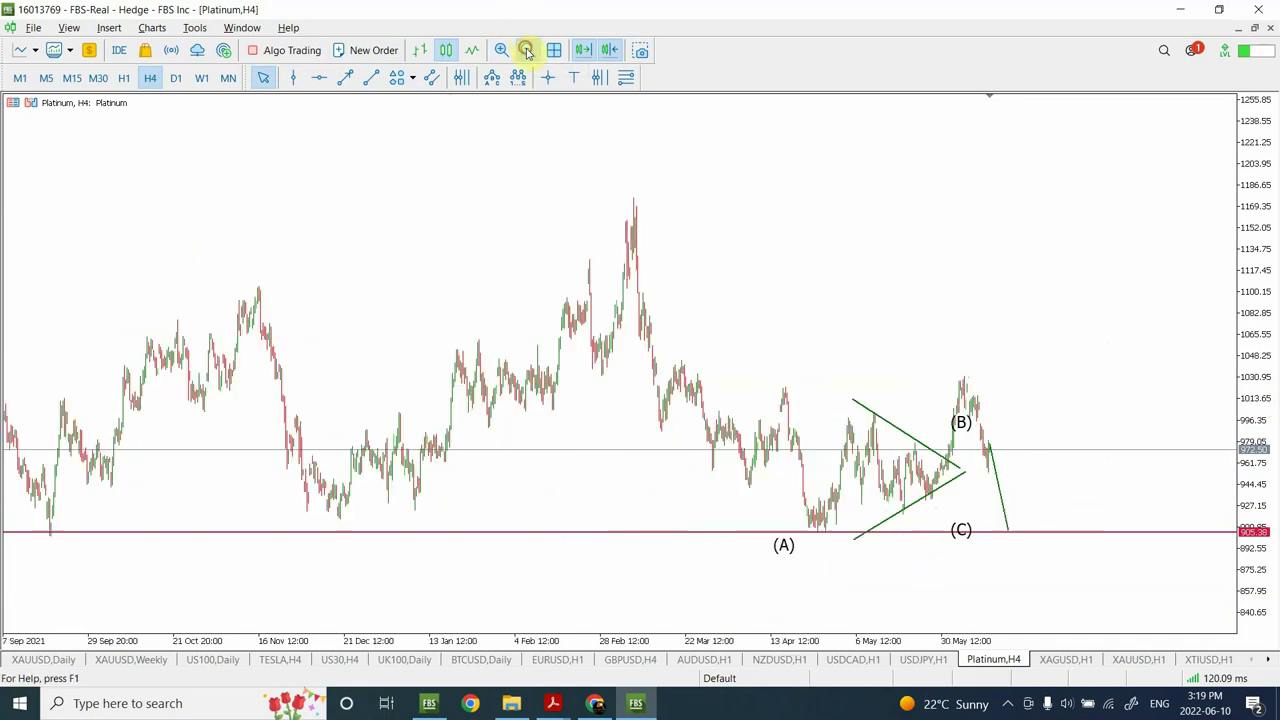
{"action": "left_click", "coordinate": [527, 50]}
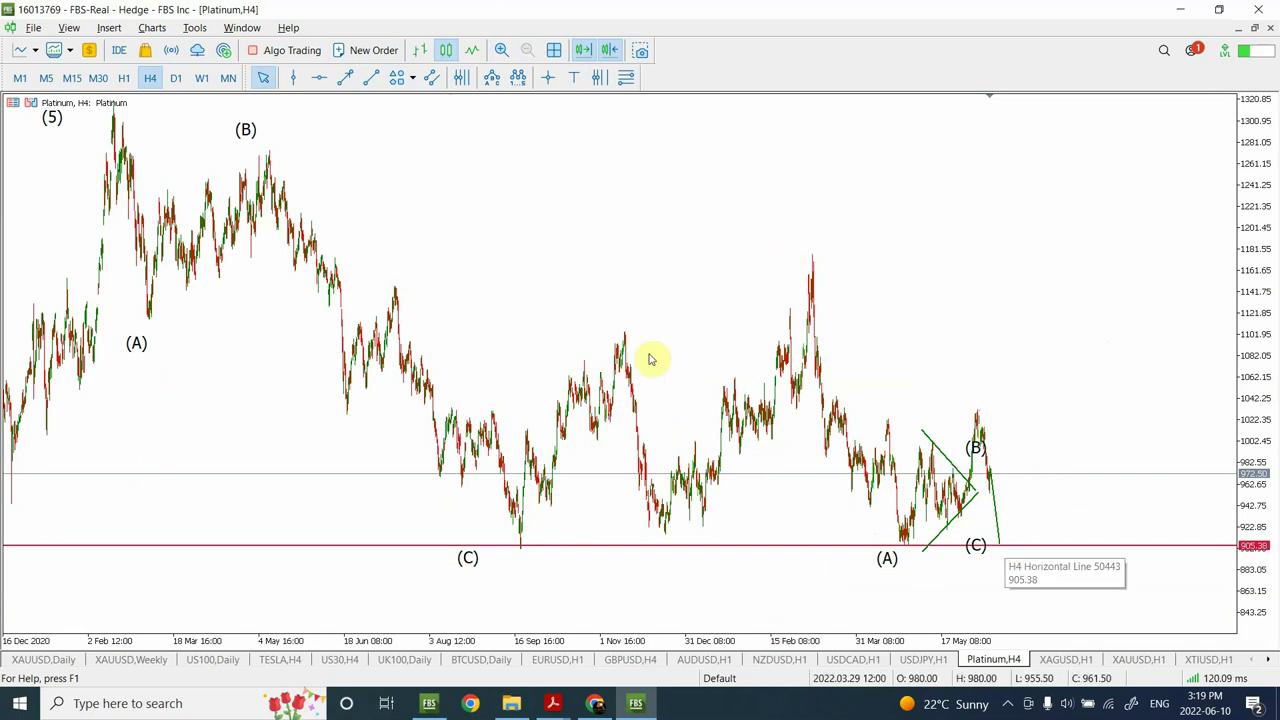
{"action": "left_click", "coordinate": [174, 78]}
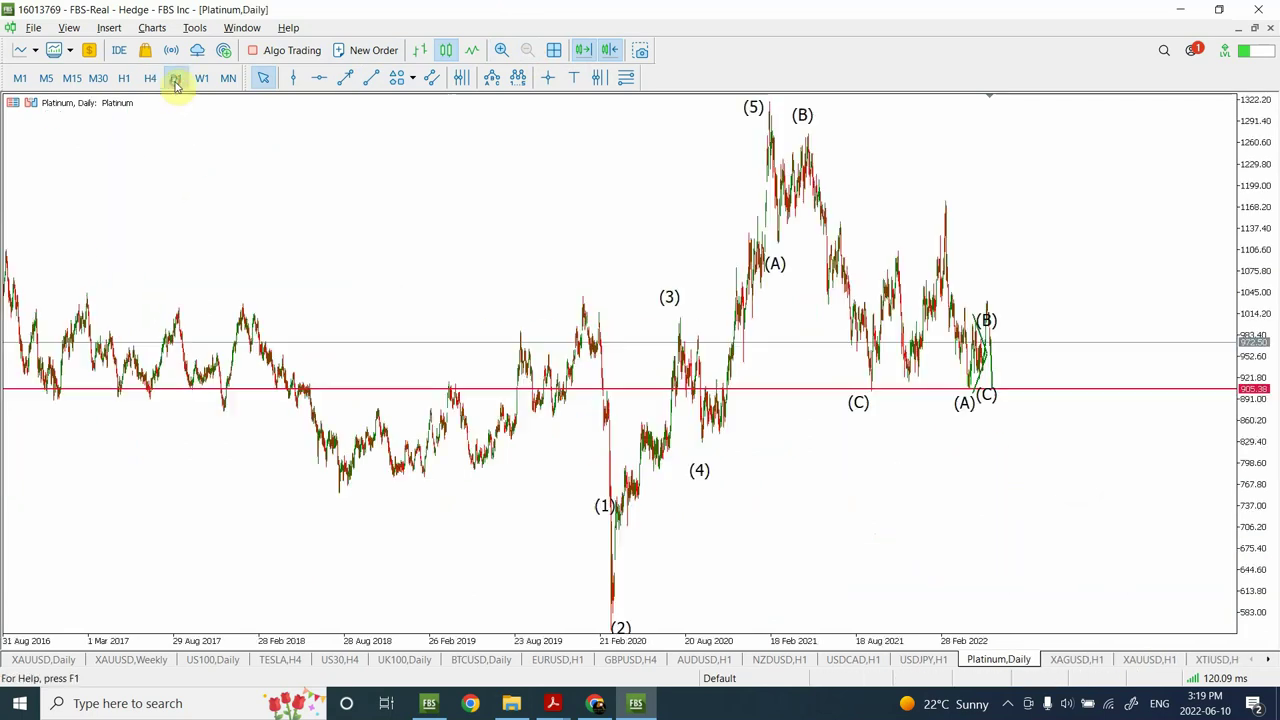
{"action": "left_click", "coordinate": [990, 392]}
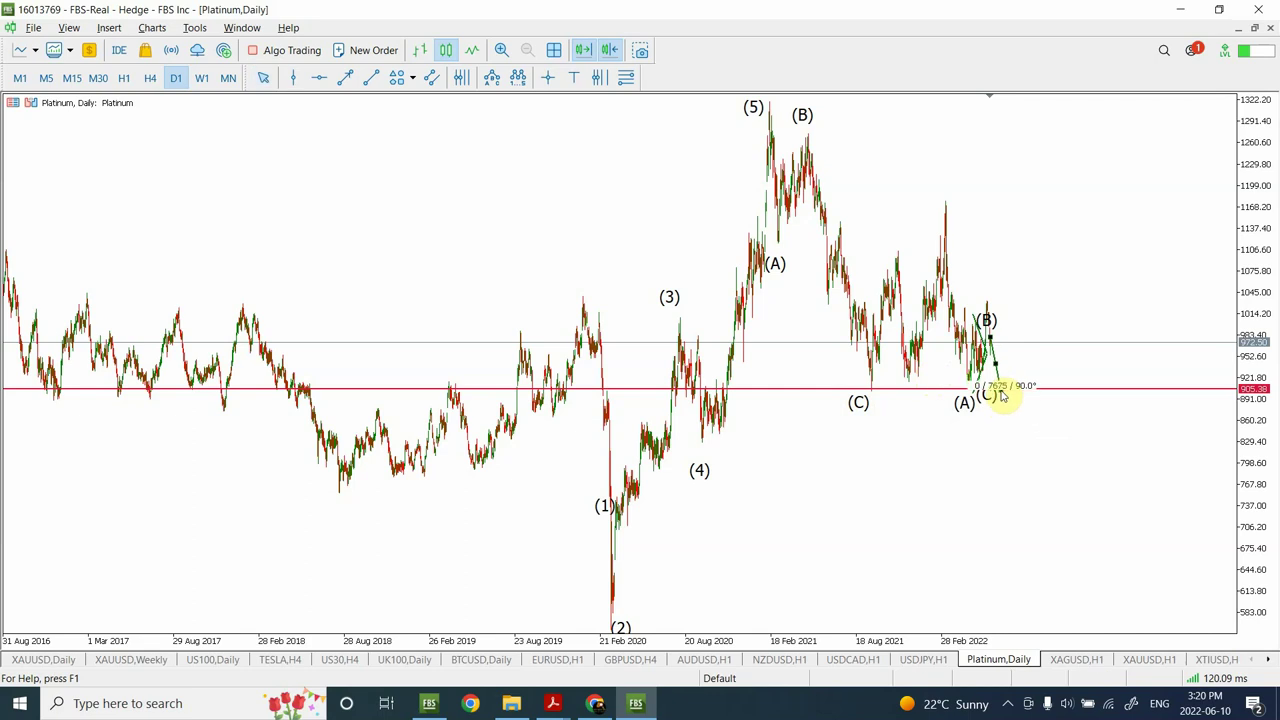
{"action": "left_click", "coordinate": [1000, 389]}
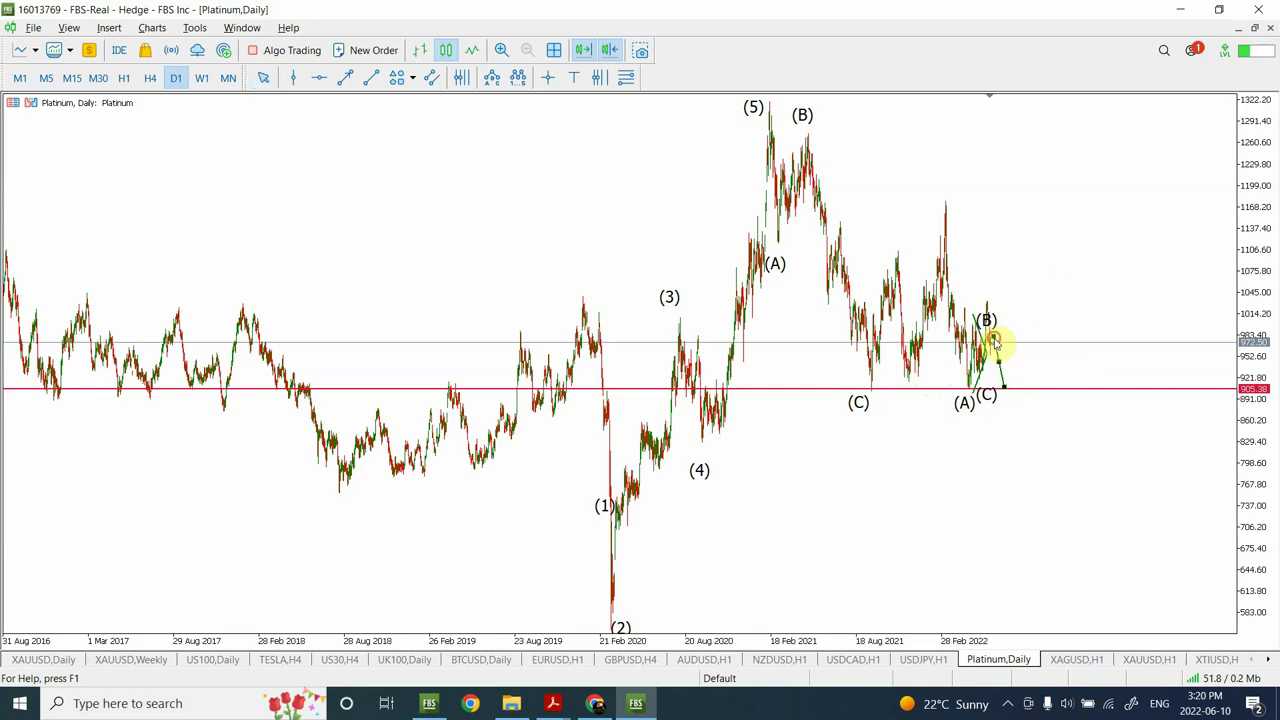
Open the XAGUSD chart on the H4 timeframe and delete the Fibonacci levels over the recent price action
{"action": "left_click", "coordinate": [1076, 660]}
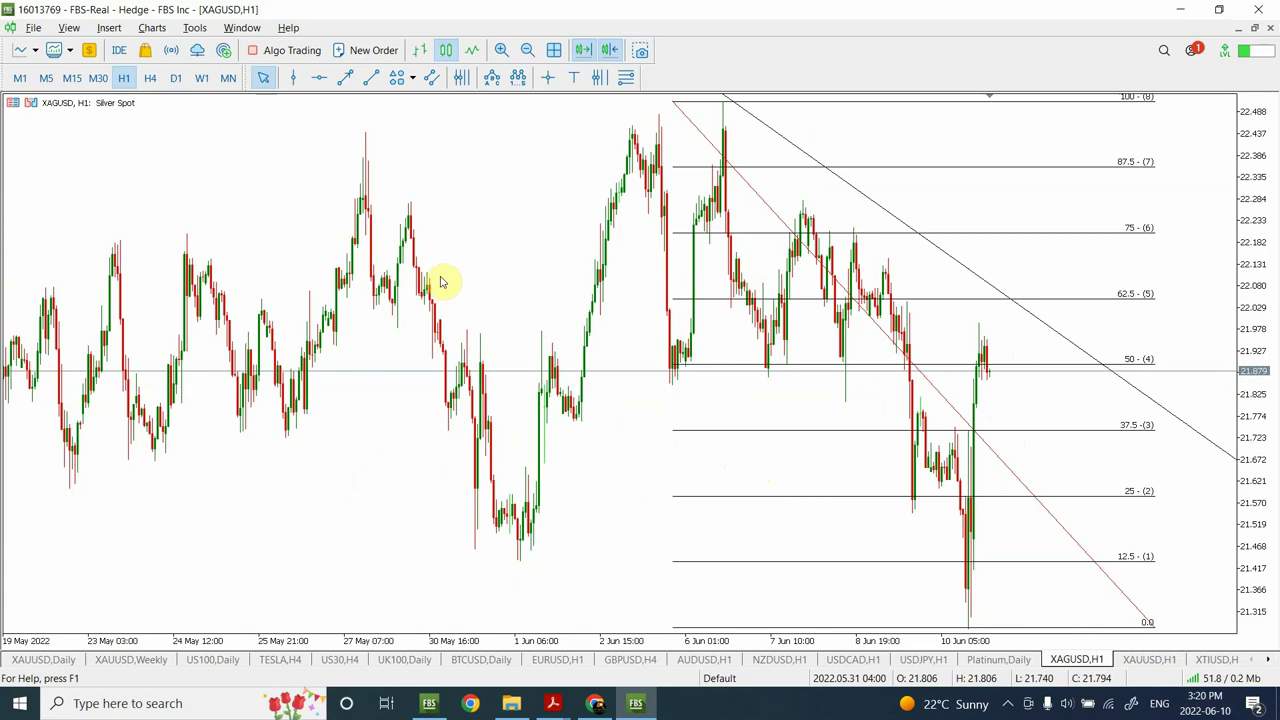
{"action": "left_click", "coordinate": [529, 51]}
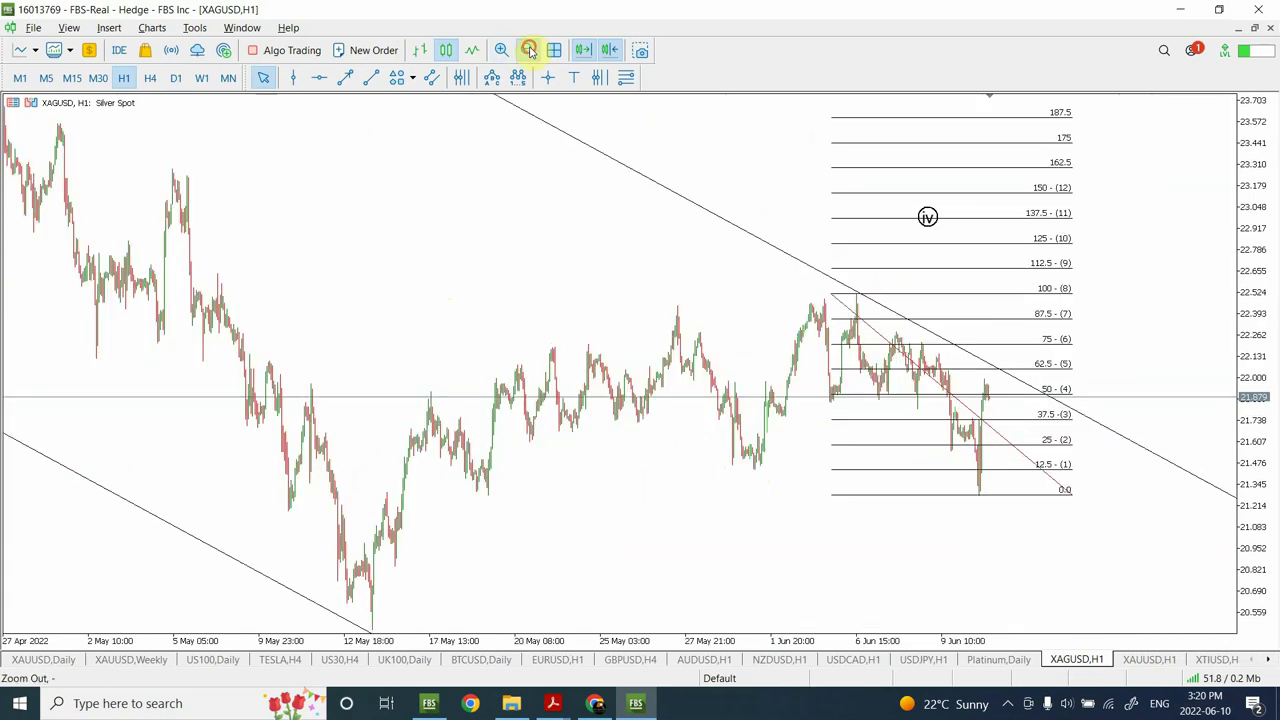
{"action": "left_click", "coordinate": [529, 51]}
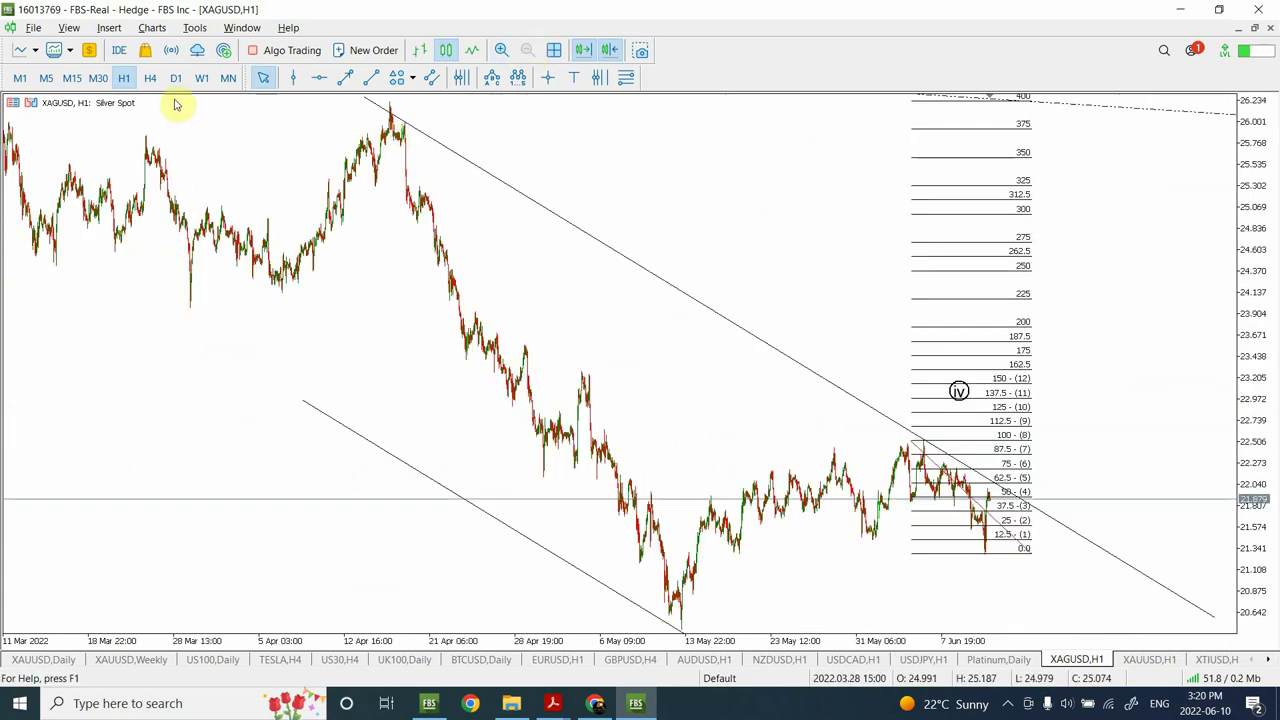
{"action": "left_click", "coordinate": [150, 80]}
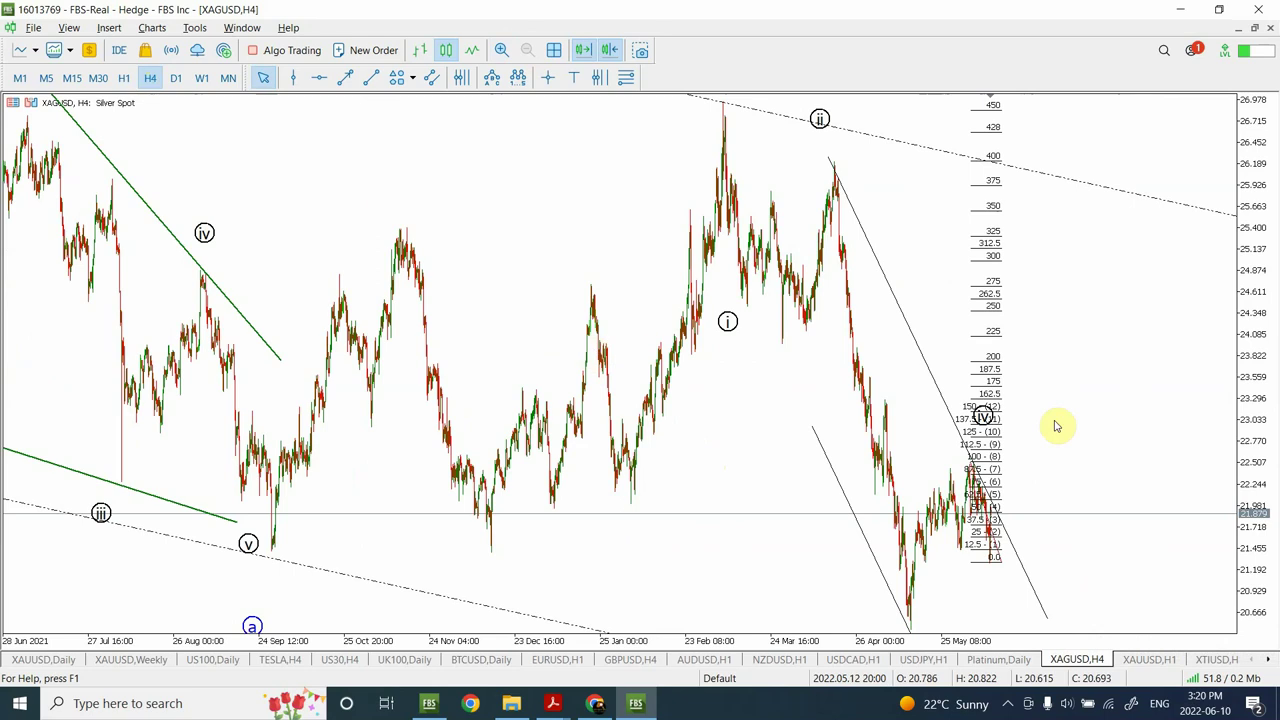
{"action": "left_click_drag", "start_coordinate": [1268, 400], "coordinate": [1257, 514]}
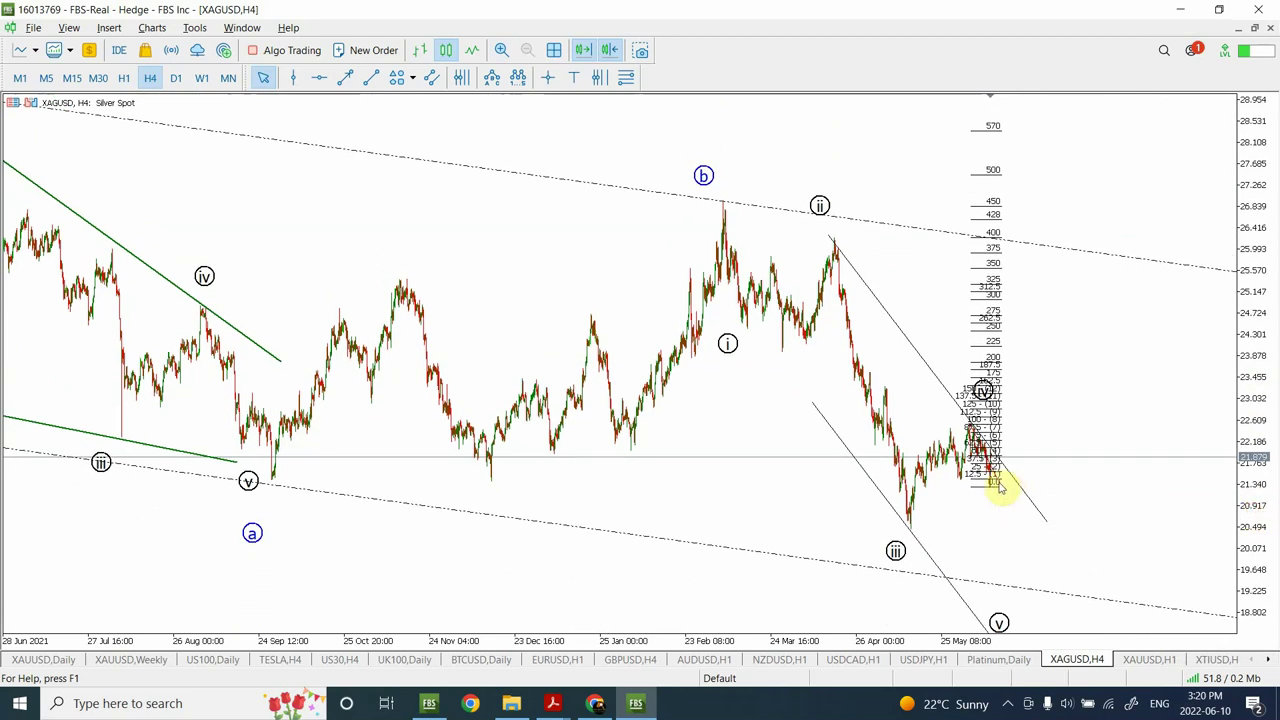
{"action": "key", "text": "Delete"}
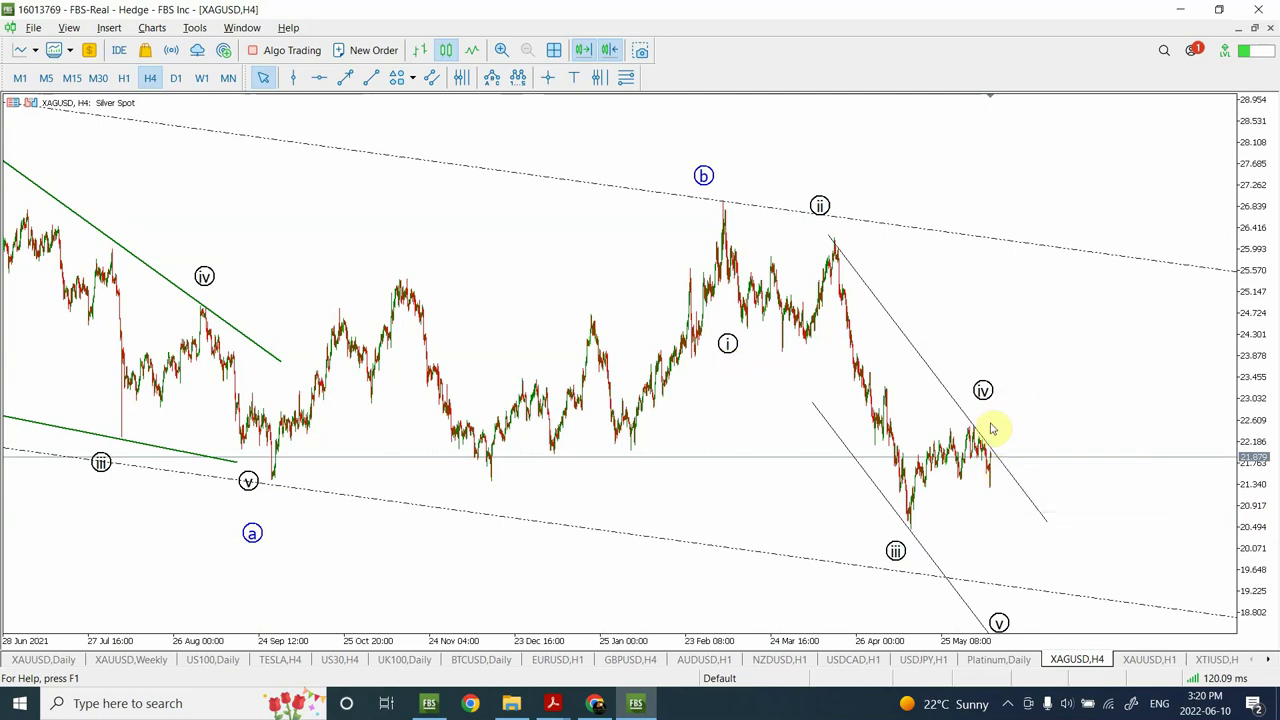
Draw a descending XAGUSD projection line from the latest price at about 21.8 down to about 18.9, near the wave v label
{"action": "left_click", "coordinate": [372, 86]}
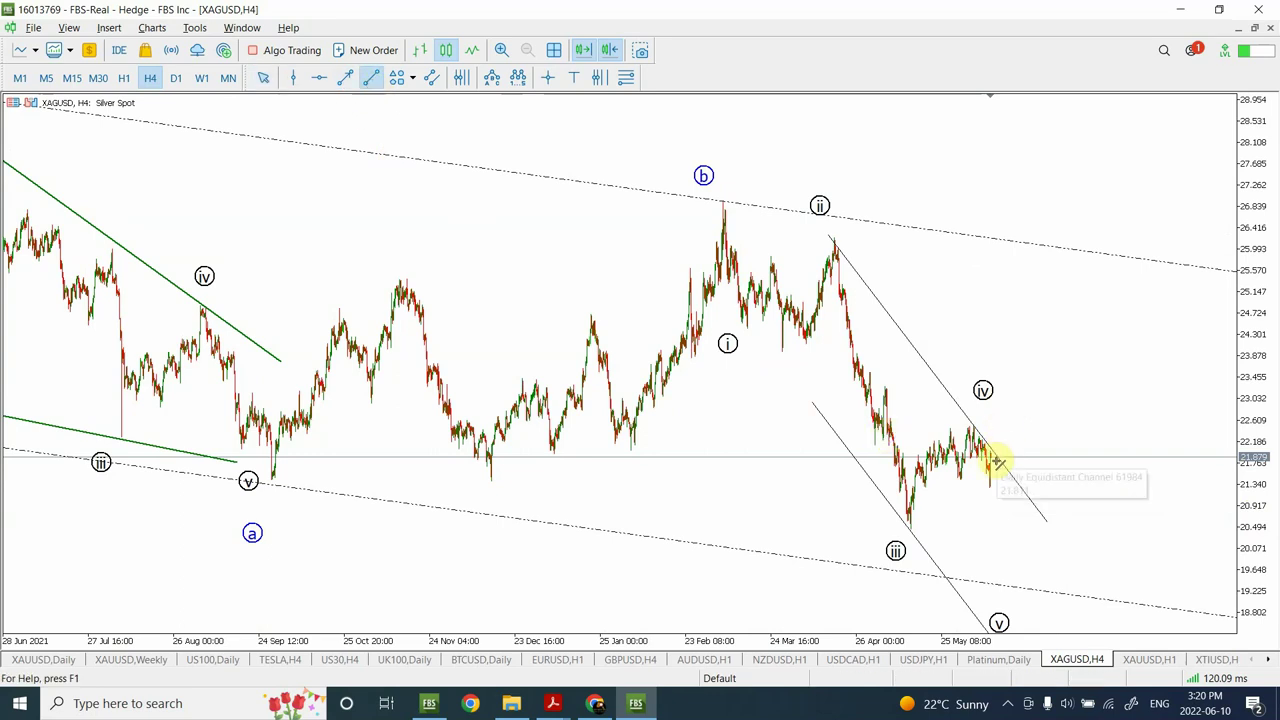
{"action": "left_click_drag", "start_coordinate": [995, 461], "coordinate": [1016, 604]}
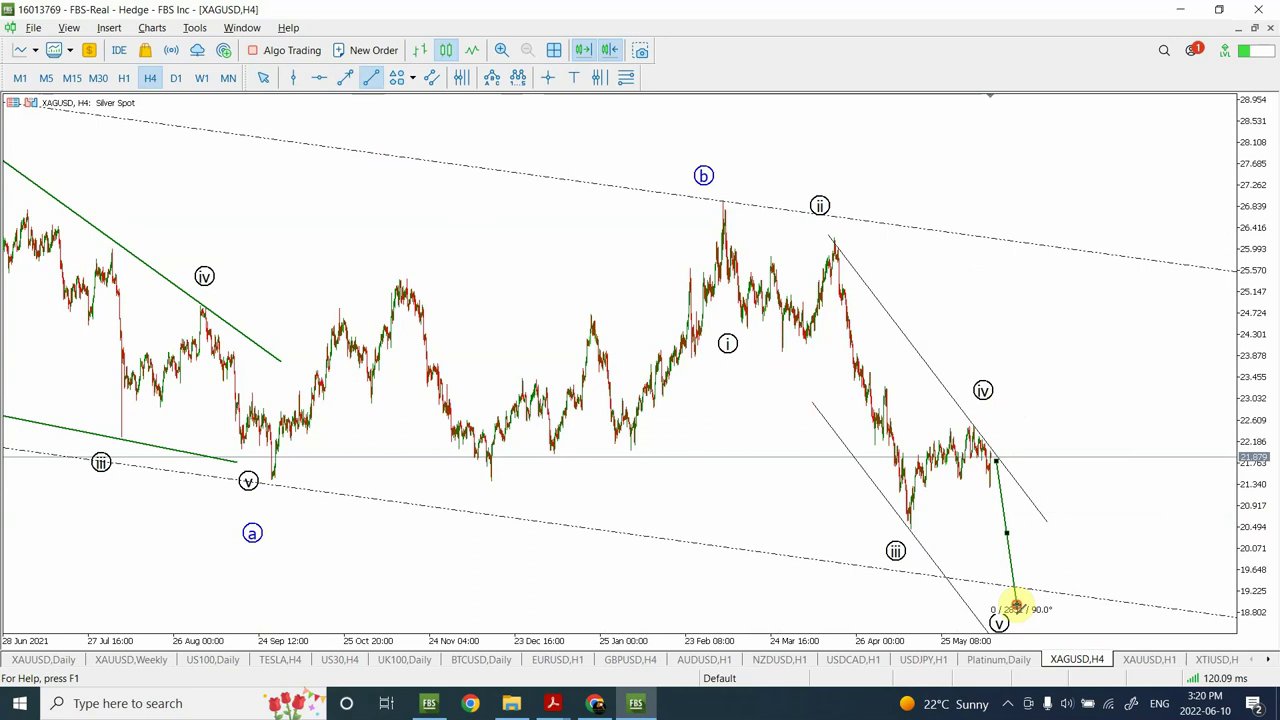
{"action": "left_click_drag", "start_coordinate": [1016, 604], "coordinate": [1016, 604]}
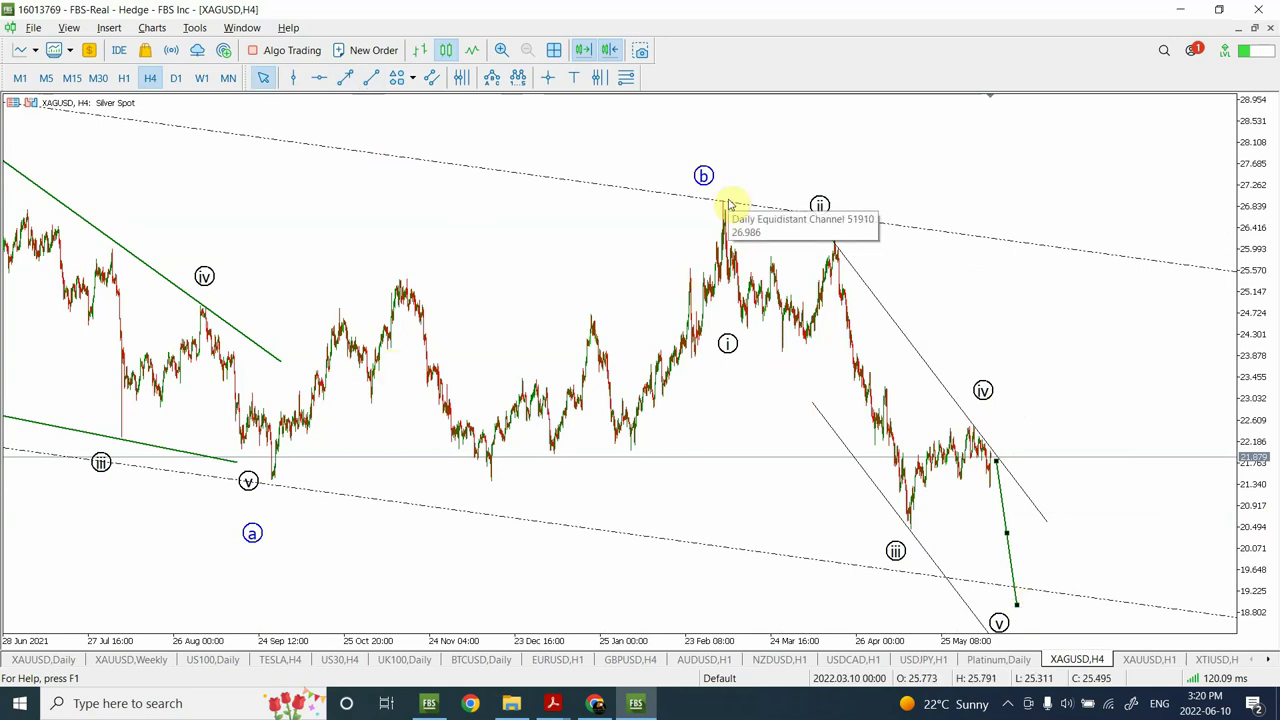
Examine the XAGUSD wave structure, channel and projection line on the daily, H1, H4, M15 and M5 timeframes
{"action": "left_click", "coordinate": [175, 78]}
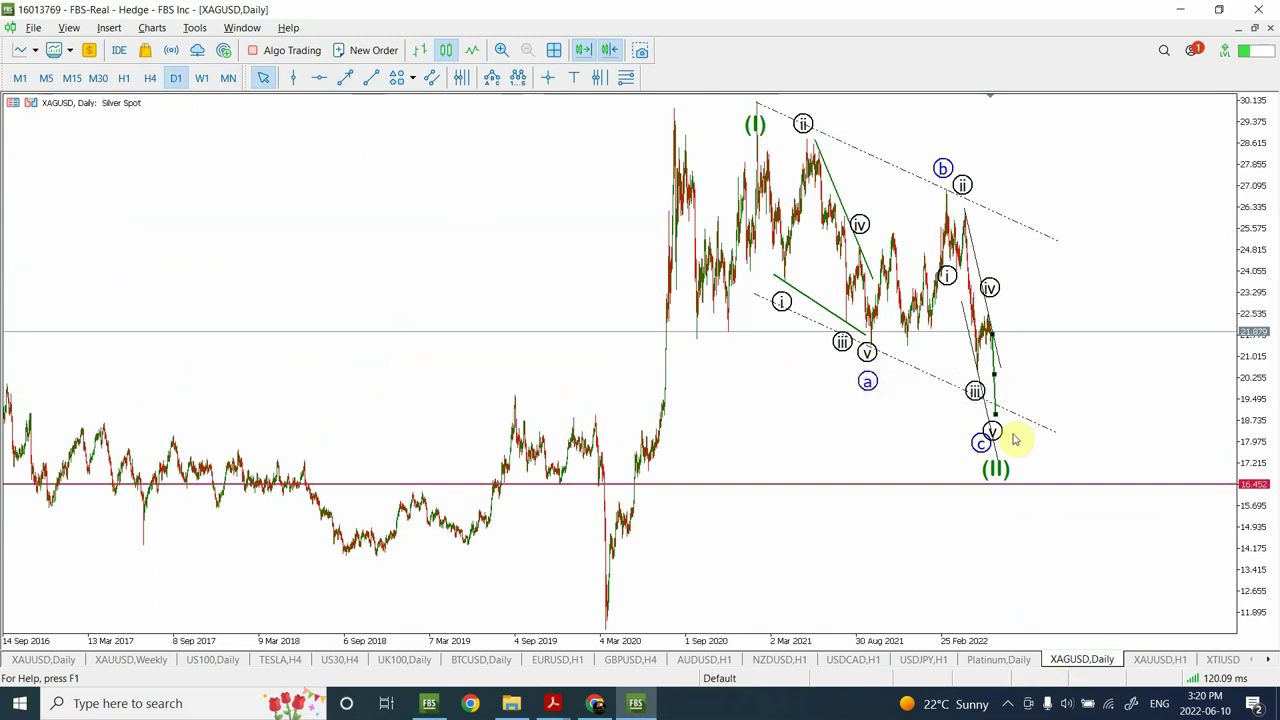
{"action": "left_click", "coordinate": [998, 391]}
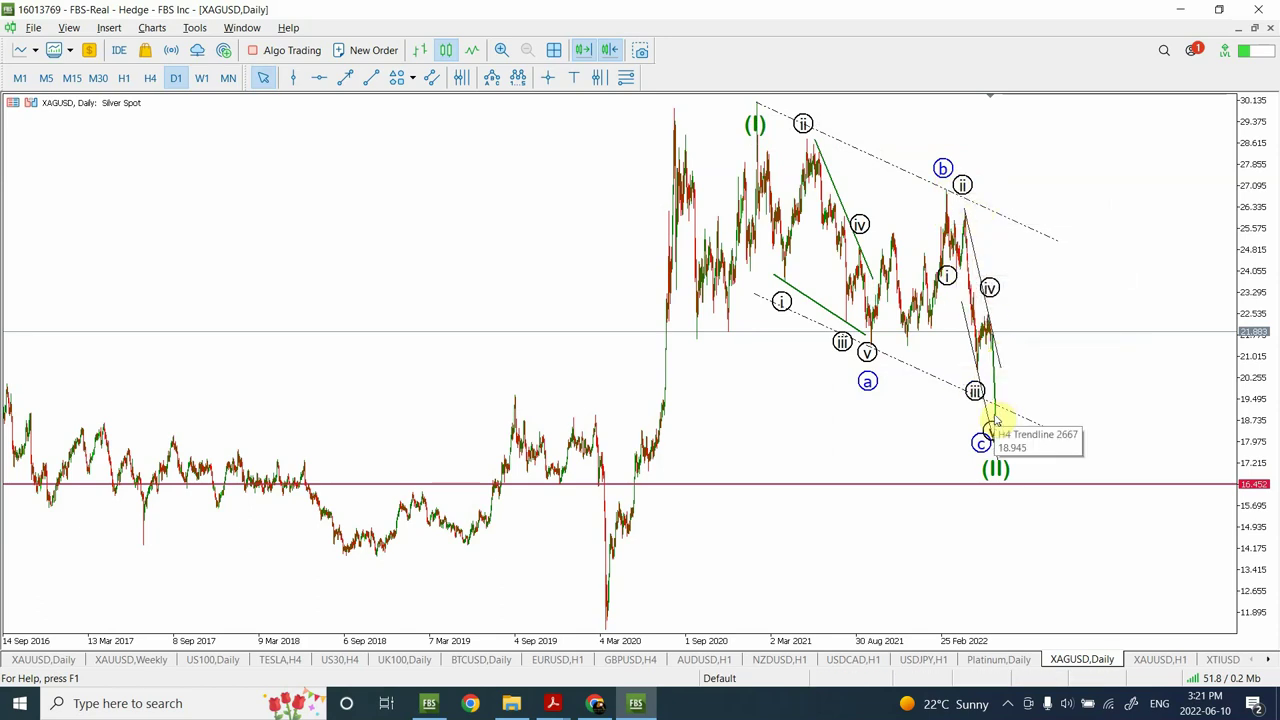
{"action": "left_click", "coordinate": [122, 78]}
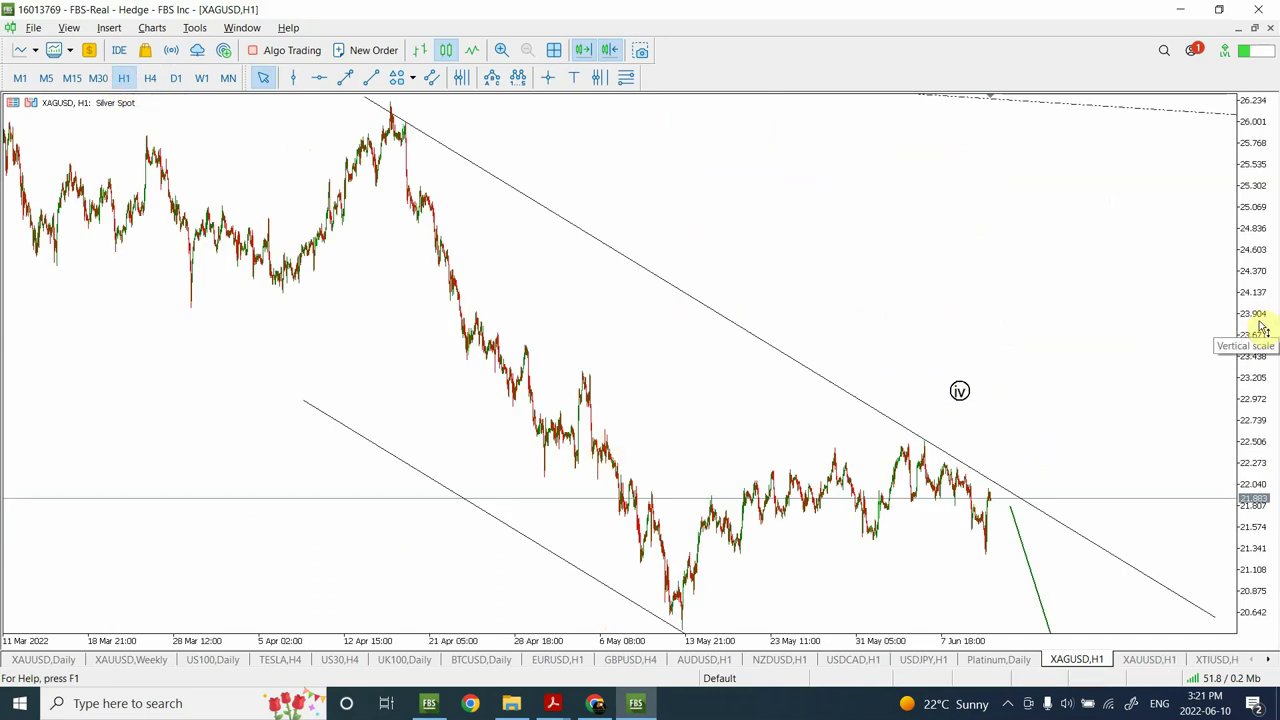
{"action": "left_click", "coordinate": [150, 78]}
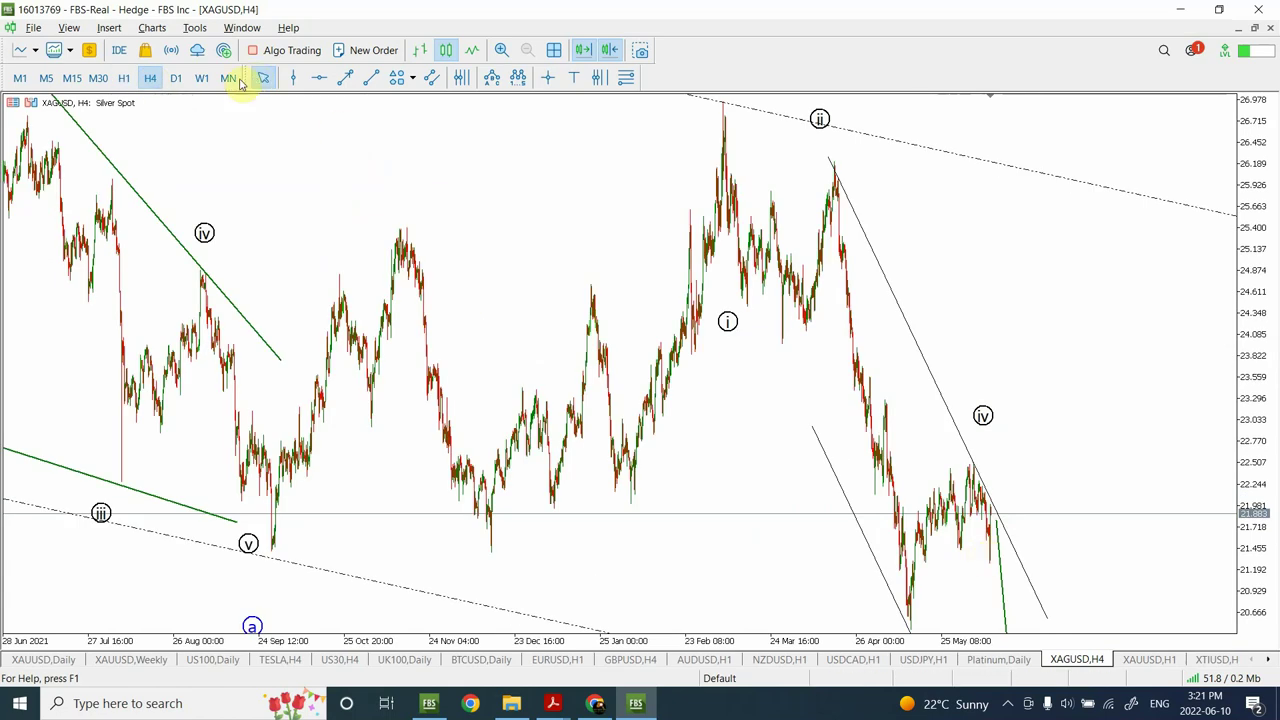
{"action": "left_click", "coordinate": [71, 80]}
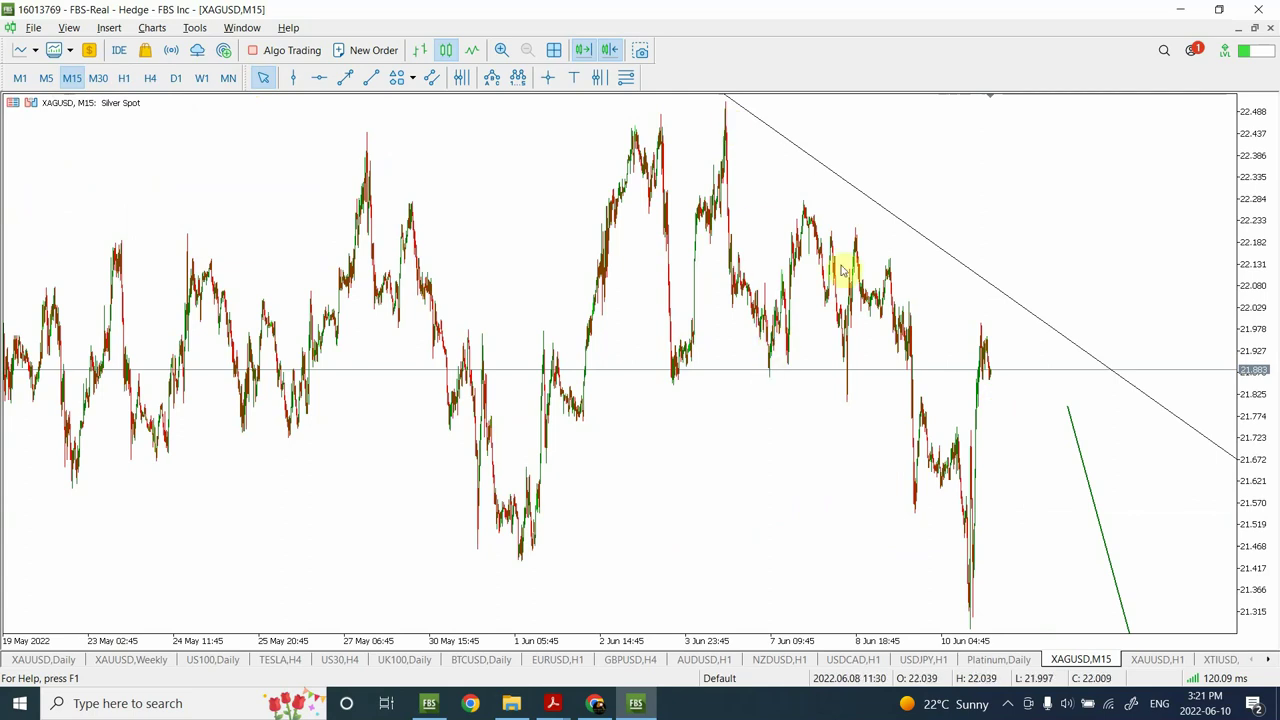
{"action": "mouse_move", "coordinate": [856, 255]}
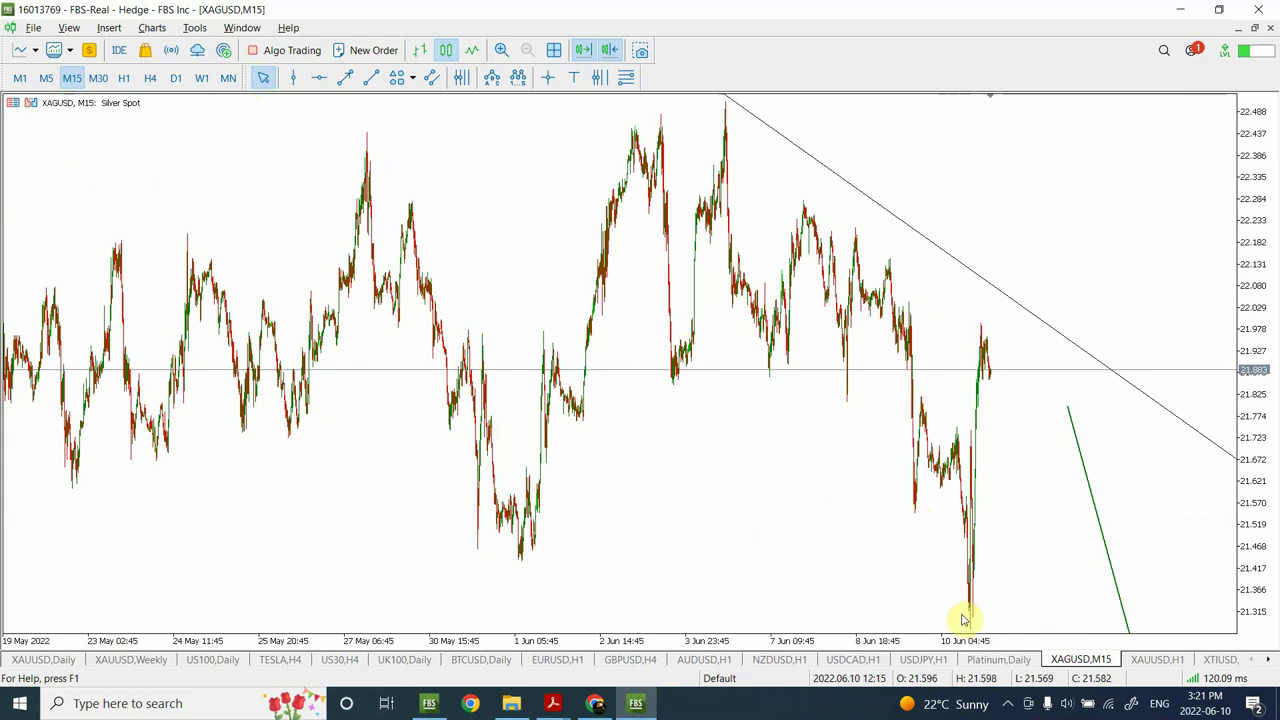
{"action": "left_click", "coordinate": [46, 78]}
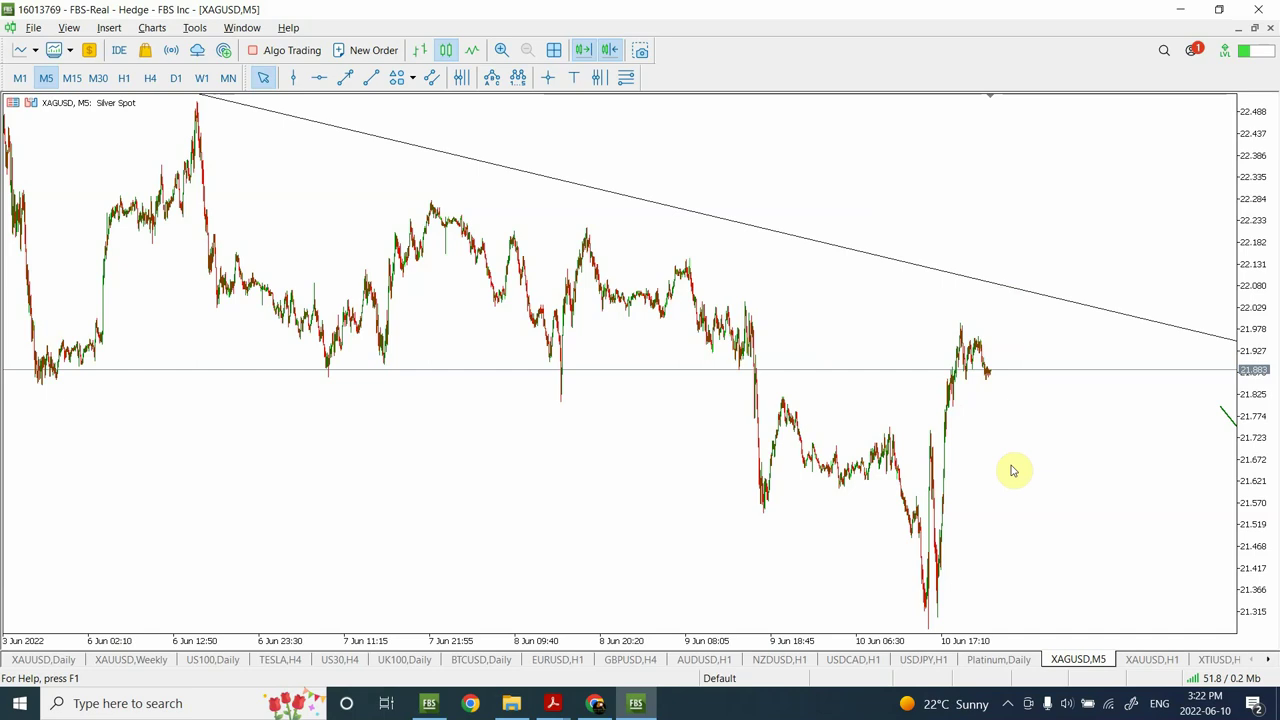
On the XAUUSD H1 chart, move the blue wave label (b) under the 10 June low and (c) above the latest high
{"action": "left_click", "coordinate": [1150, 660]}
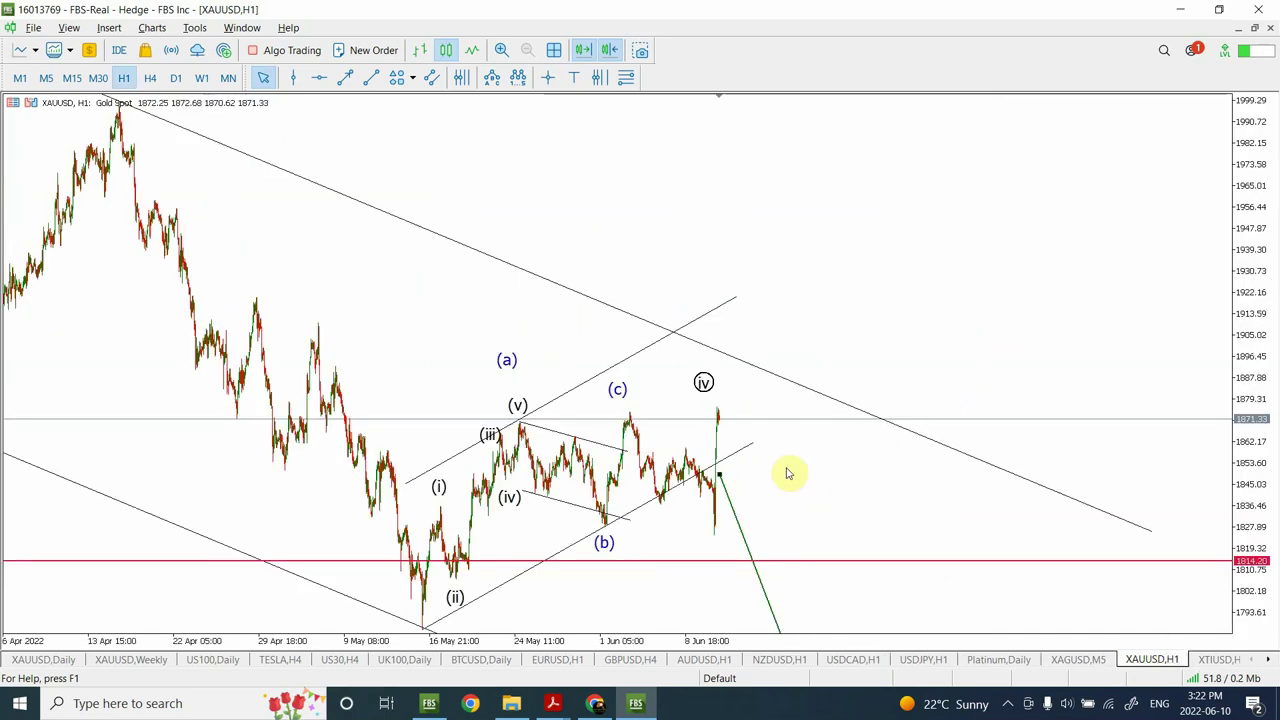
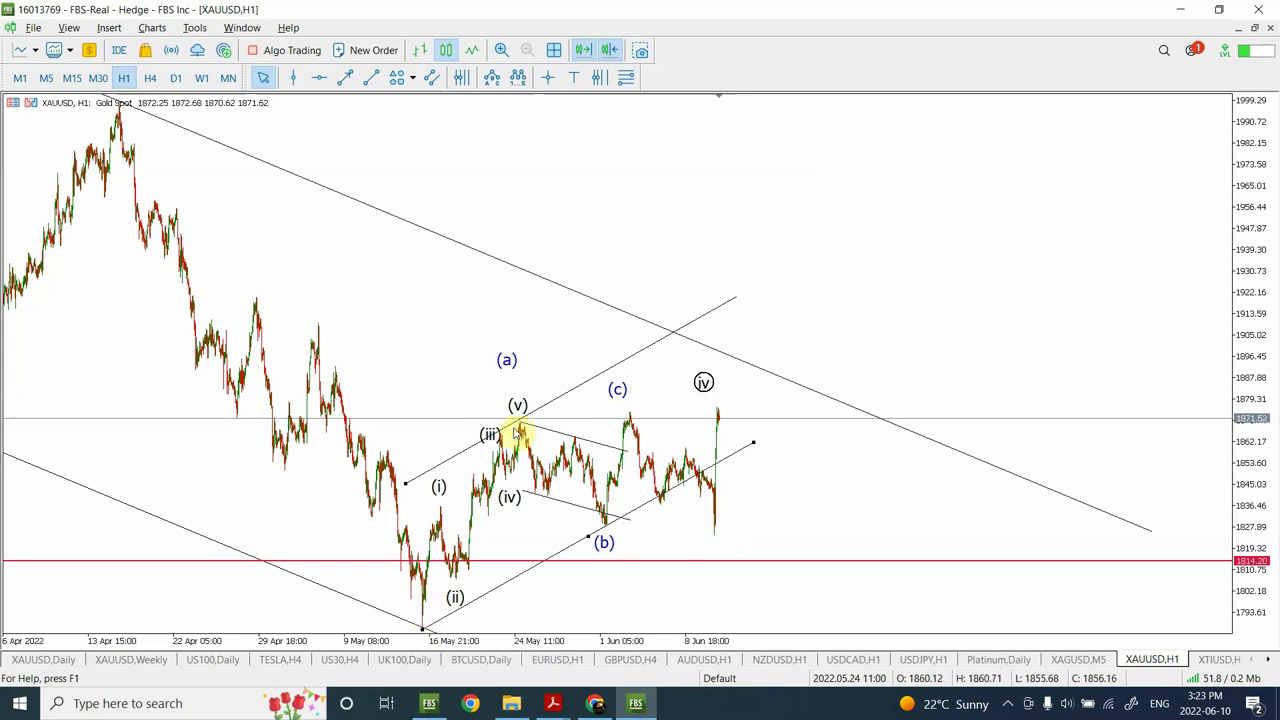
{"action": "double_click", "coordinate": [604, 523]}
{"action": "left_click_drag", "start_coordinate": [604, 523], "coordinate": [712, 524]}
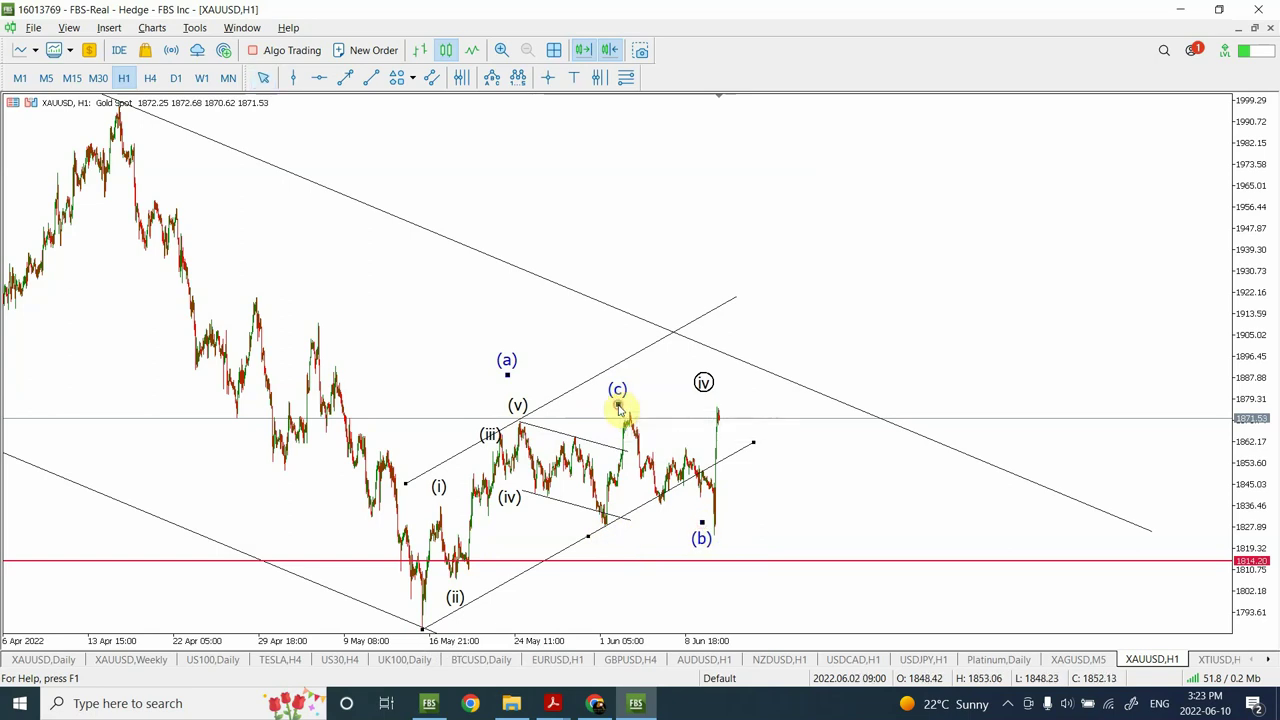
{"action": "left_click_drag", "start_coordinate": [619, 408], "coordinate": [738, 397]}
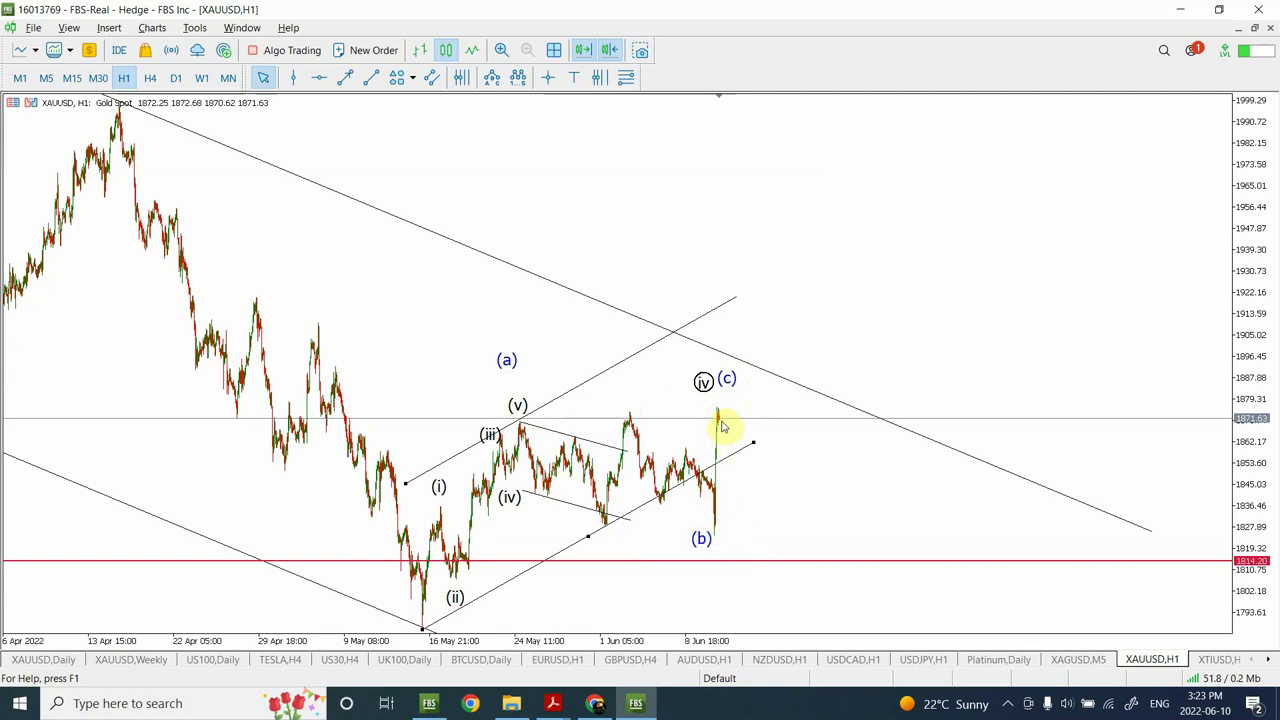
Refit the ascending XAUUSD channel to the mid-May and 10 June lows and the wave (v) high, and open the M5 timeframe
{"action": "left_click_drag", "start_coordinate": [757, 443], "coordinate": [827, 497]}
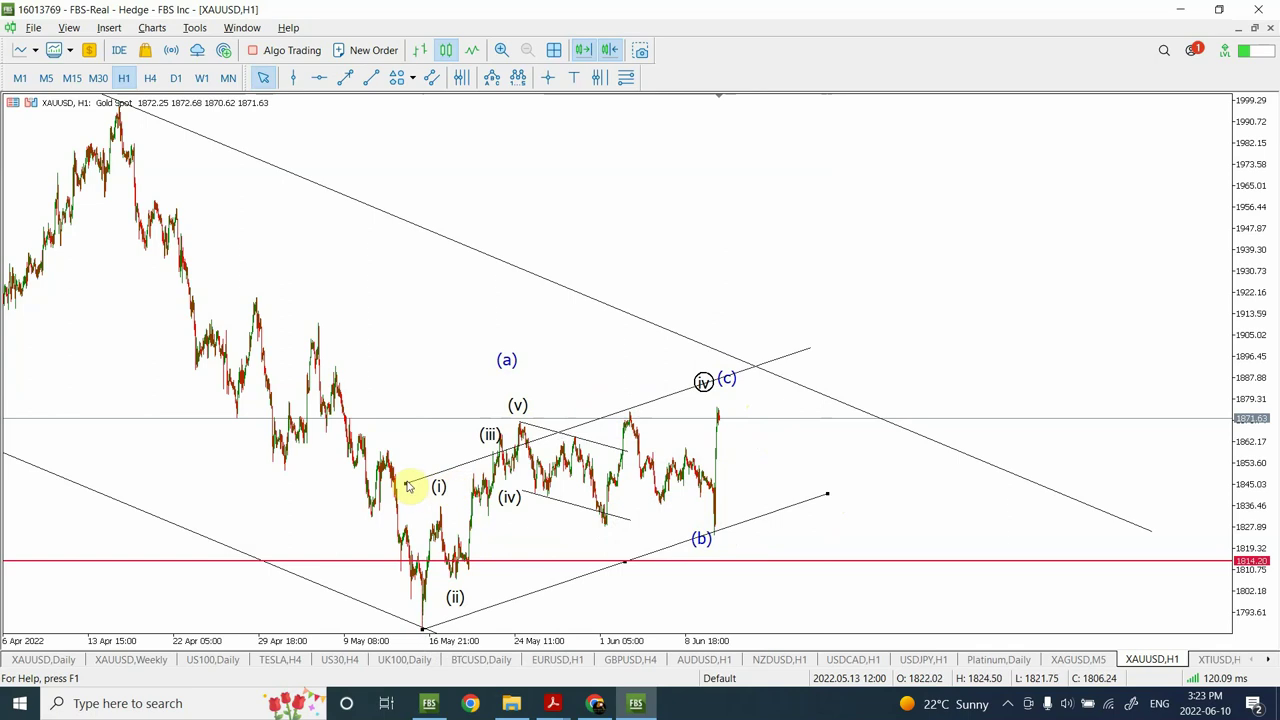
{"action": "left_click_drag", "start_coordinate": [407, 485], "coordinate": [418, 458]}
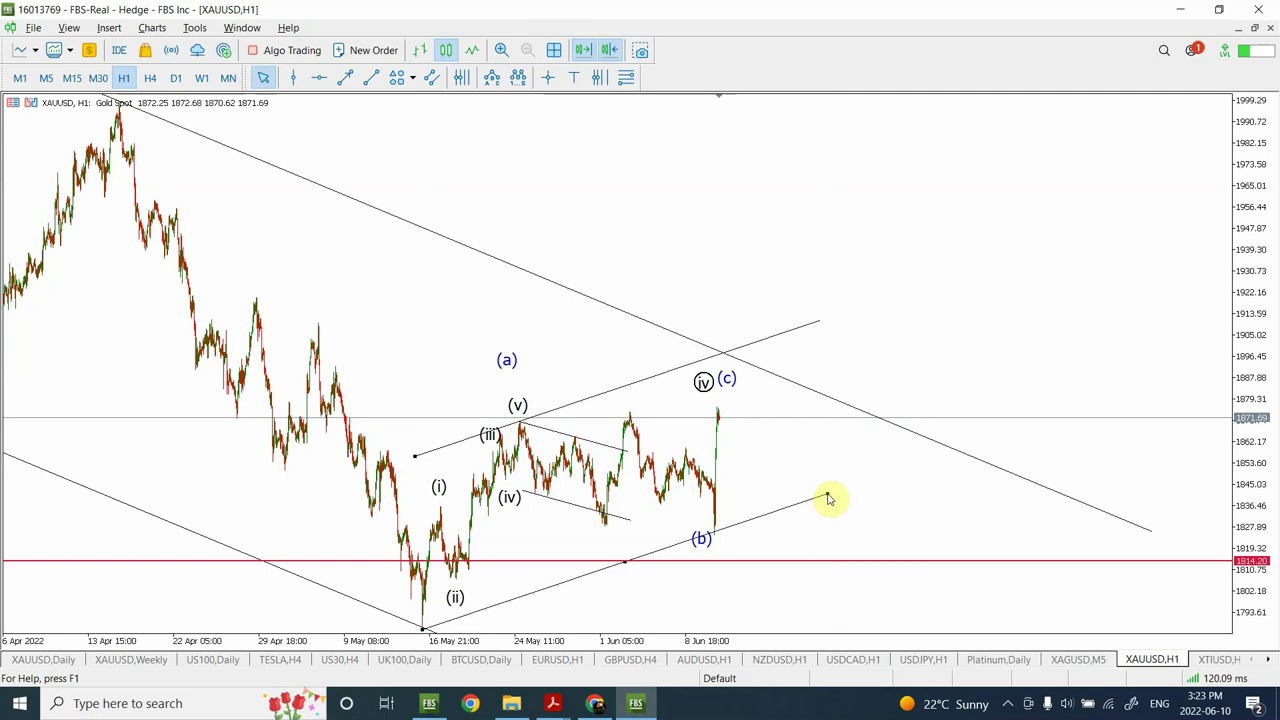
{"action": "left_click_drag", "start_coordinate": [829, 499], "coordinate": [829, 500]}
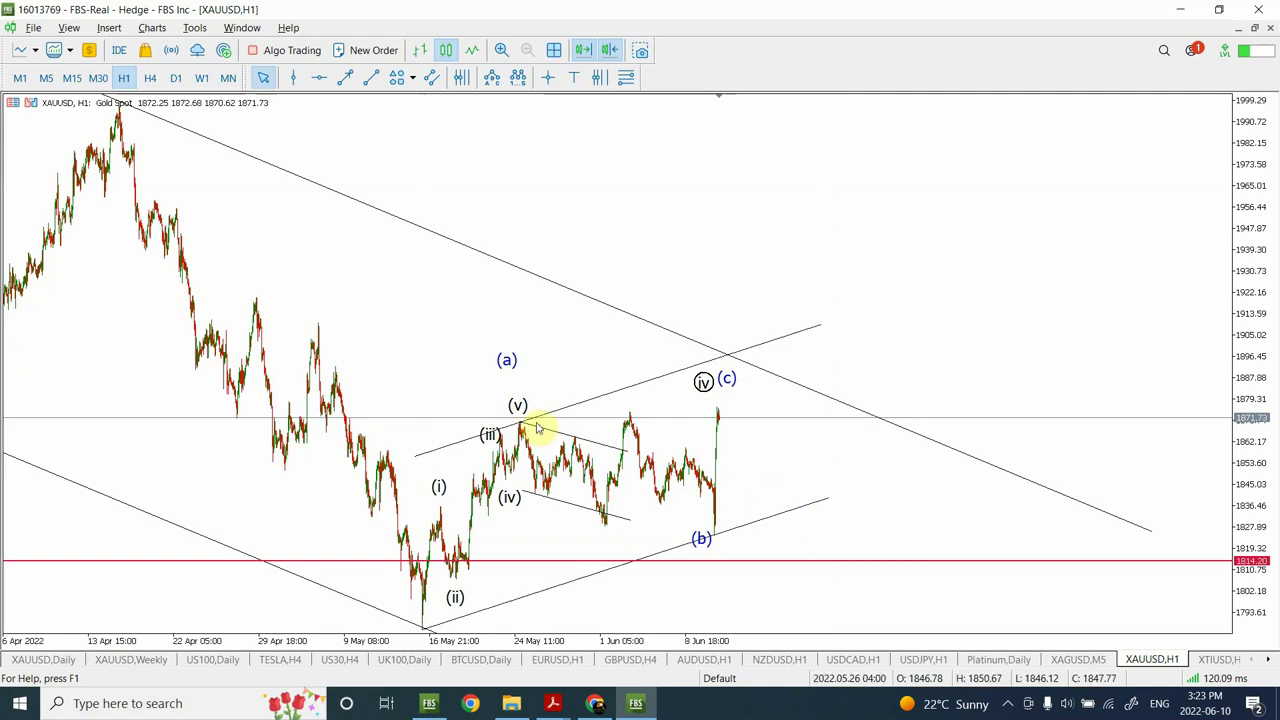
{"action": "left_click", "coordinate": [46, 79]}
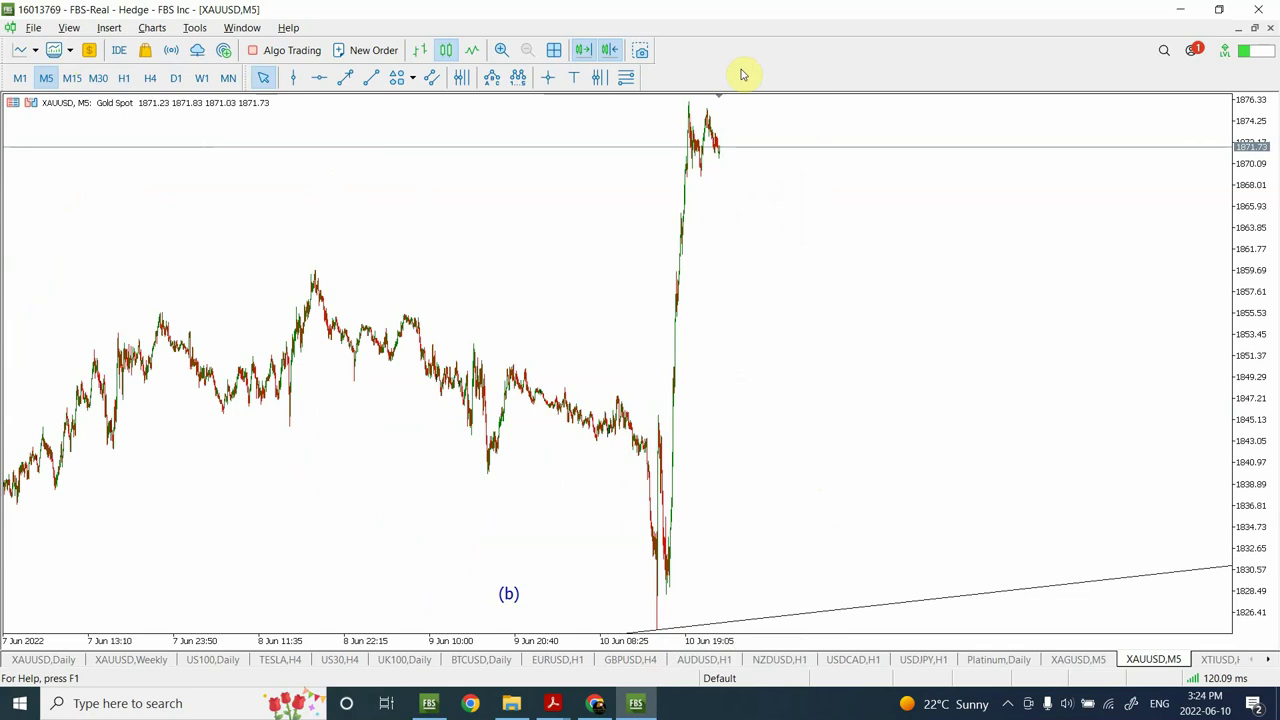
On the XAUUSD M5 chart, add horizontal lines at 1870.62 and 1878.13, just below and above the latest price swing
{"action": "left_click_drag", "start_coordinate": [1249, 225], "coordinate": [1250, 271]}
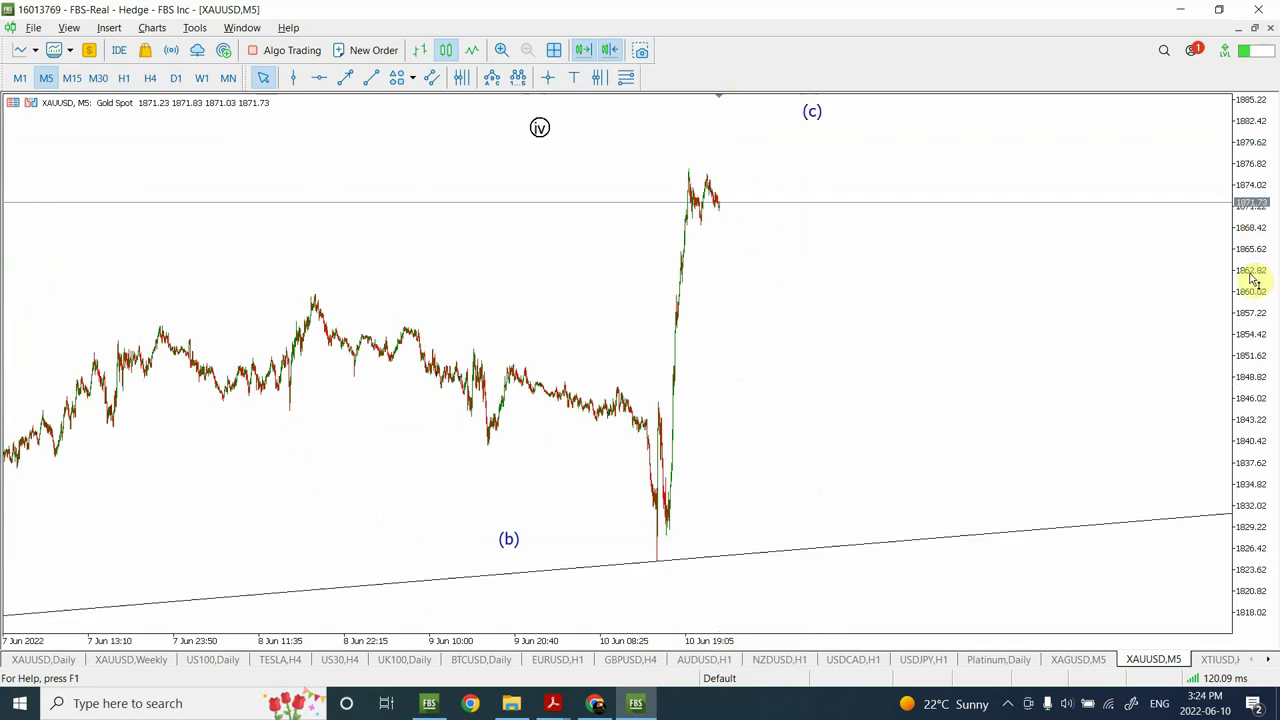
{"action": "left_click", "coordinate": [319, 77]}
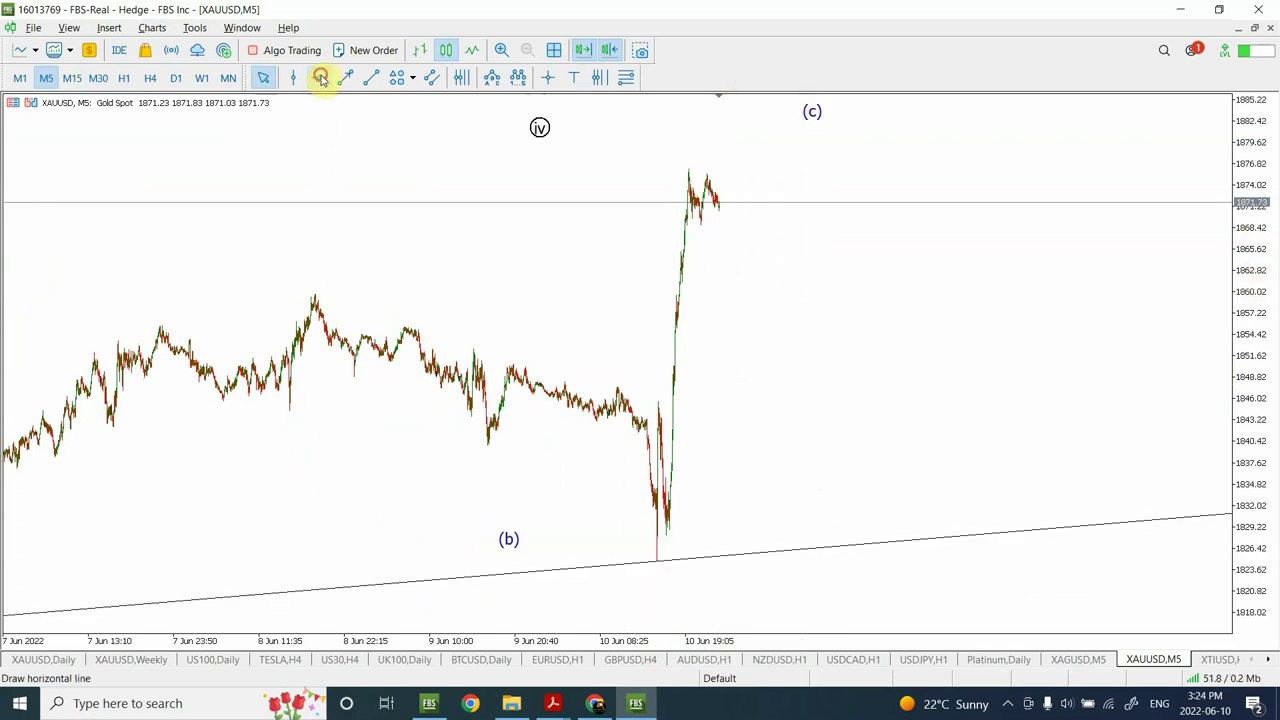
{"action": "left_click", "coordinate": [733, 211]}
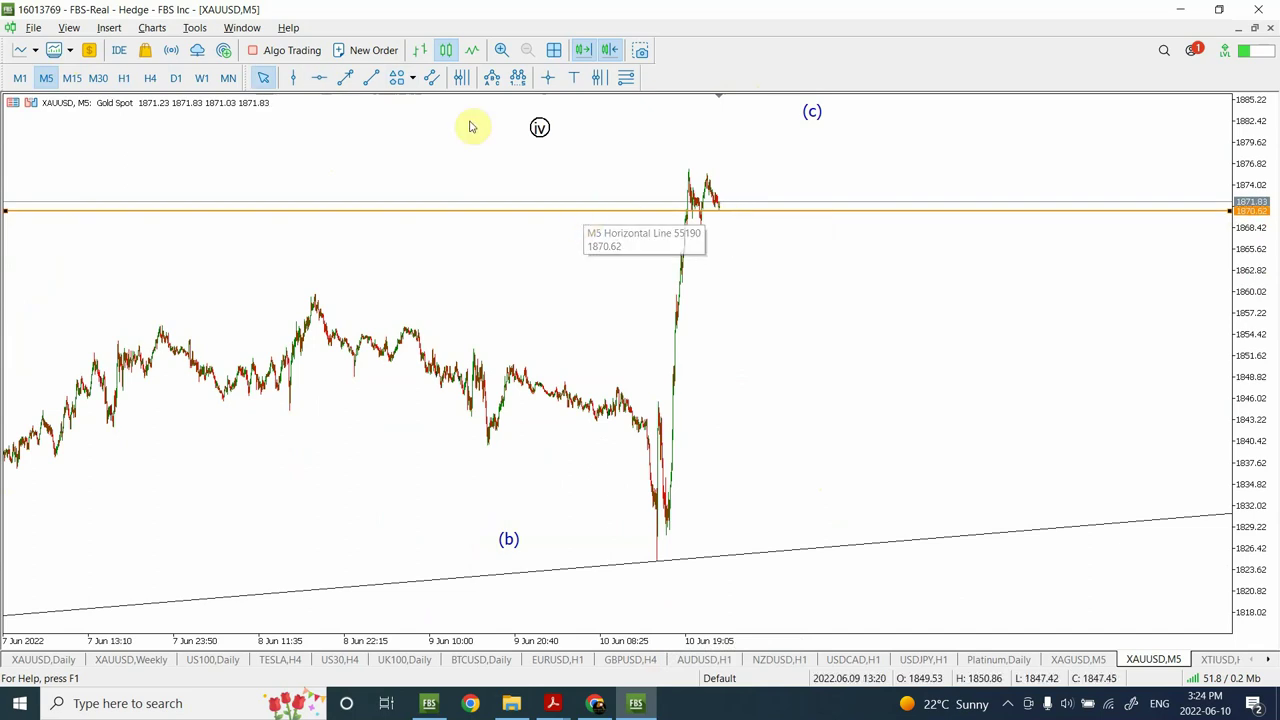
{"action": "left_click", "coordinate": [321, 77]}
{"action": "left_click_drag", "start_coordinate": [792, 188], "coordinate": [816, 156]}
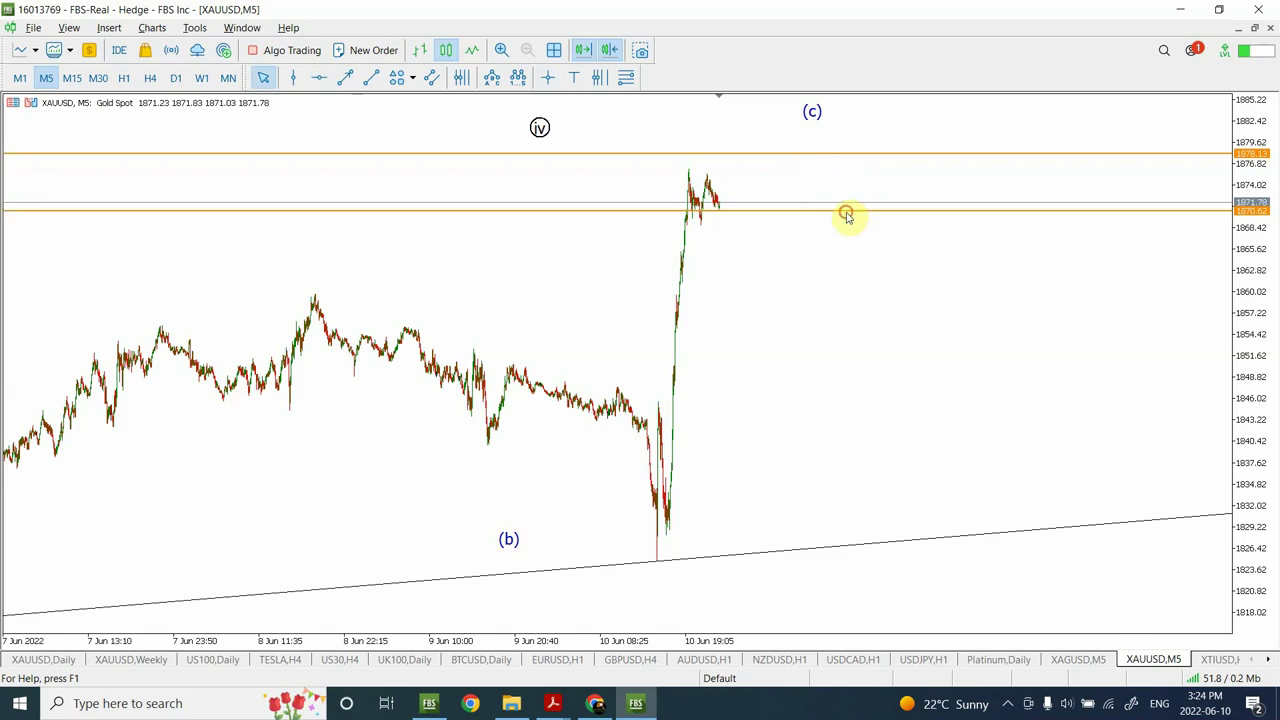
Examine the XAUUSD wave count, channels and horizontal levels on the M15, M30, H1, H4 and daily timeframes
{"action": "left_click", "coordinate": [73, 79]}
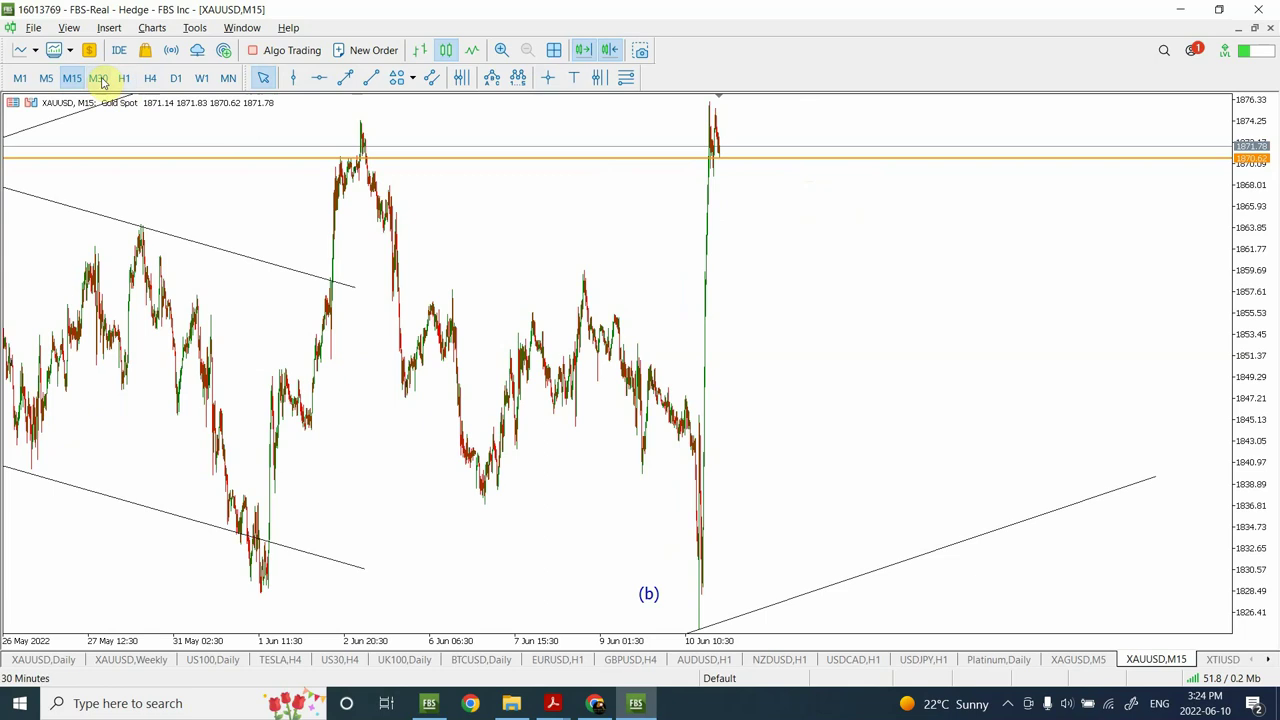
{"action": "left_click", "coordinate": [98, 79]}
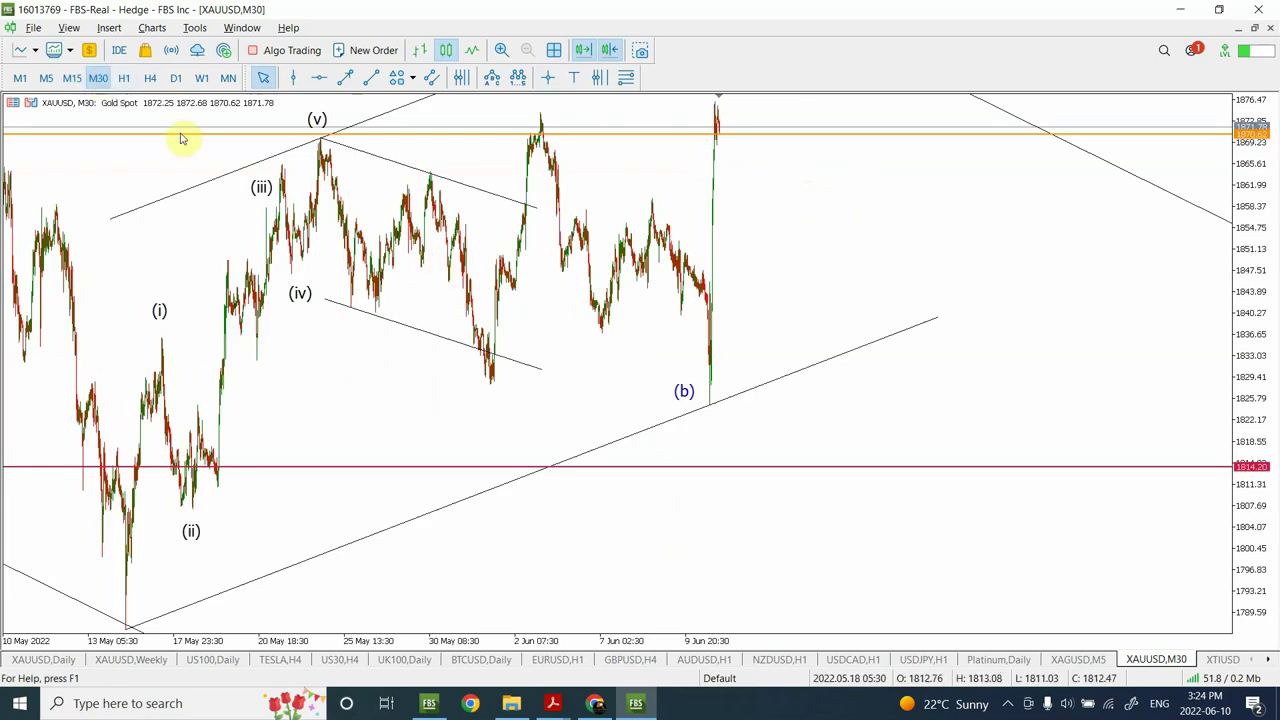
{"action": "left_click", "coordinate": [124, 80]}
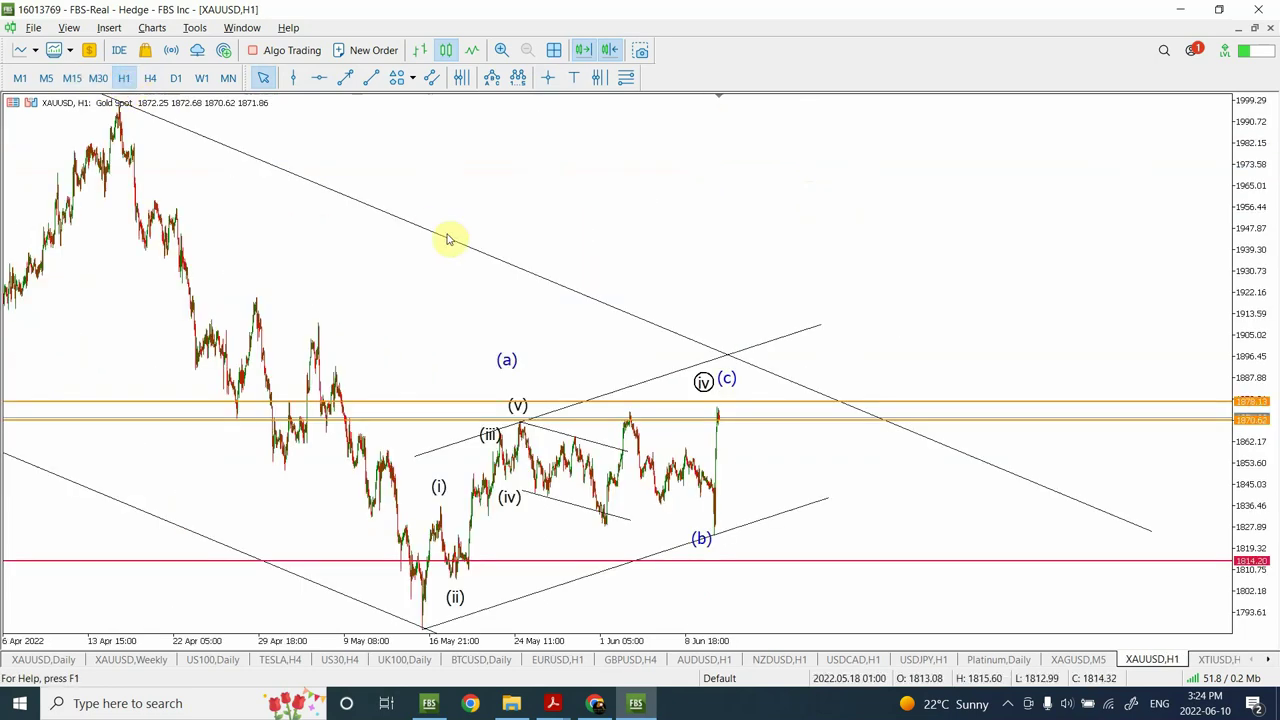
{"action": "left_click", "coordinate": [150, 78]}
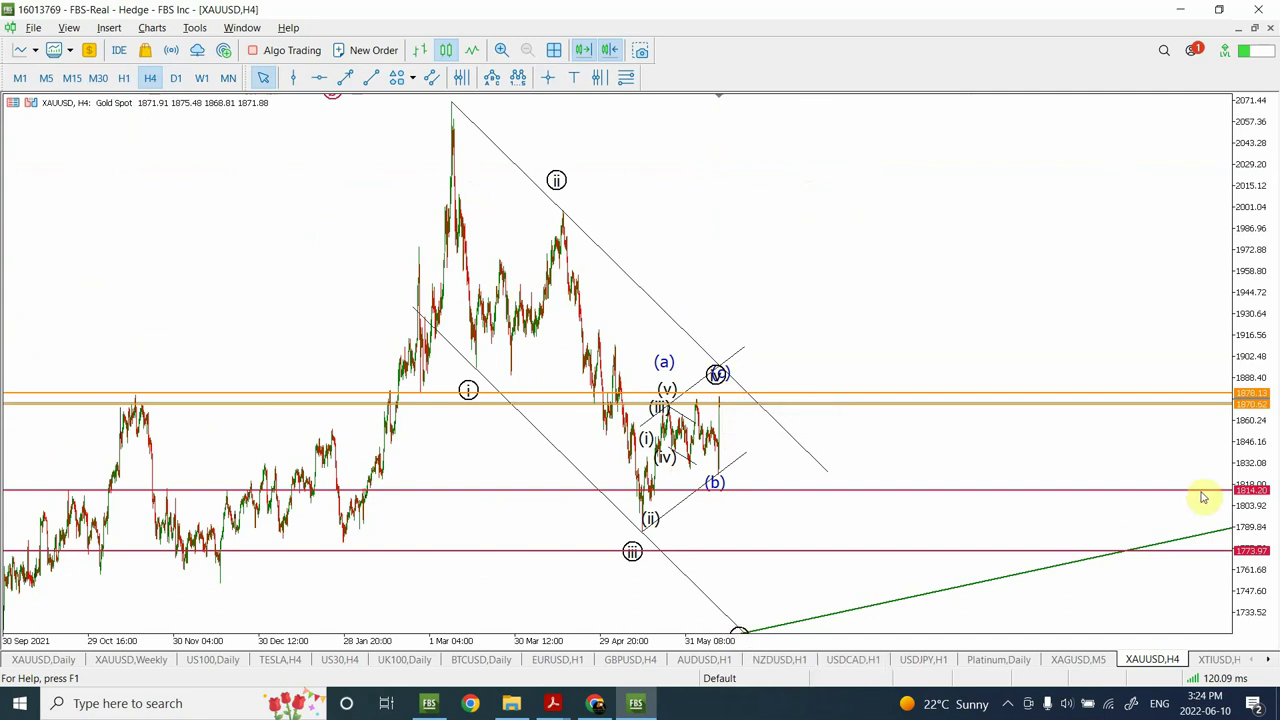
{"action": "left_click_drag", "start_coordinate": [1266, 316], "coordinate": [1265, 358]}
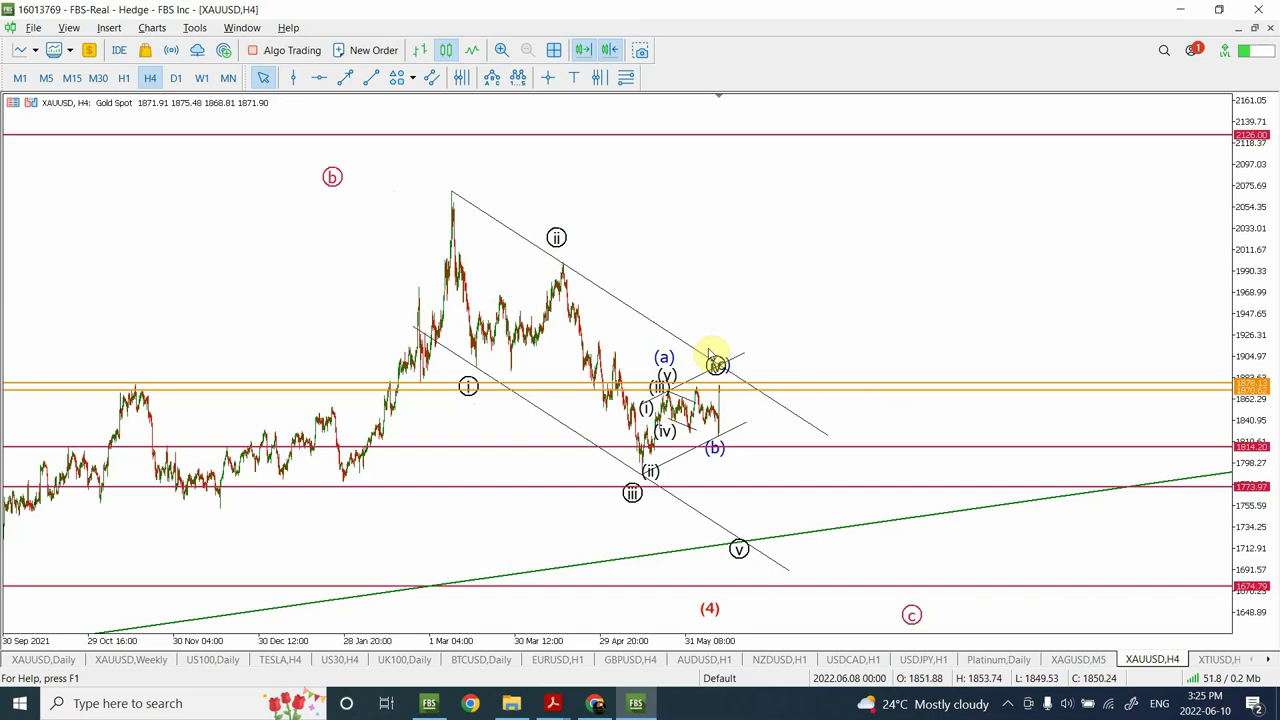
{"action": "left_click", "coordinate": [176, 78]}
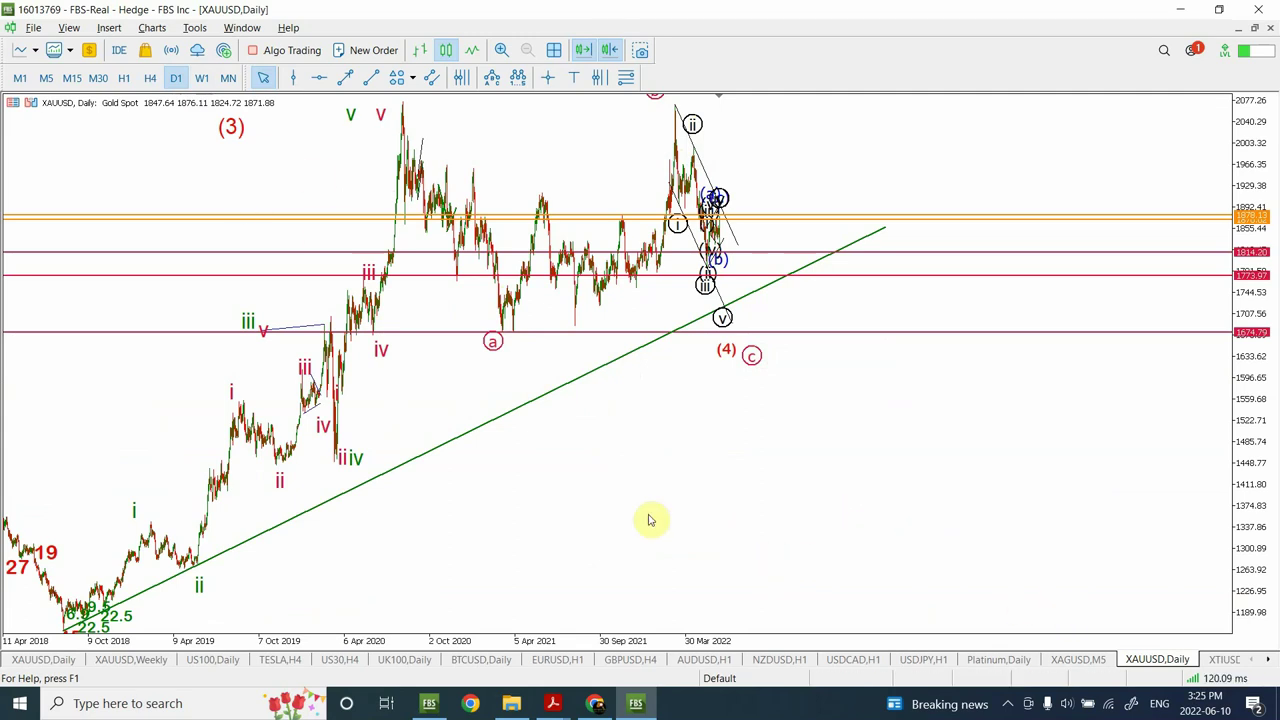
{"action": "left_click", "coordinate": [72, 77]}
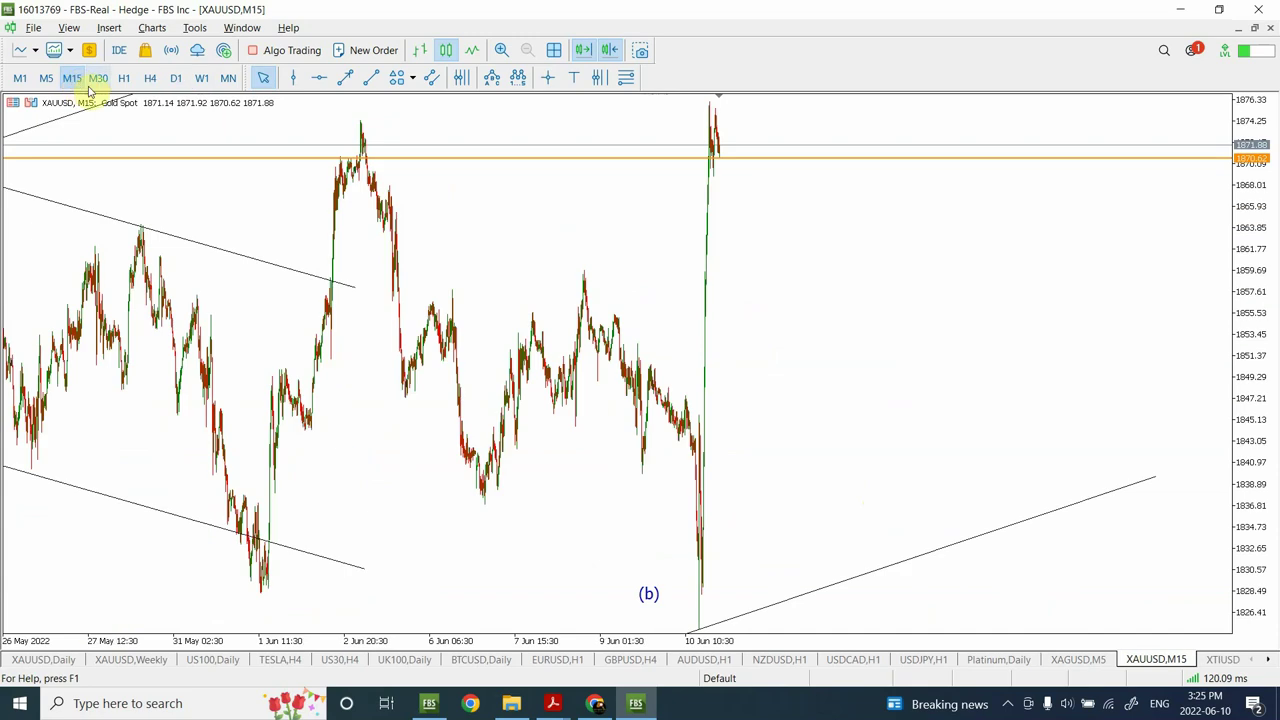
On the XTIUSD H1 chart, move the circled wave iii label just above the 31 May high at the upper wedge line
{"action": "left_click", "coordinate": [1222, 662]}
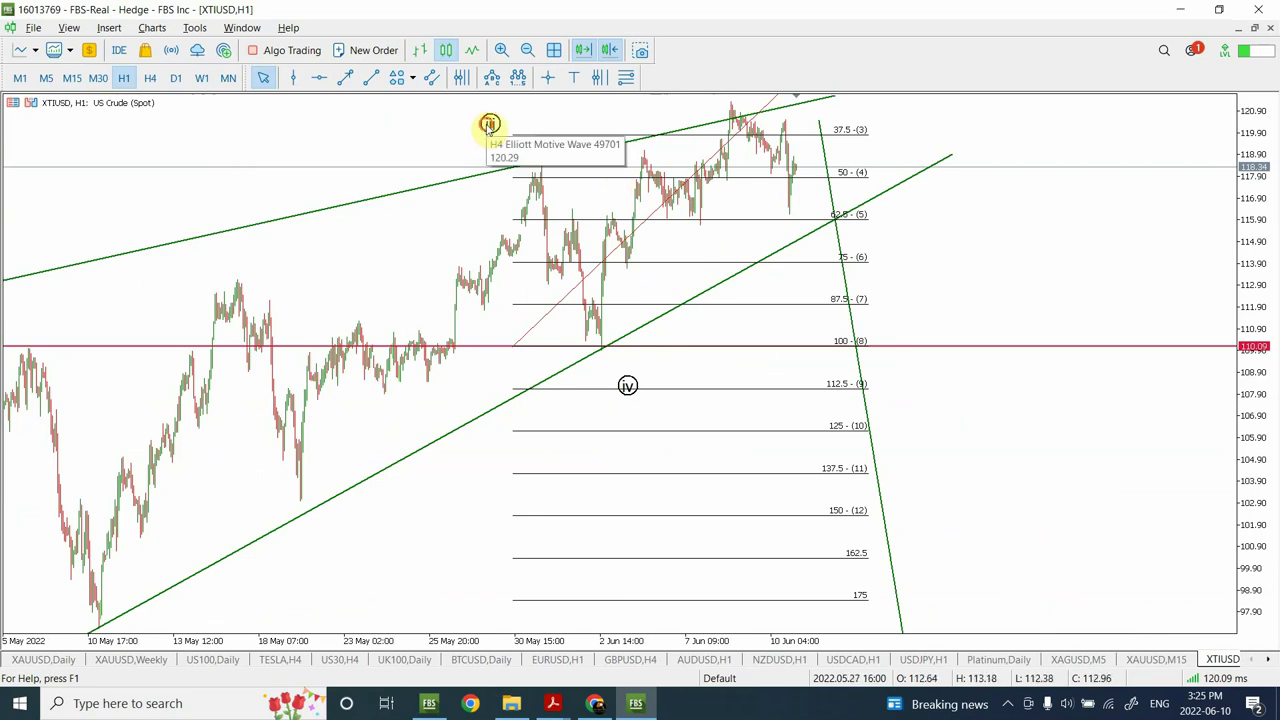
{"action": "double_click", "coordinate": [490, 126]}
{"action": "mouse_move", "coordinate": [491, 136]}
{"action": "left_mouse_down"}
{"action": "mouse_move", "coordinate": [198, 224]}
{"action": "mouse_move", "coordinate": [300, 177]}
{"action": "mouse_move", "coordinate": [537, 149]}
{"action": "mouse_move", "coordinate": [524, 157]}
{"action": "left_mouse_up"}
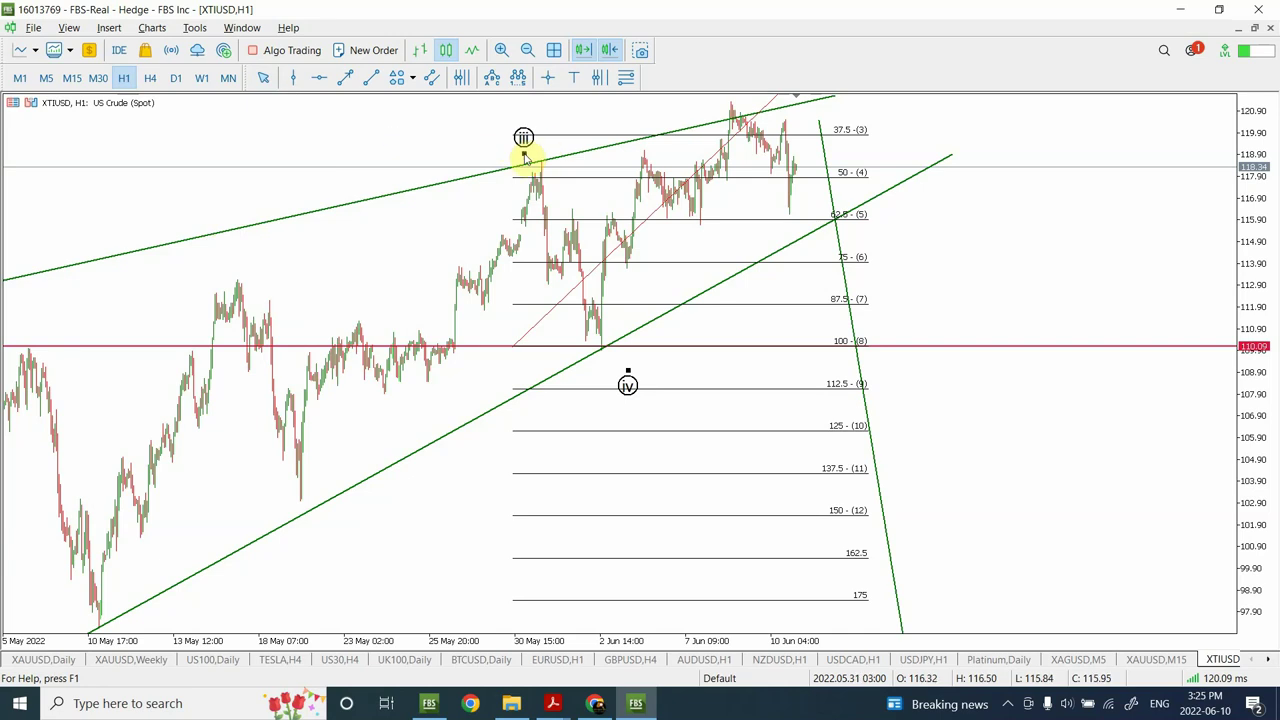
Delete the retracement levels drawn over waves iv and v on the XTIUSD H1 chart
{"action": "left_click", "coordinate": [527, 50]}
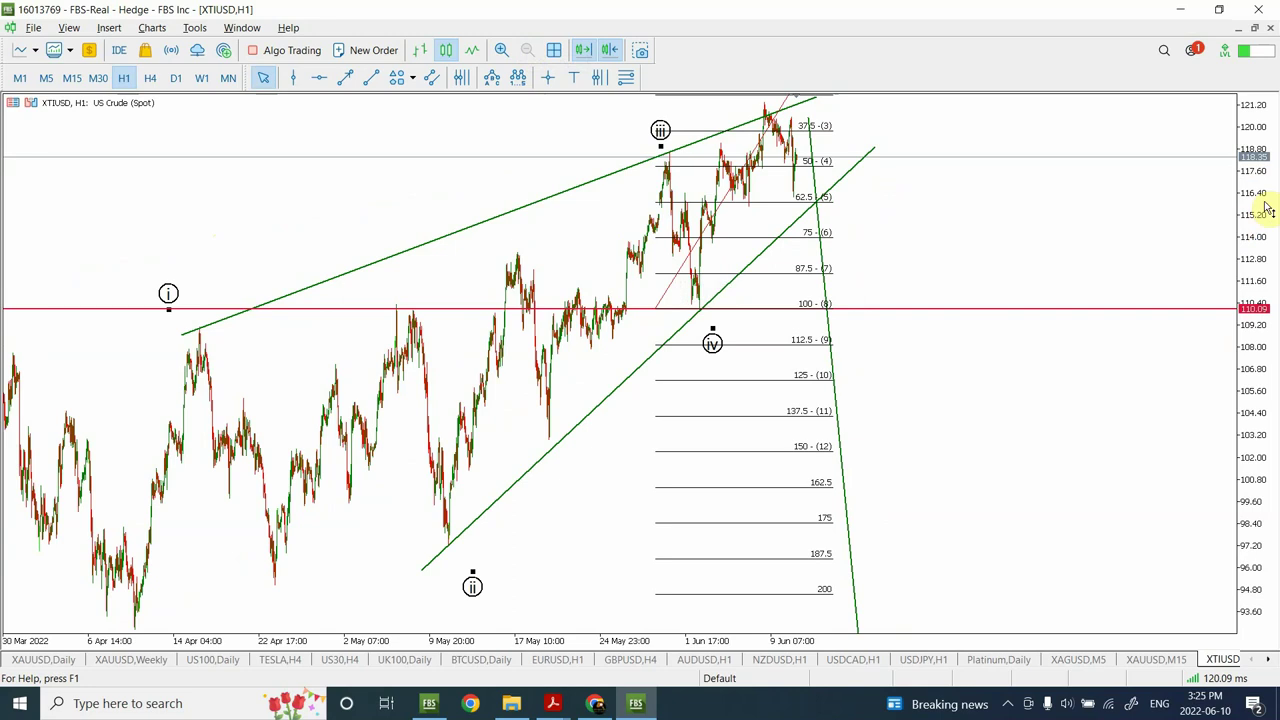
{"action": "left_click_drag", "start_coordinate": [1268, 208], "coordinate": [1252, 292]}
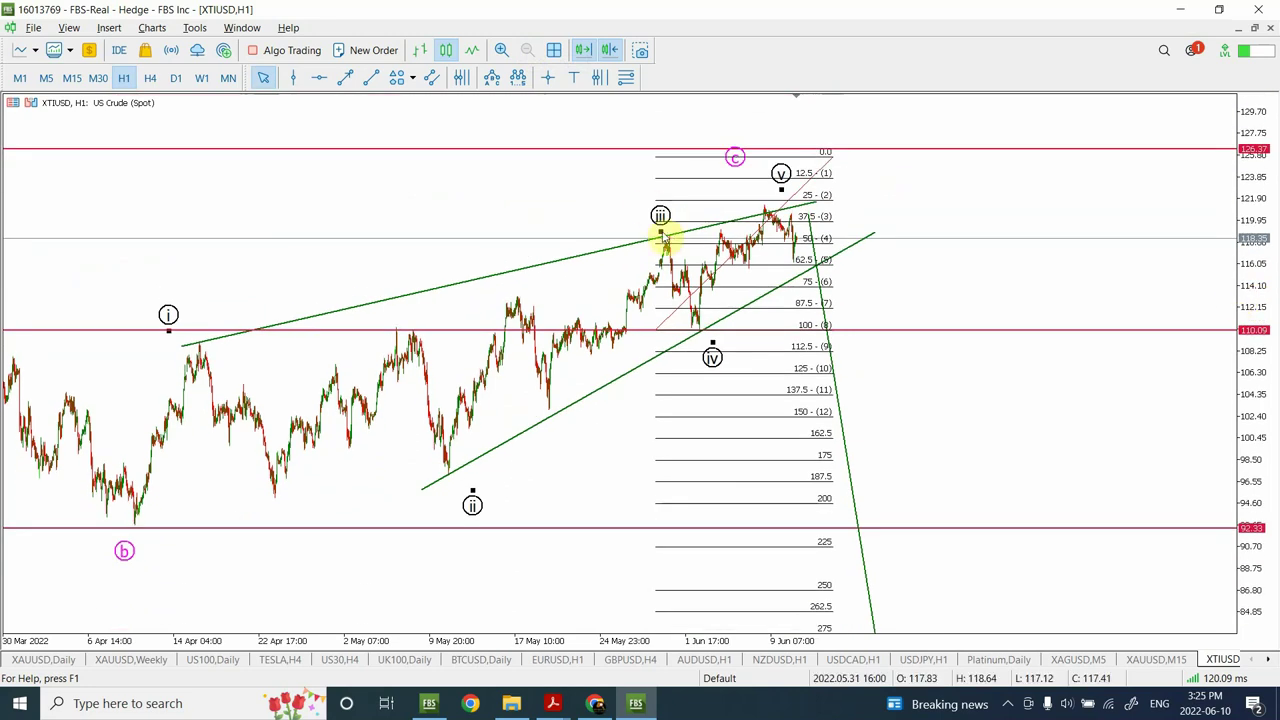
{"action": "left_click", "coordinate": [929, 251]}
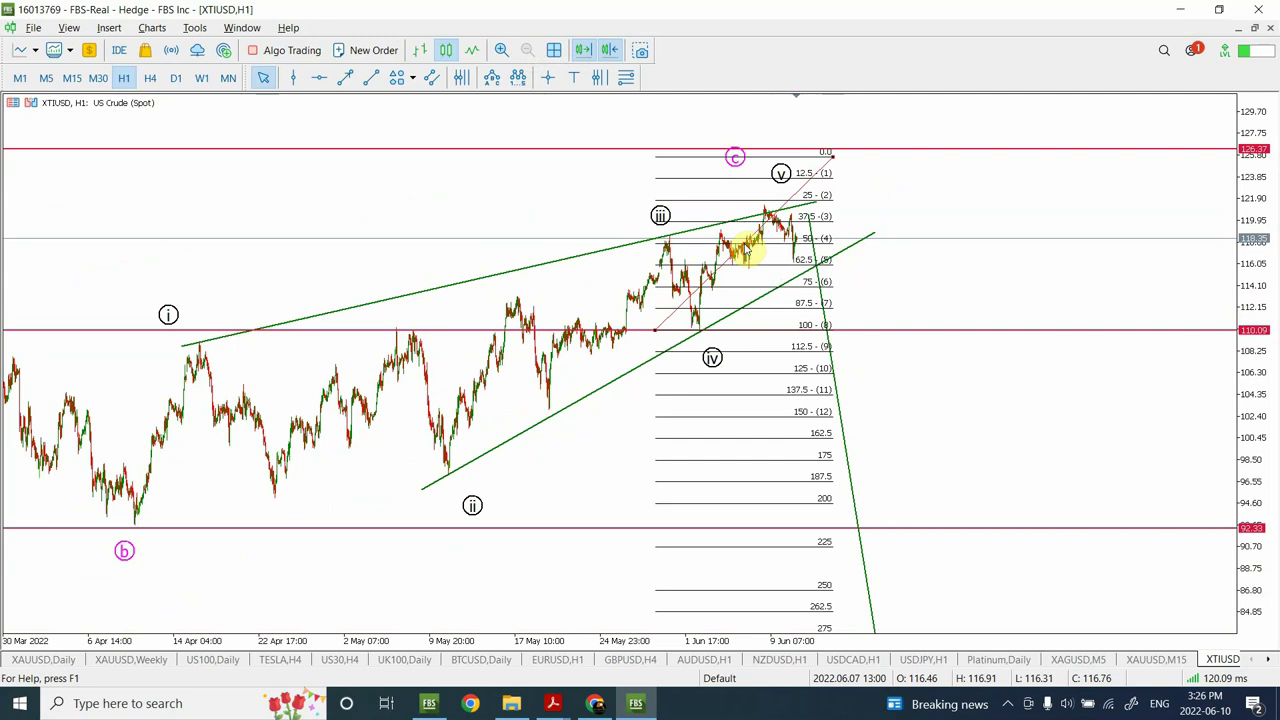
{"action": "key", "text": "Delete"}
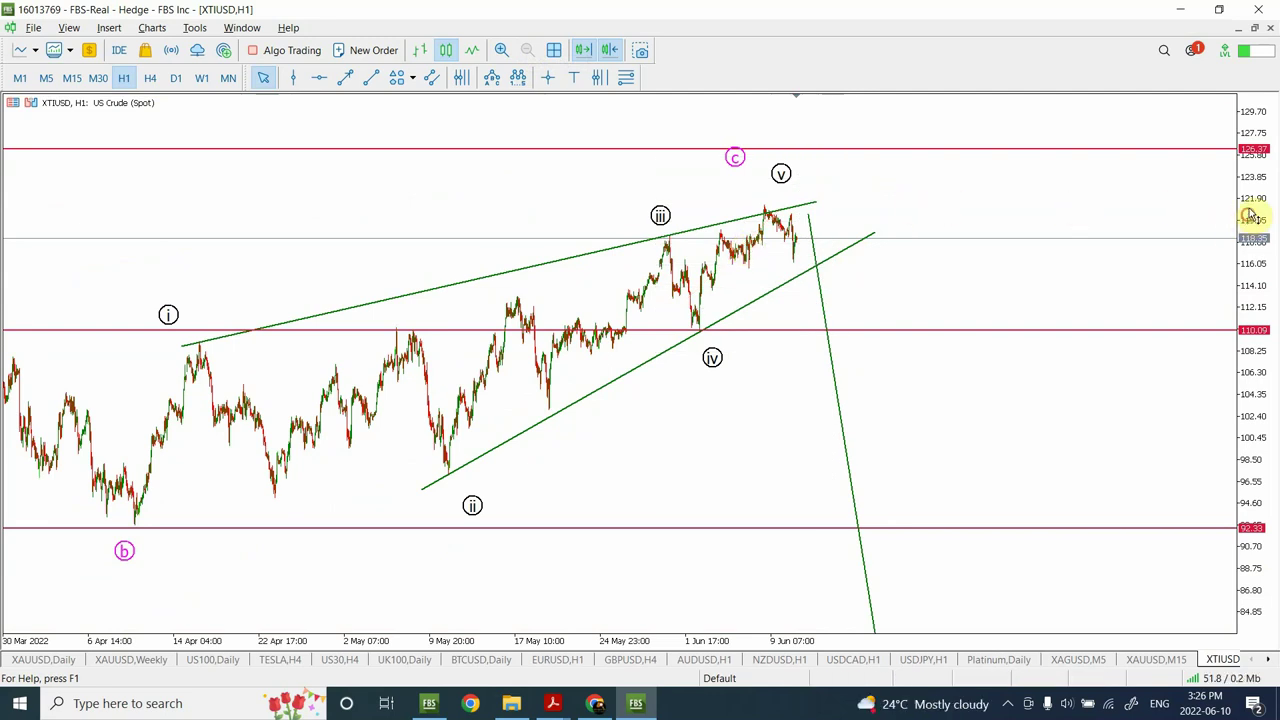
{"action": "left_click_drag", "start_coordinate": [1250, 215], "coordinate": [1252, 222]}
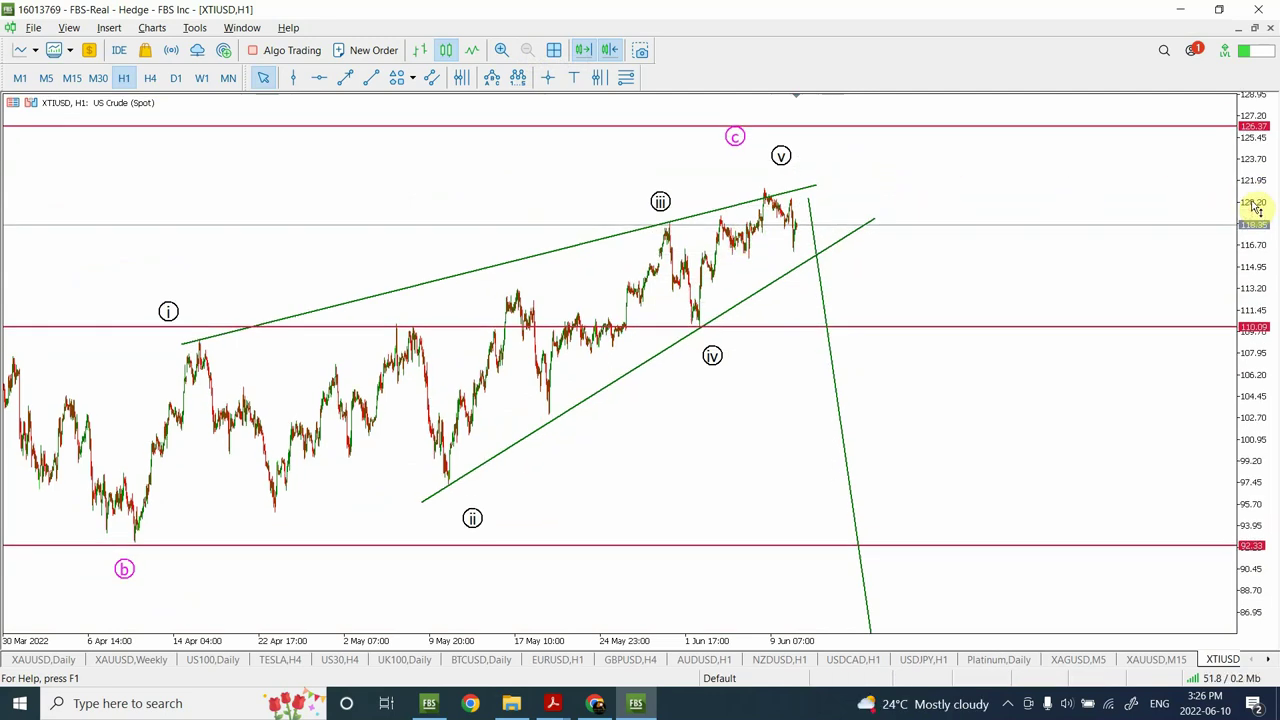
On the XTIUSD M15 chart, place a horizontal line at 124.11 using a temporary retracement's 12.5 level, and delete the retracement
{"action": "left_click", "coordinate": [150, 80]}
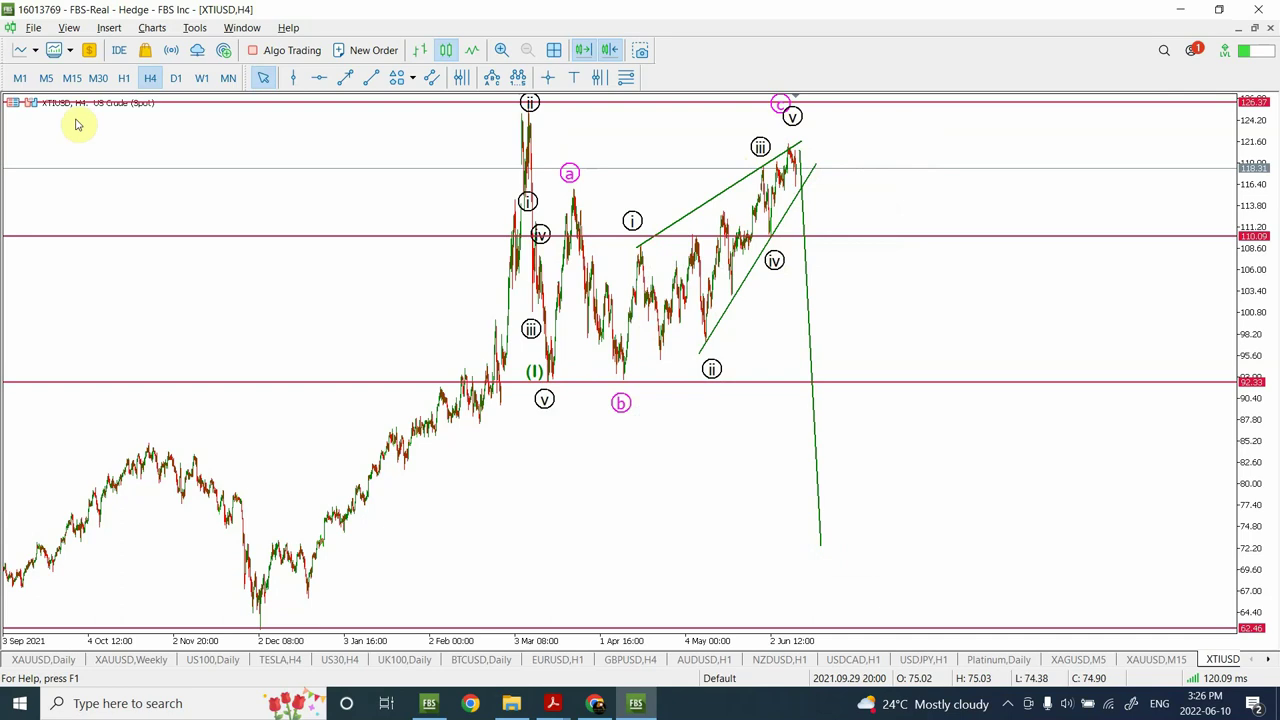
{"action": "left_click", "coordinate": [72, 79]}
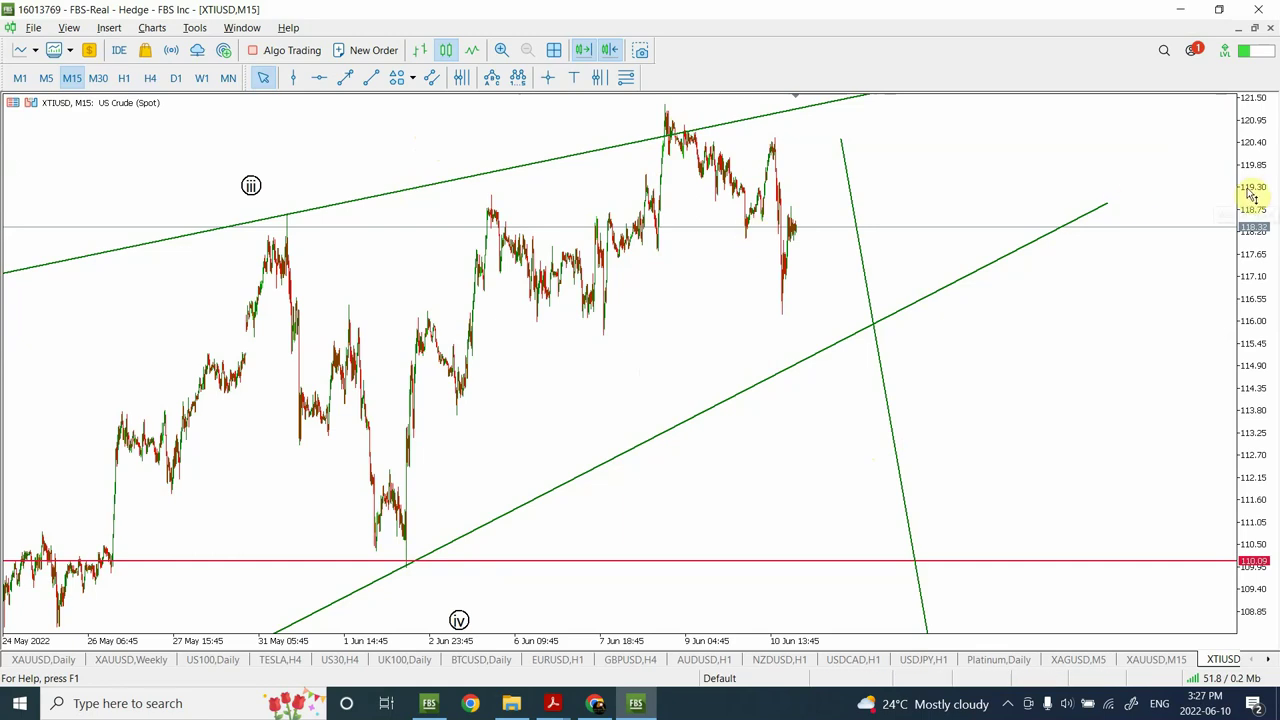
{"action": "left_click_drag", "start_coordinate": [1257, 190], "coordinate": [1247, 229]}
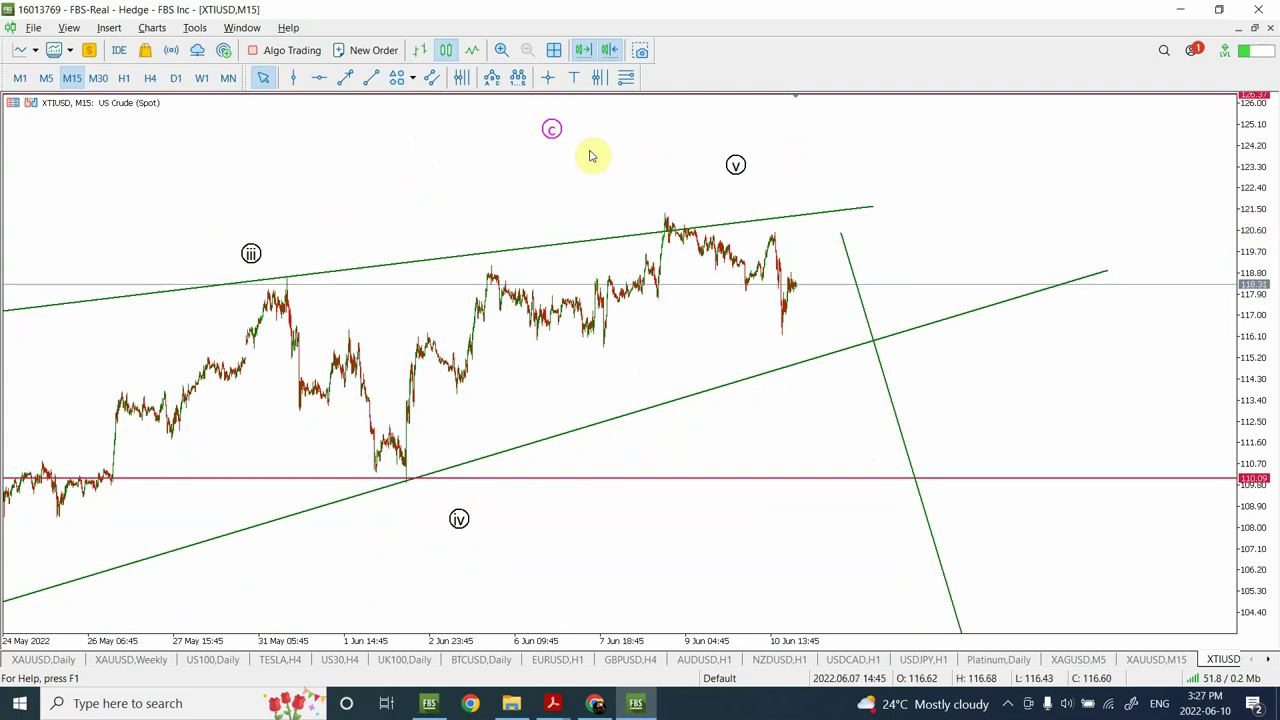
{"action": "left_click", "coordinate": [371, 80]}
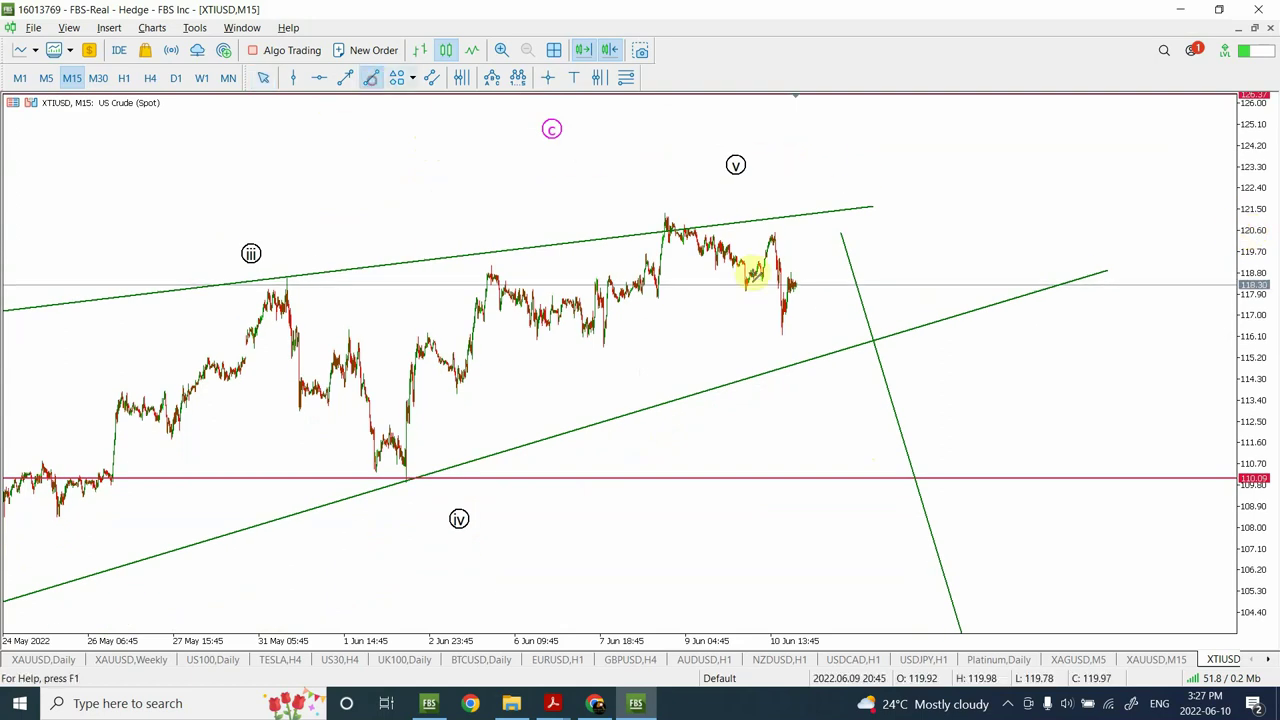
{"action": "left_click", "coordinate": [626, 80]}
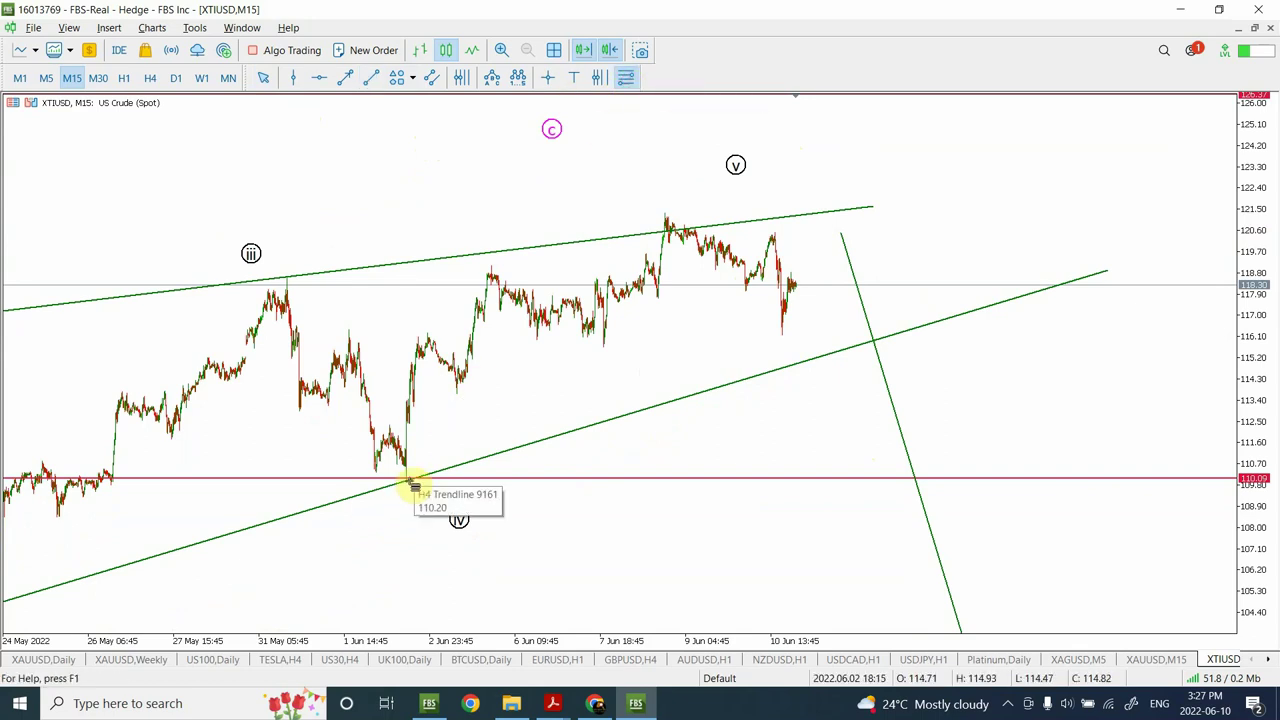
{"action": "left_click_drag", "start_coordinate": [407, 482], "coordinate": [749, 271]}
{"action": "left_click_drag", "start_coordinate": [566, 374], "coordinate": [781, 233]}
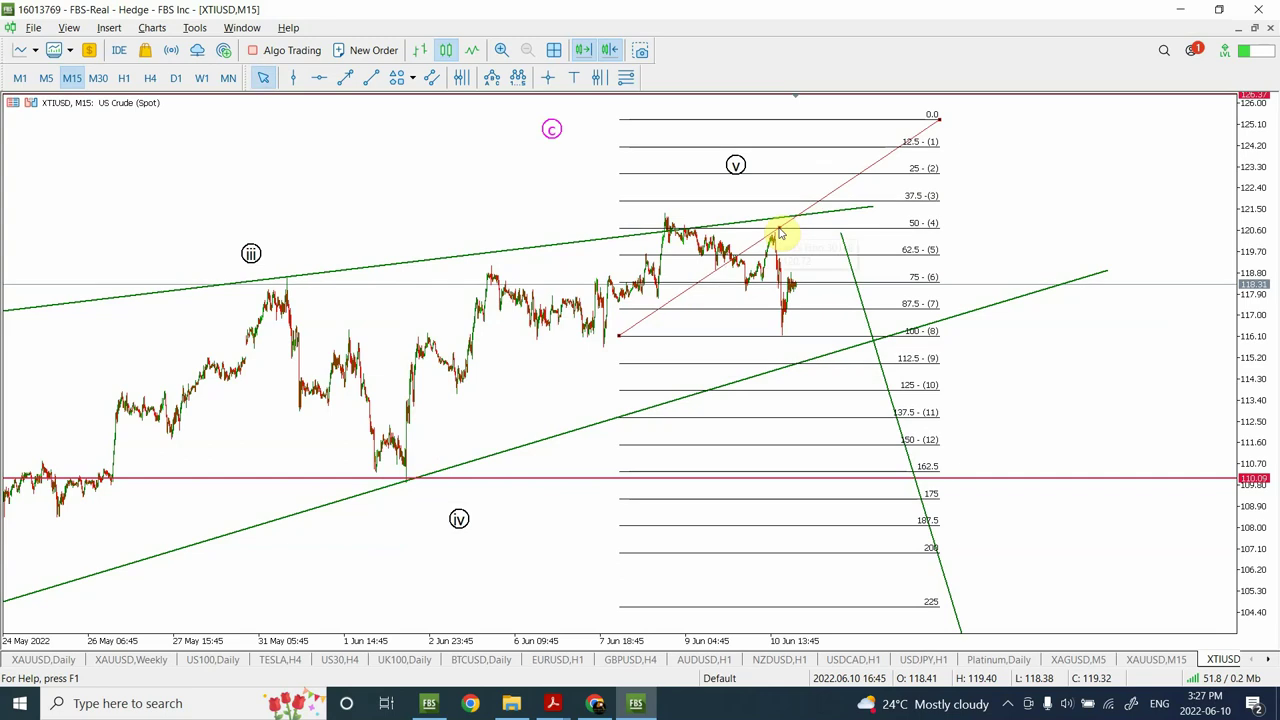
{"action": "left_click", "coordinate": [317, 79]}
{"action": "left_click_drag", "start_coordinate": [451, 194], "coordinate": [500, 149]}
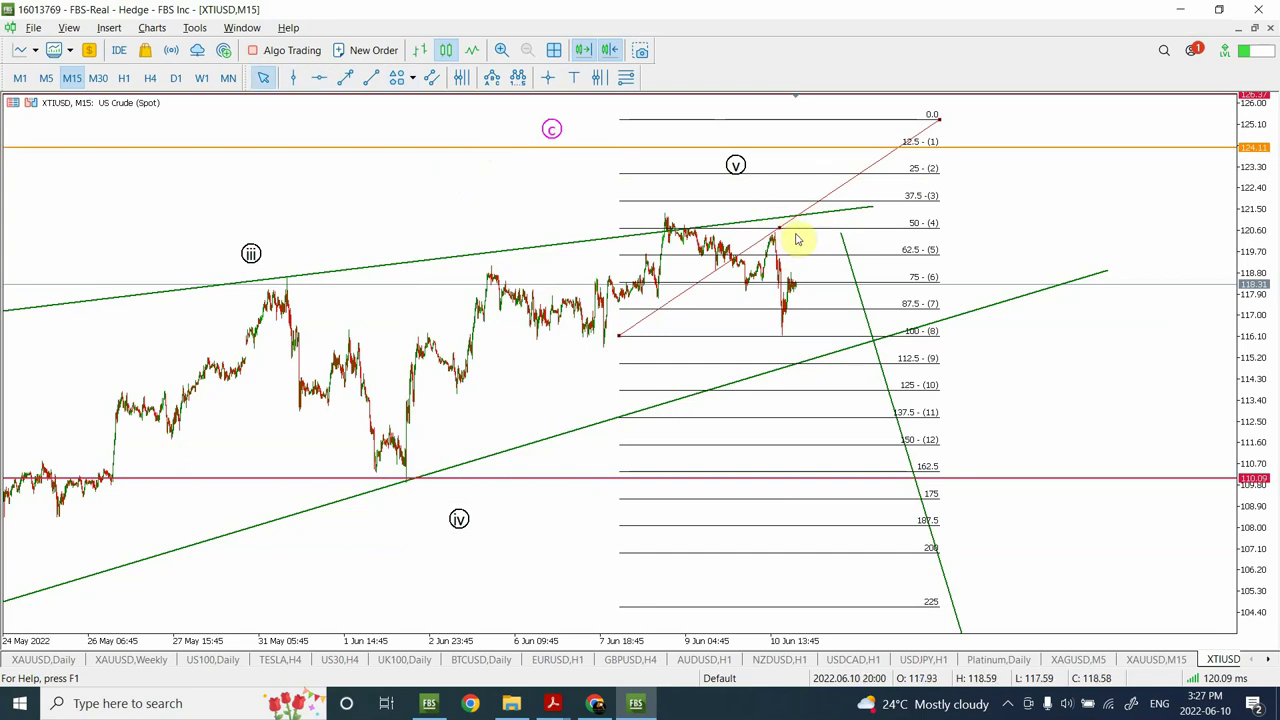
{"action": "key", "text": "Delete"}
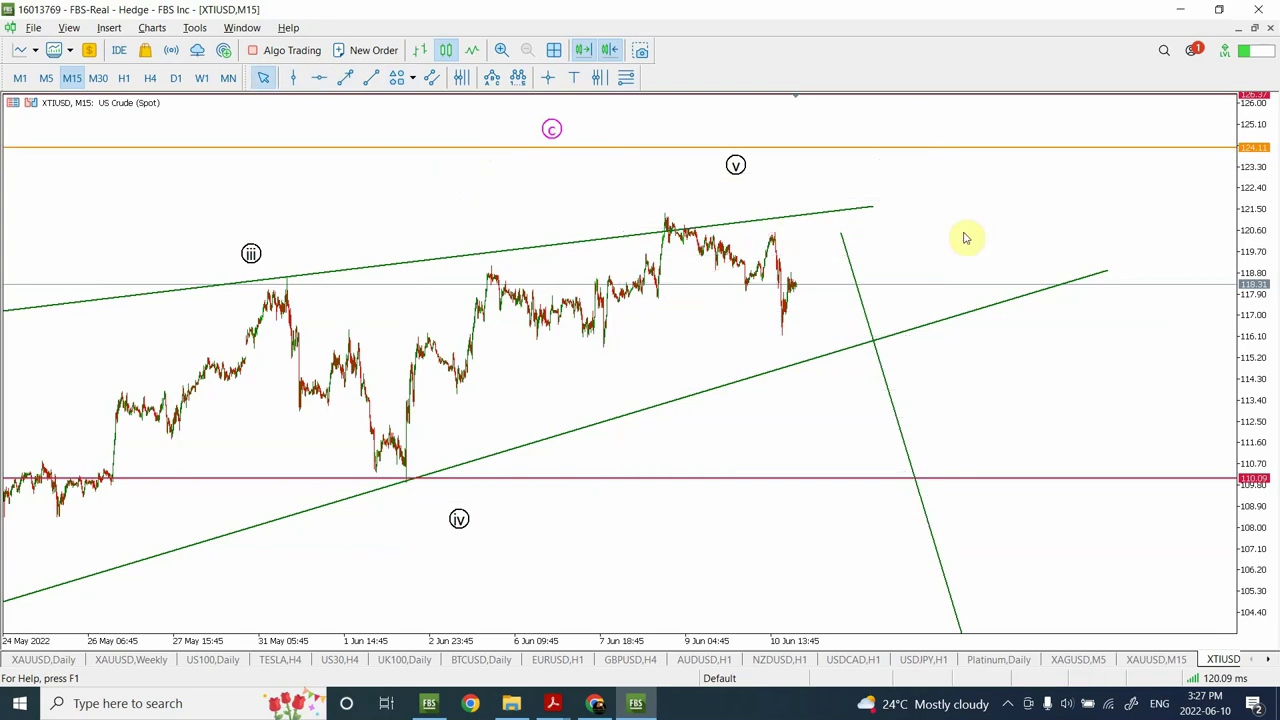
Review the XTIUSD wedge on H1 and H4, and compare it with the latest decline on the UK100 daily chart
{"action": "left_click", "coordinate": [125, 79]}
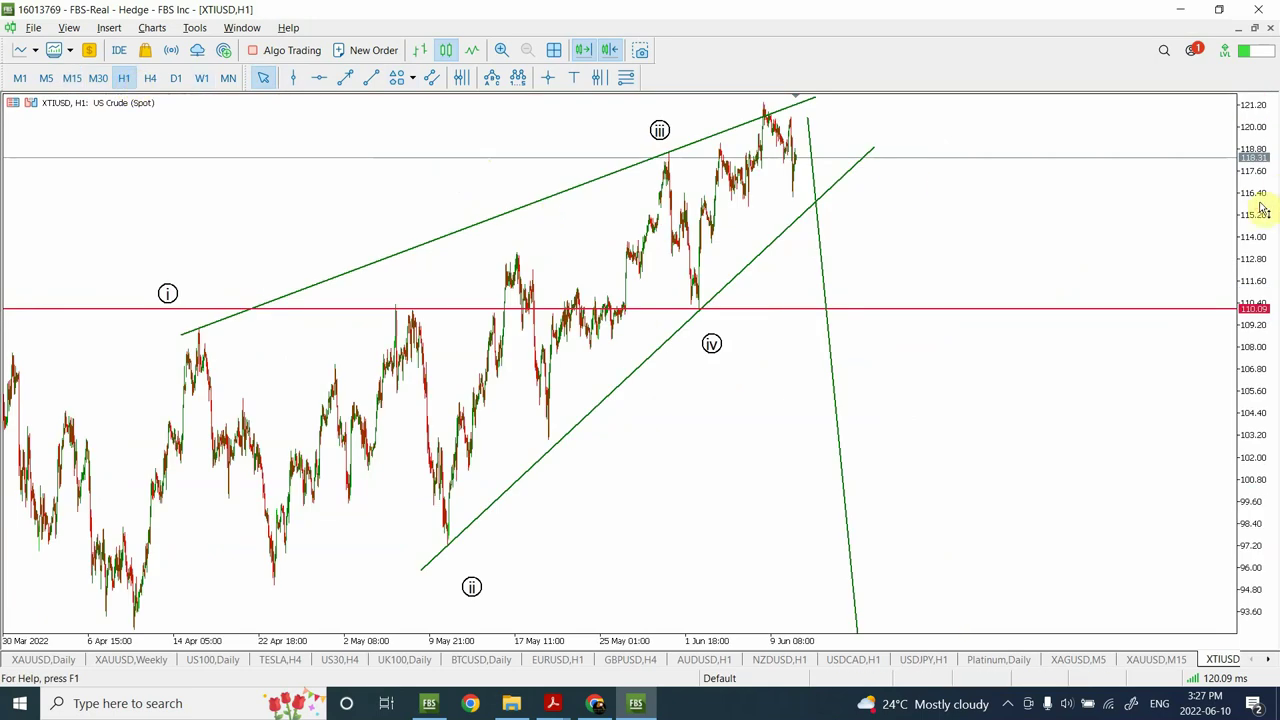
{"action": "left_click_drag", "start_coordinate": [1262, 210], "coordinate": [1139, 230]}
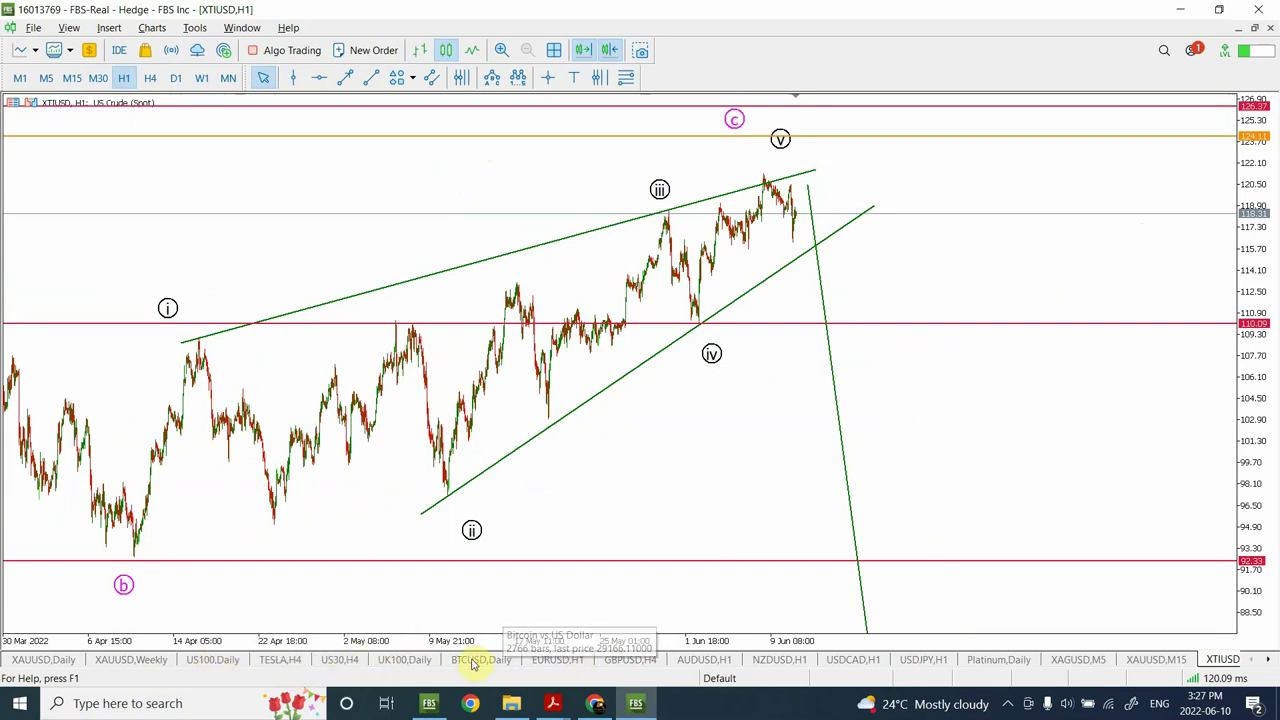
{"action": "left_click", "coordinate": [390, 660]}
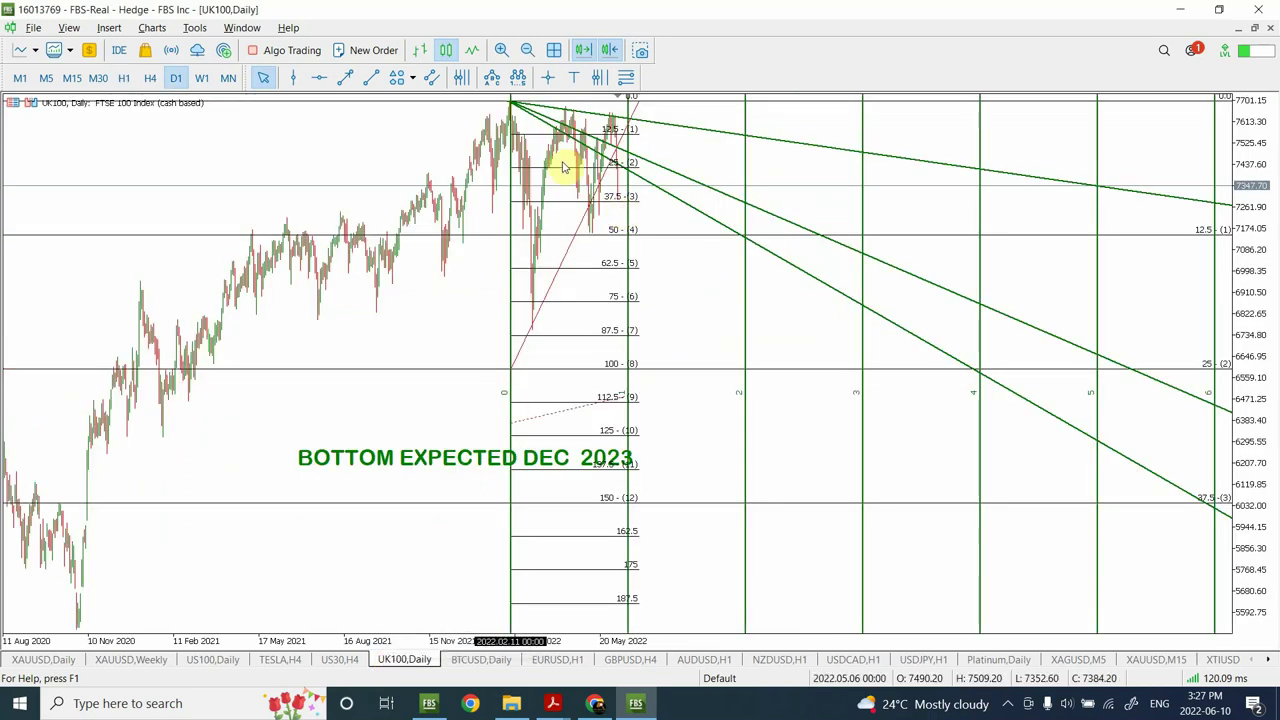
{"action": "left_click", "coordinate": [500, 50]}
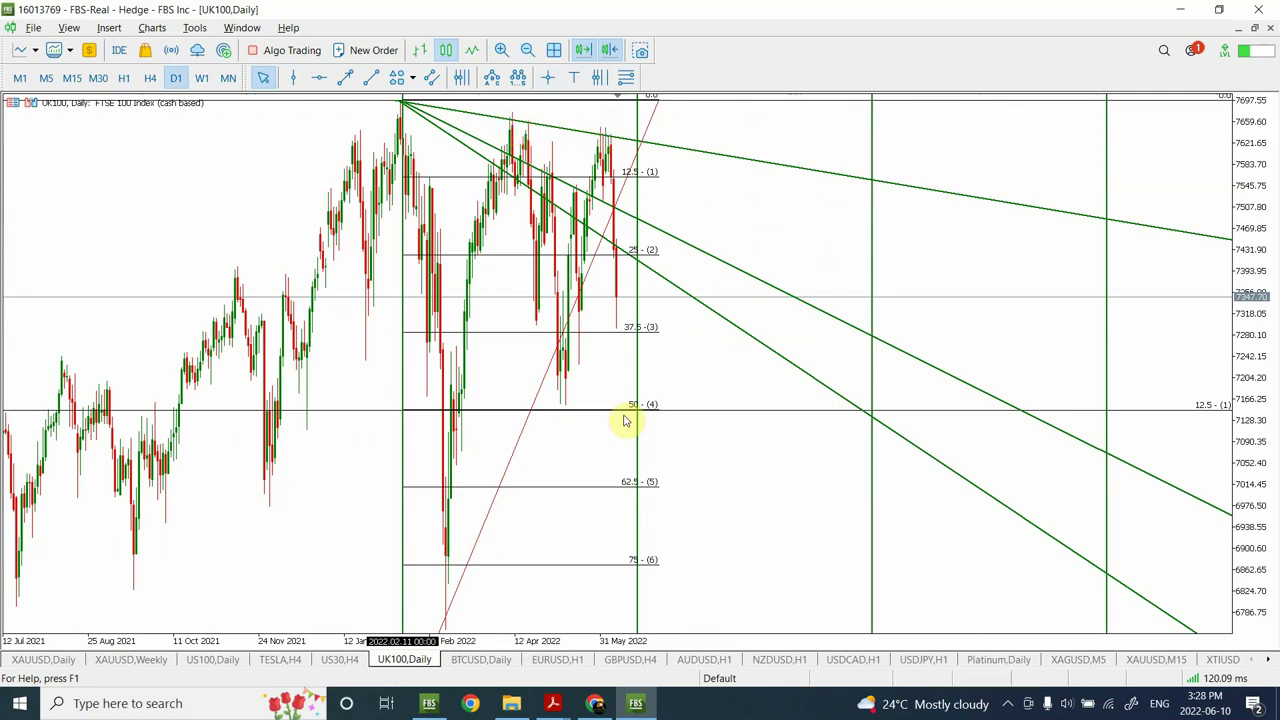
{"action": "left_click", "coordinate": [1226, 661]}
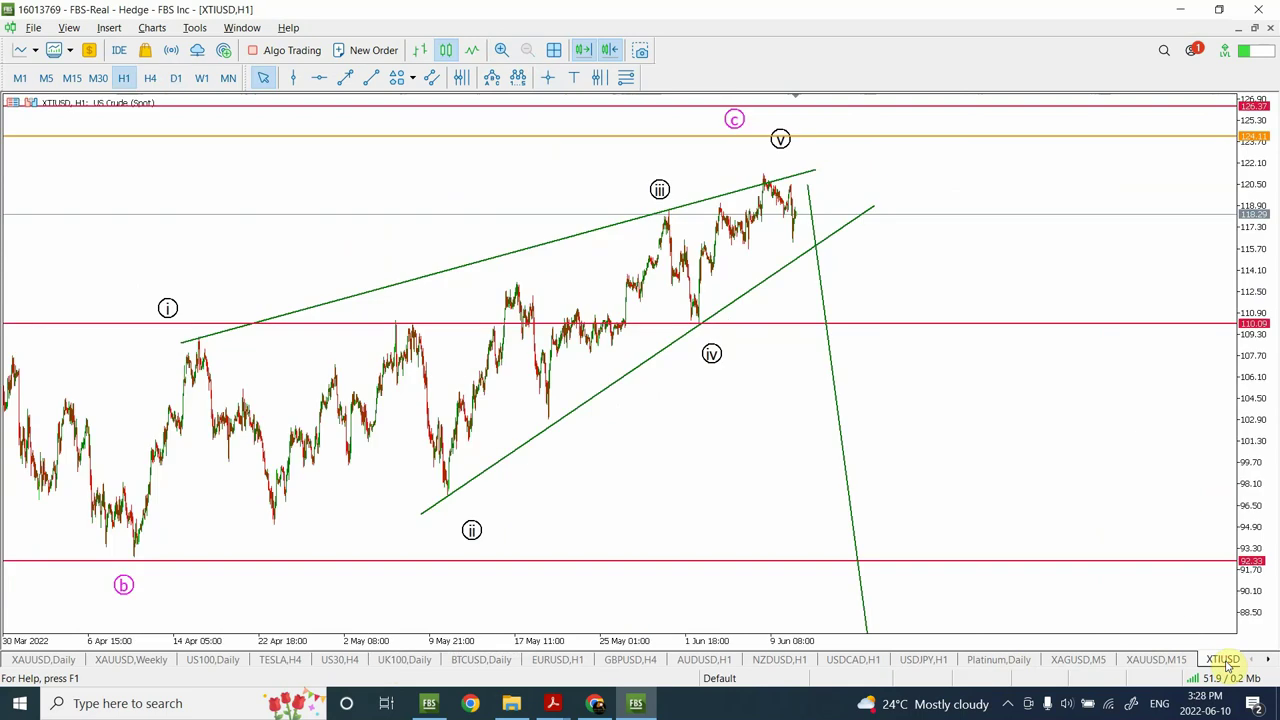
{"action": "left_click", "coordinate": [150, 78]}
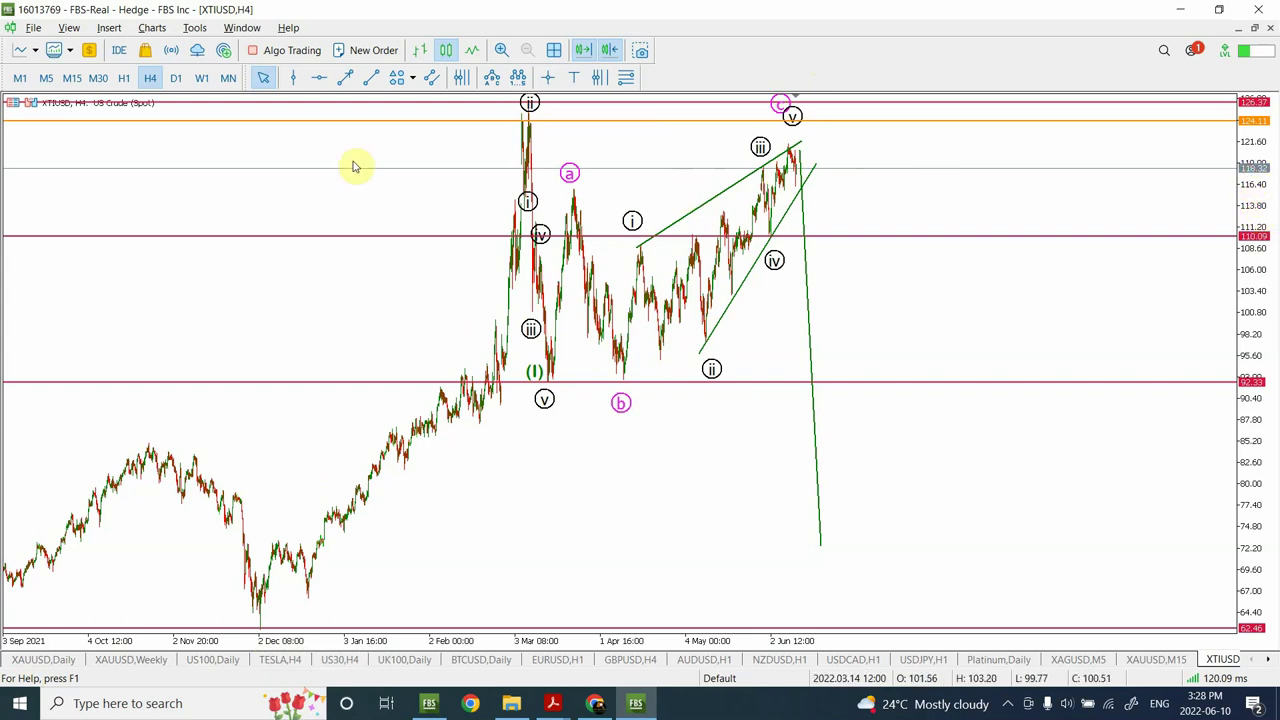
On the XTIUSD H1 chart, draw a steep rising projection line from about 117.4 near the latest price up to about 124
{"action": "left_click", "coordinate": [124, 78]}
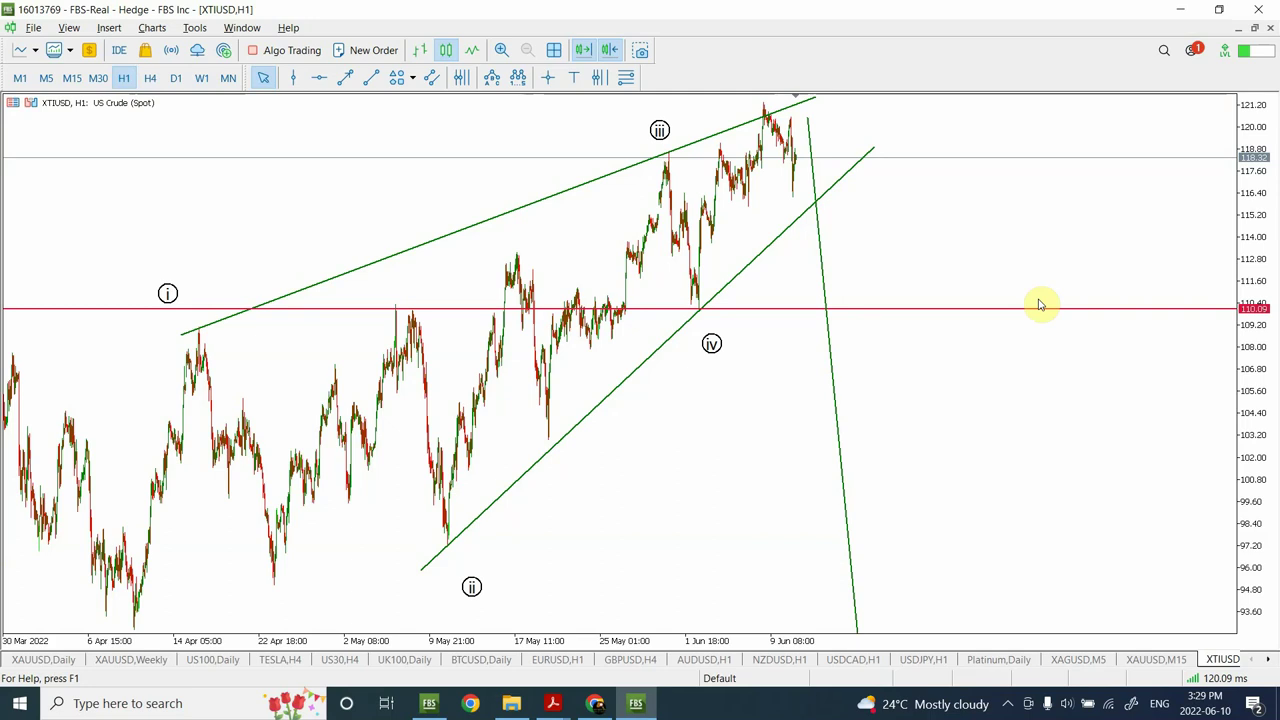
{"action": "left_click_drag", "start_coordinate": [1246, 224], "coordinate": [1240, 252]}
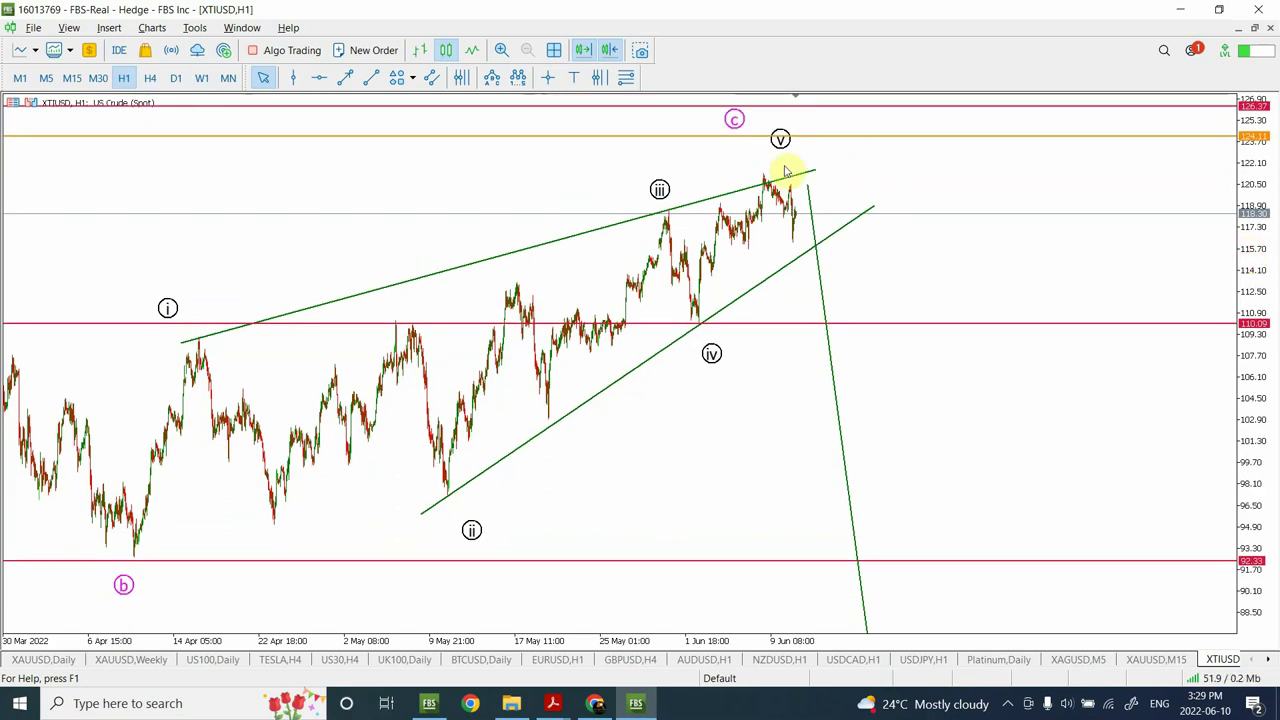
{"action": "left_click", "coordinate": [370, 77]}
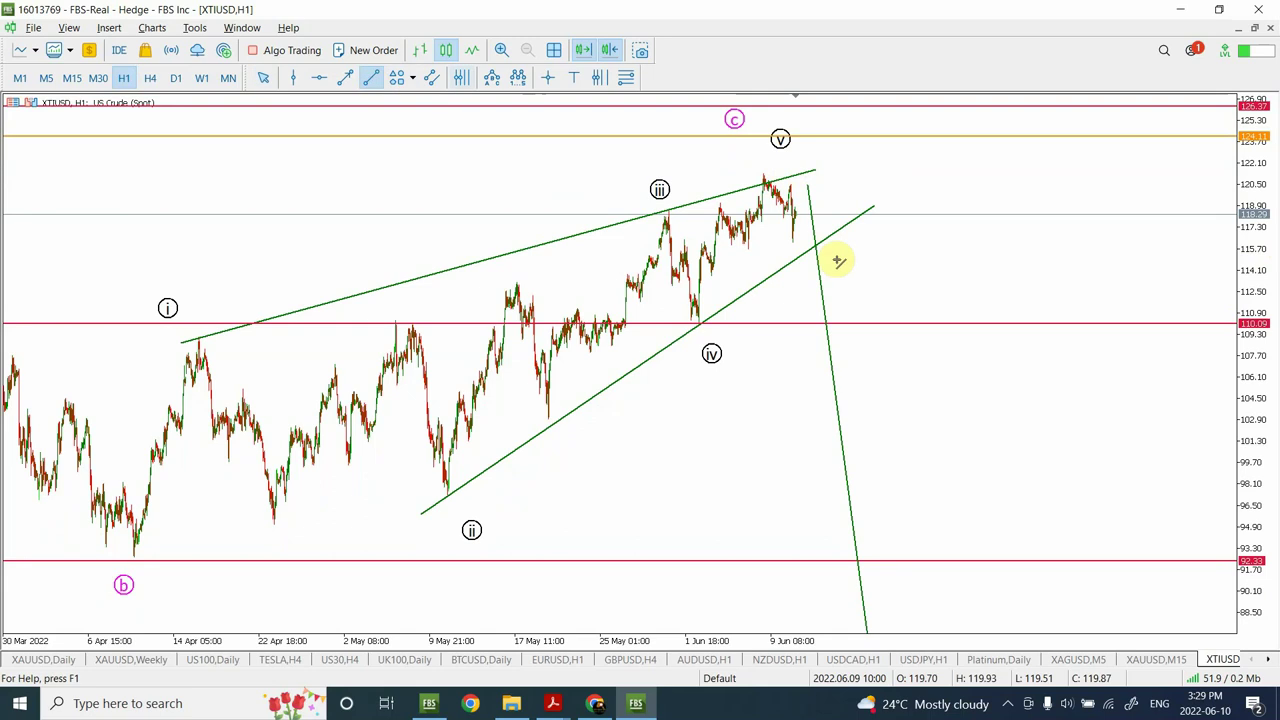
{"action": "left_click_drag", "start_coordinate": [795, 225], "coordinate": [797, 138]}
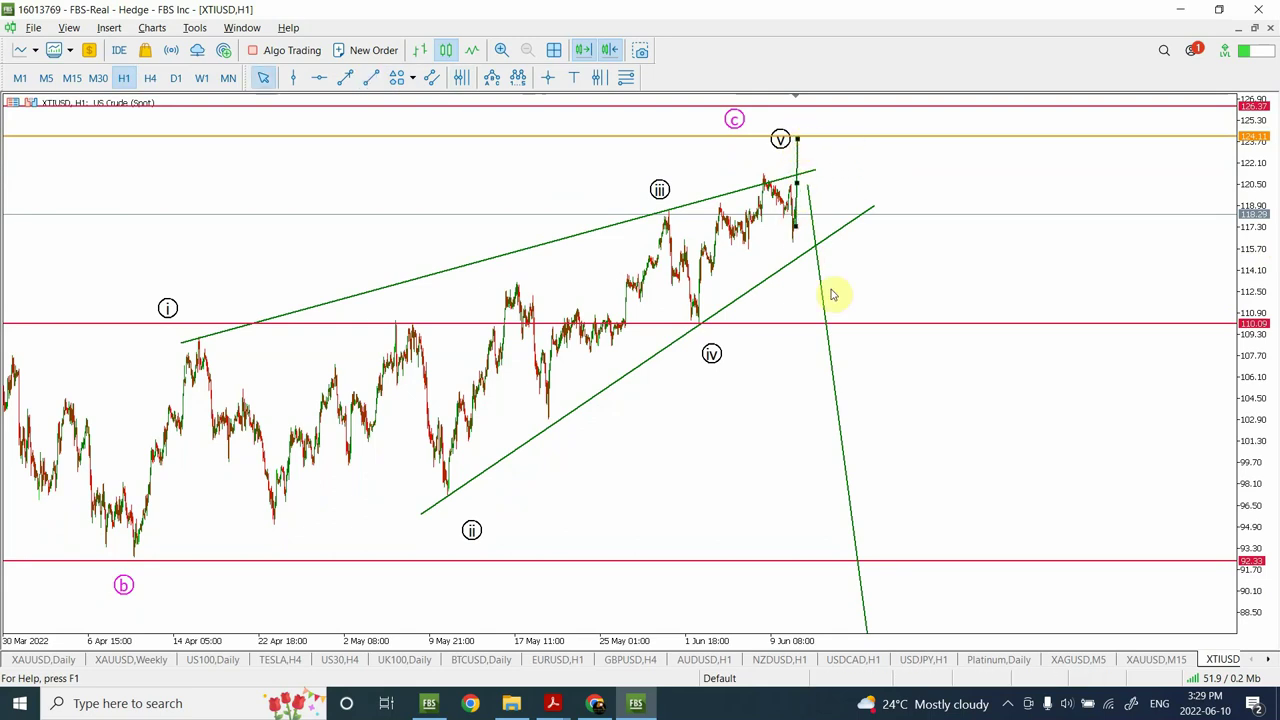